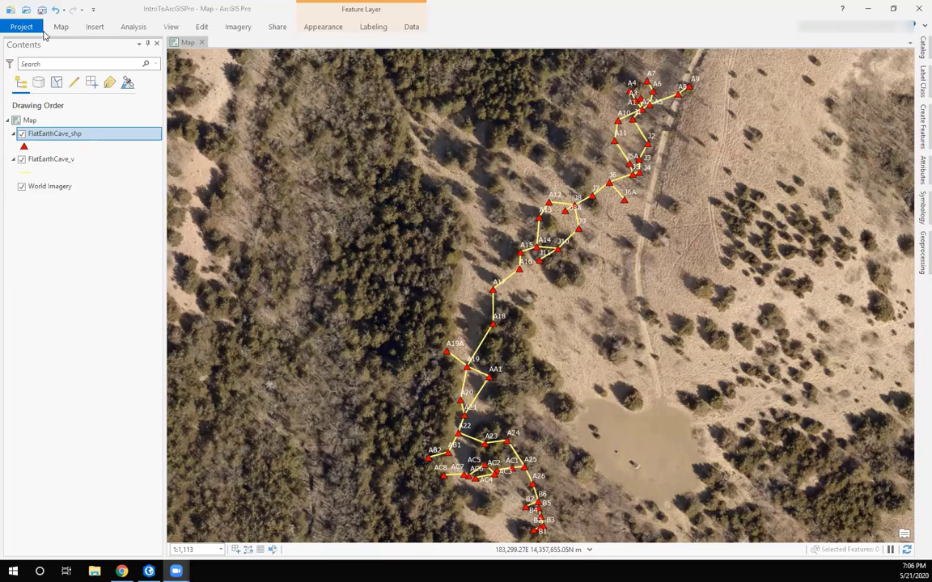
left_click(31, 27)
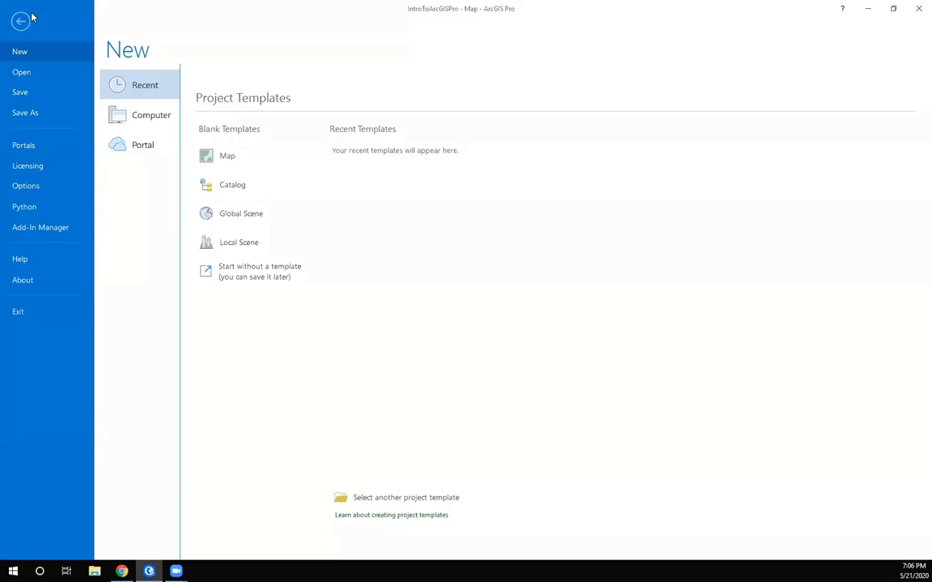
left_click(22, 22)
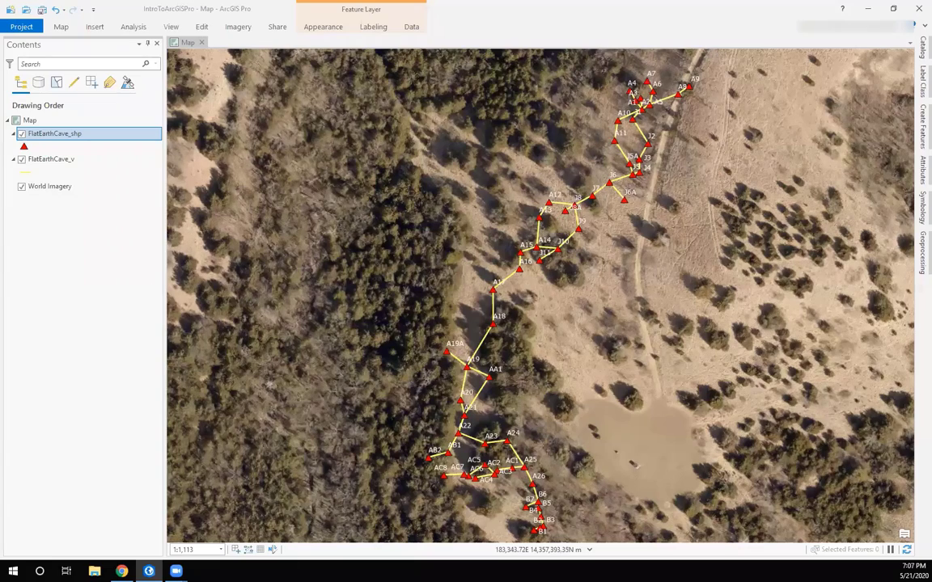
mouse_move(176, 571)
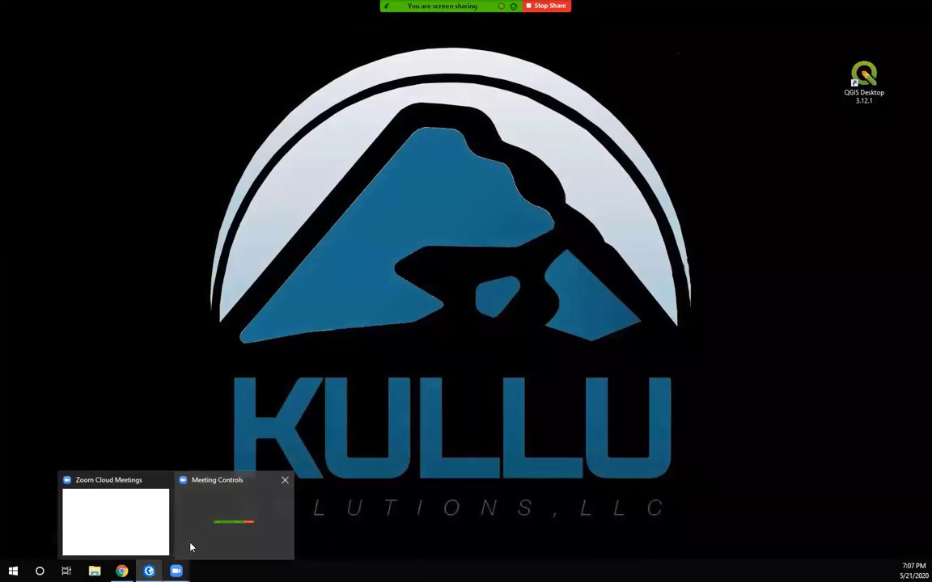
left_click(216, 486)
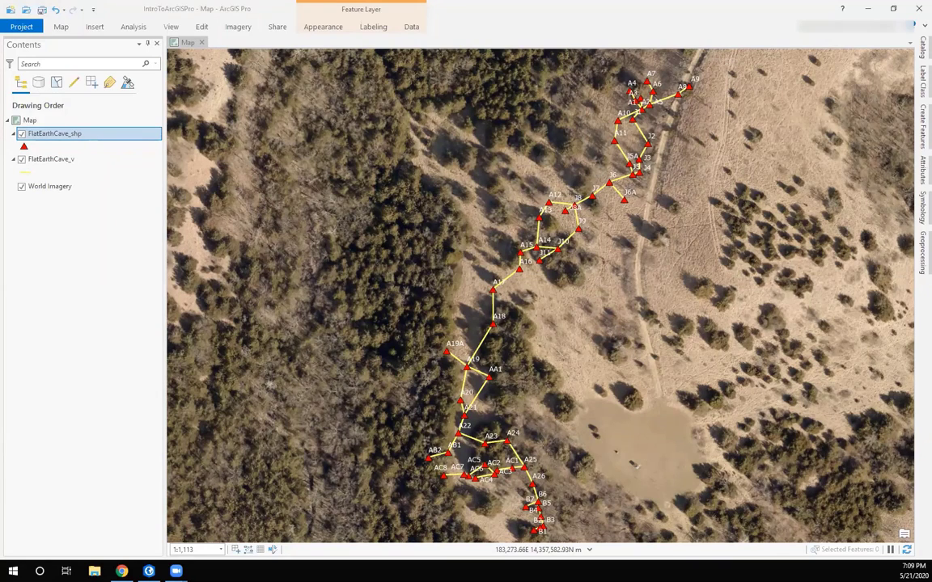
left_click(61, 28)
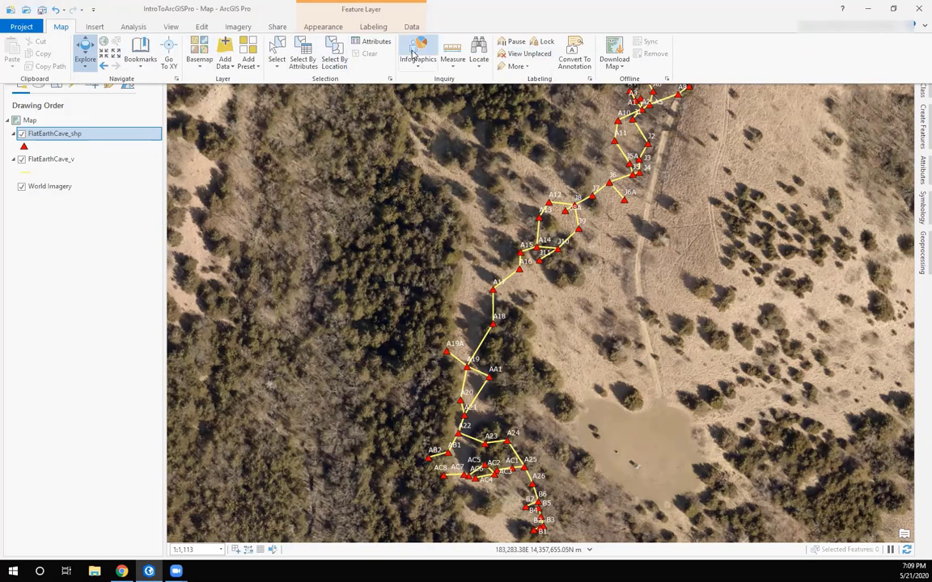
left_click(279, 68)
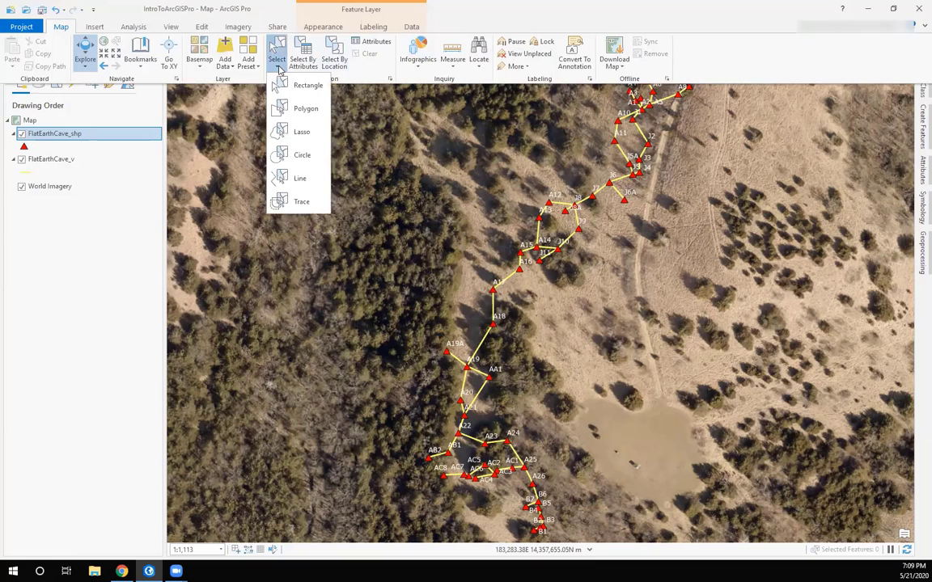
left_click(199, 59)
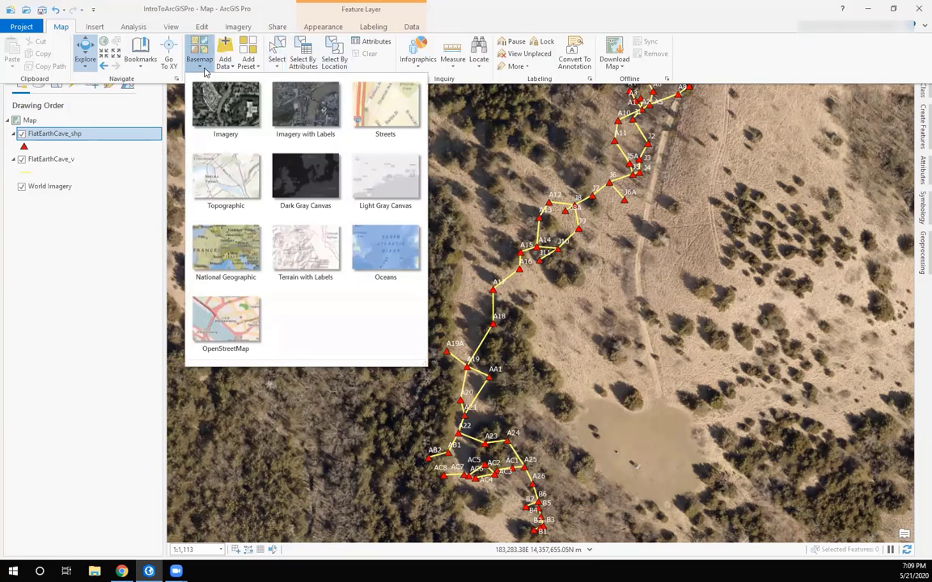
left_click(139, 56)
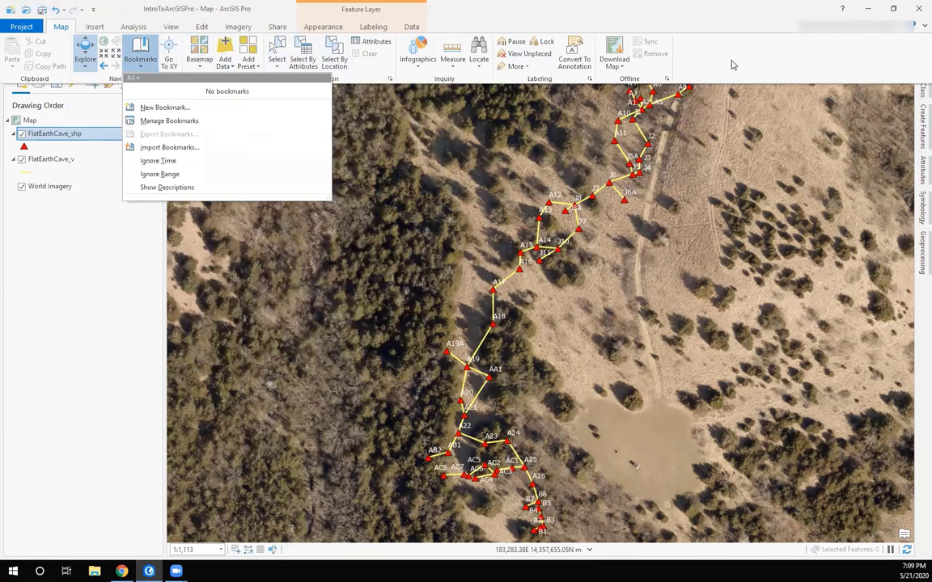
double_click(655, 23)
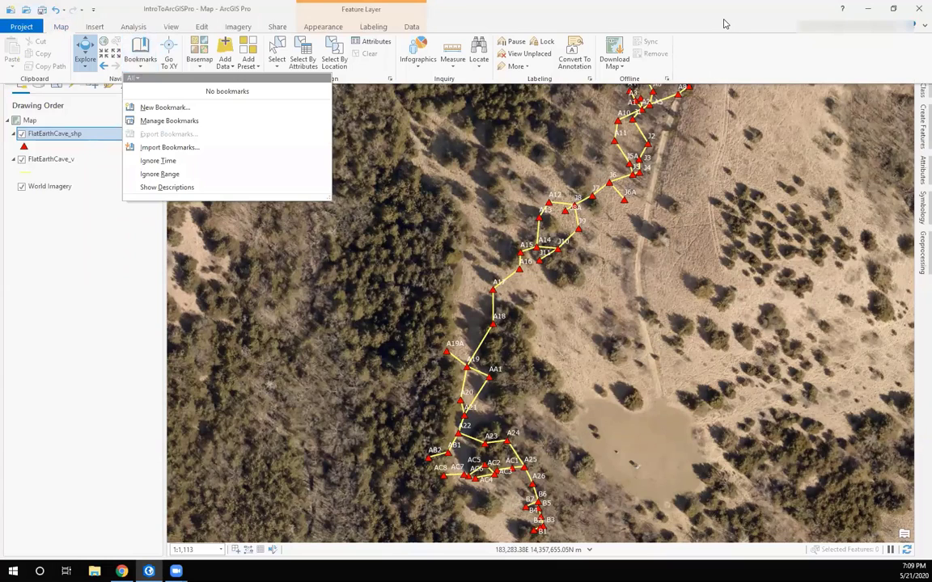
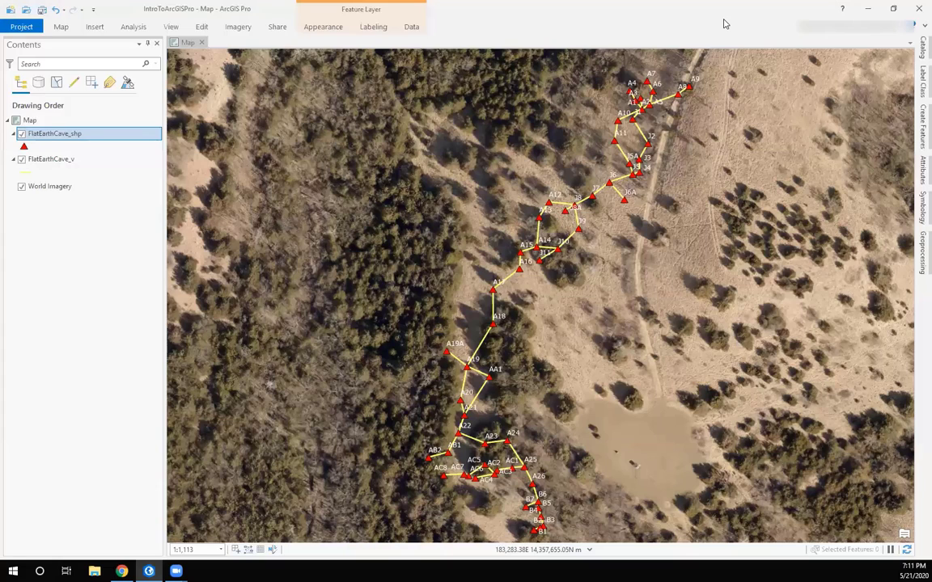
Remove the World Imagery layer from the map and exit the IntroToArcGISPro project
right_click(62, 189)
left_click(91, 207)
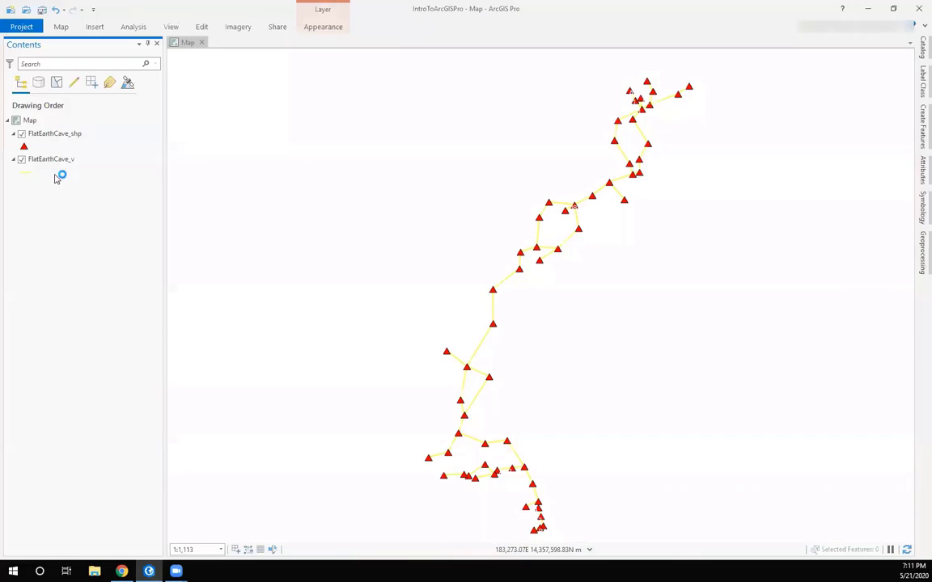
left_click(22, 26)
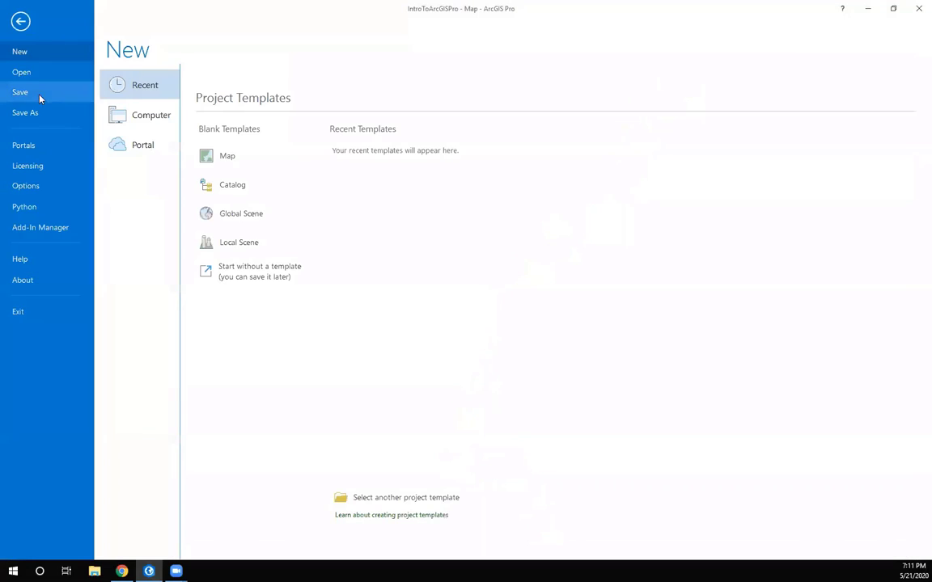
left_click(17, 313)
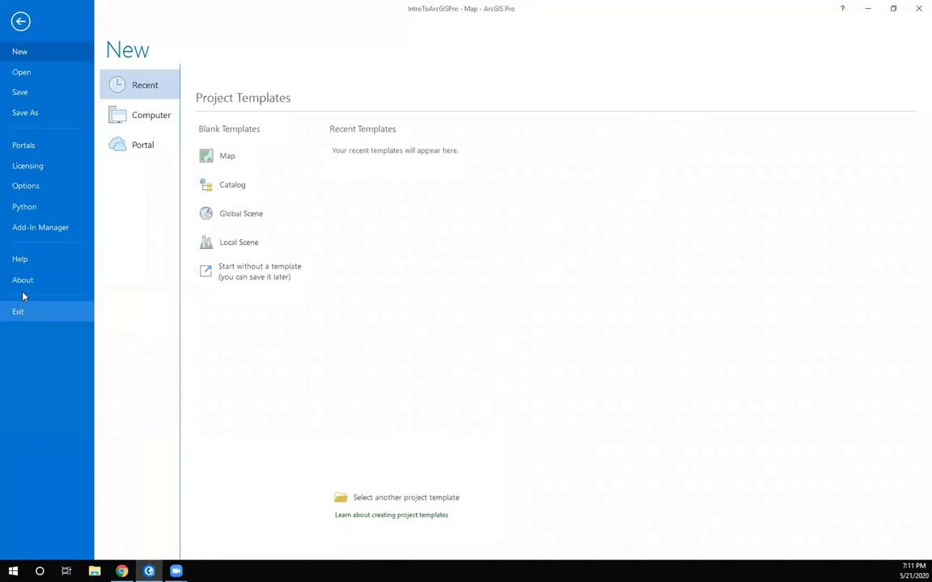
left_click(501, 310)
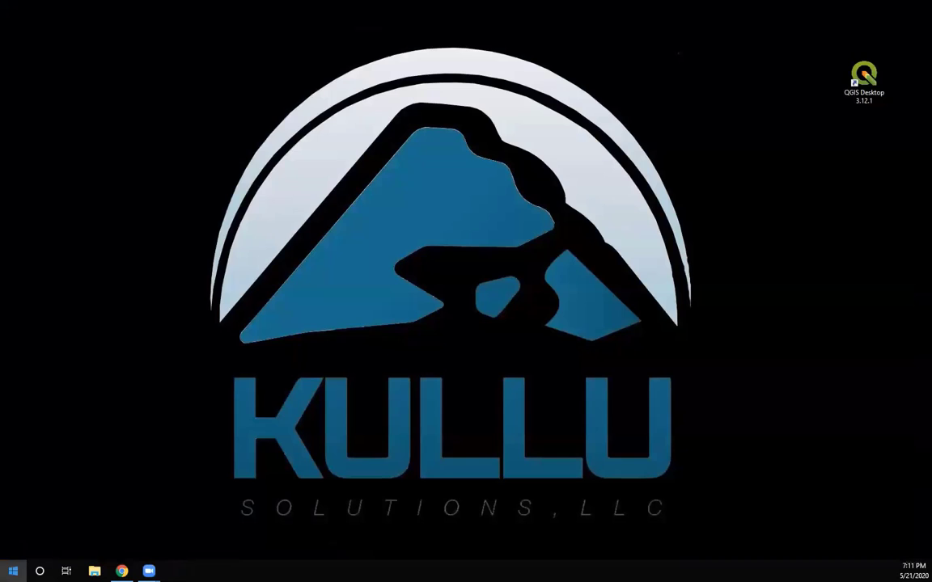
Relaunch ArcGIS Pro and start a new project from the blank Map template
left_click(13, 571)
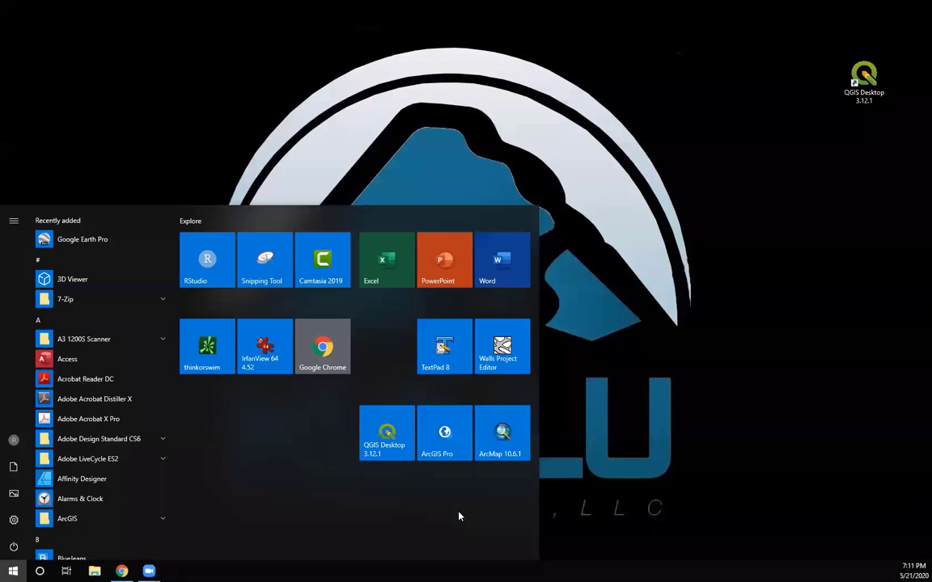
left_click(450, 446)
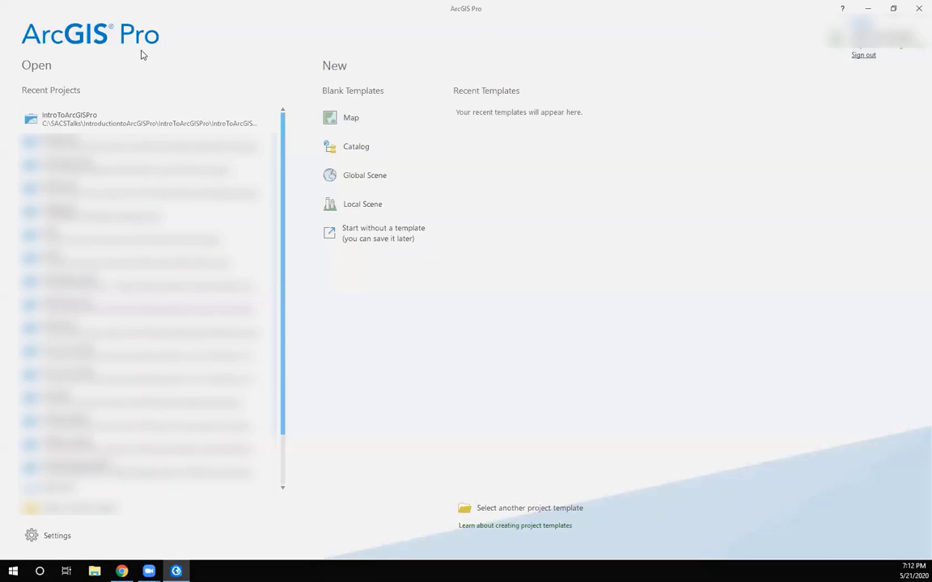
left_click(359, 113)
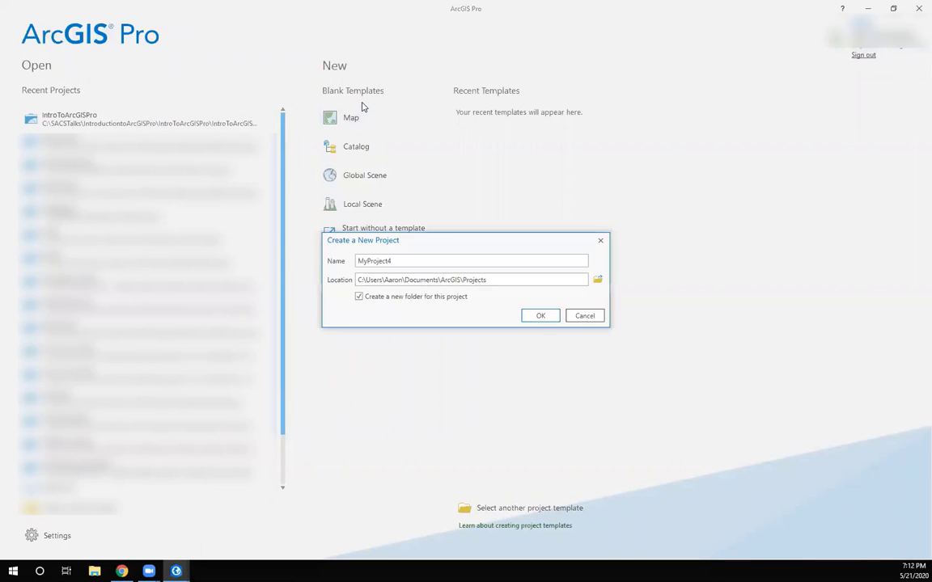
Browse for the new project's location to the folder C:\SACSTalks\IntroductiontoArcGISPro
left_click(596, 280)
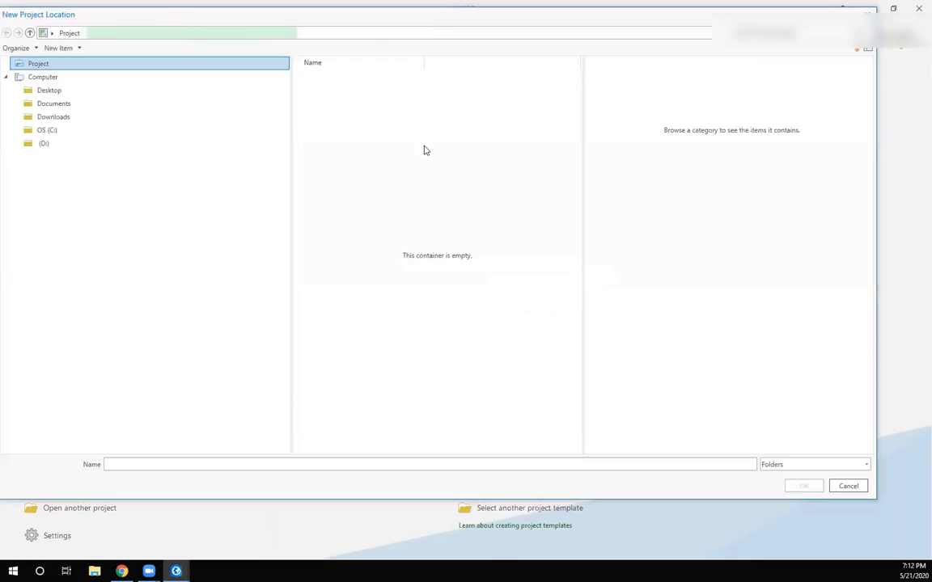
left_click(53, 131)
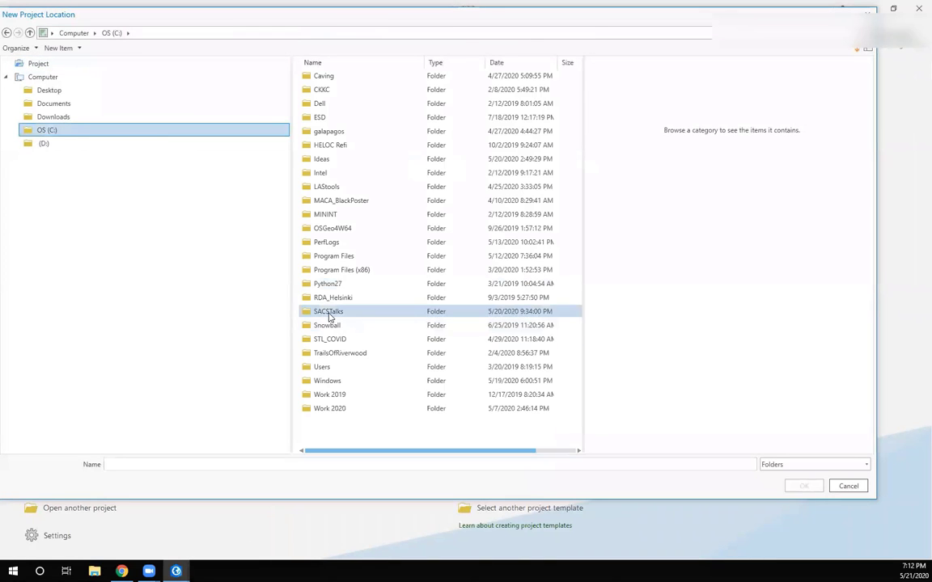
double_click(356, 312)
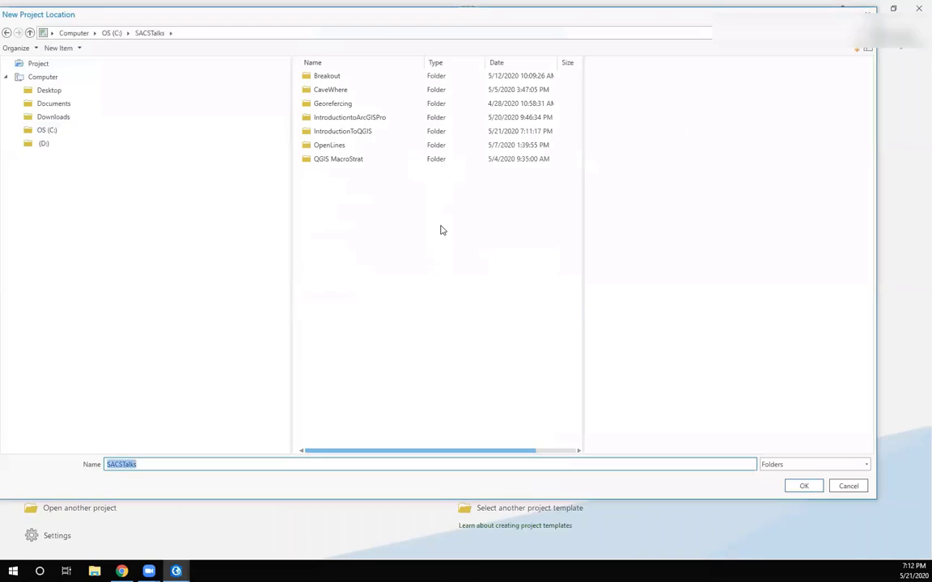
double_click(362, 120)
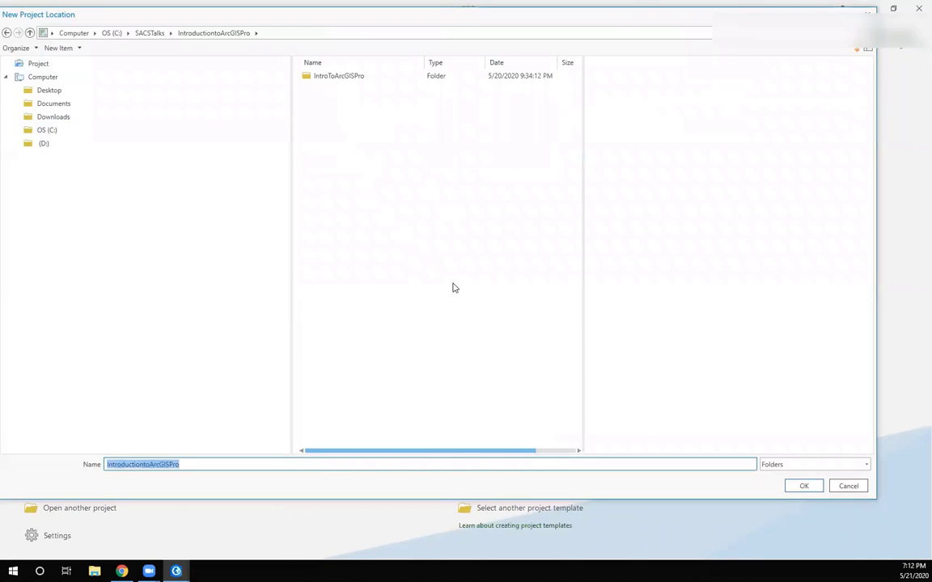
Try to use a folder named IntroductiontoArcGISPro2 as the project location
left_click(192, 465)
type("2")
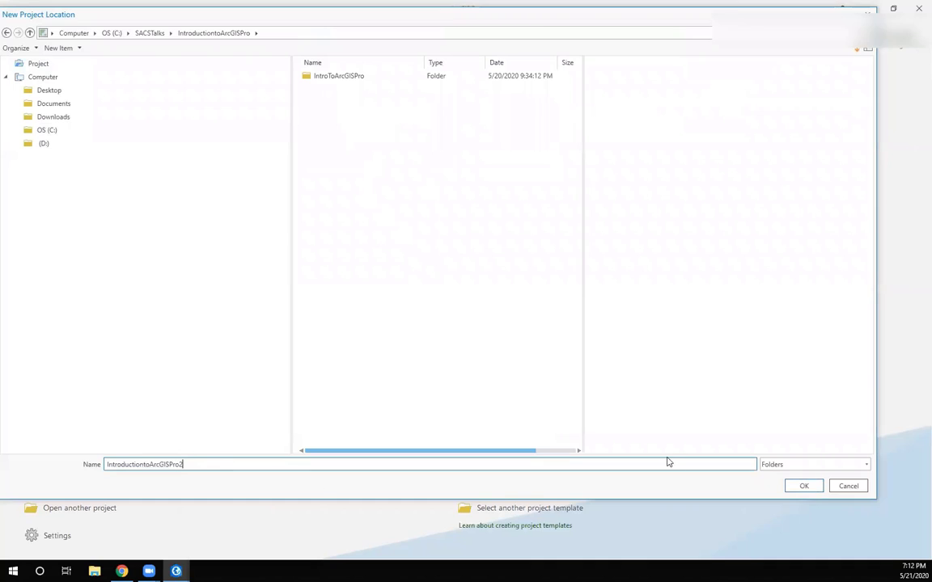
left_click(811, 486)
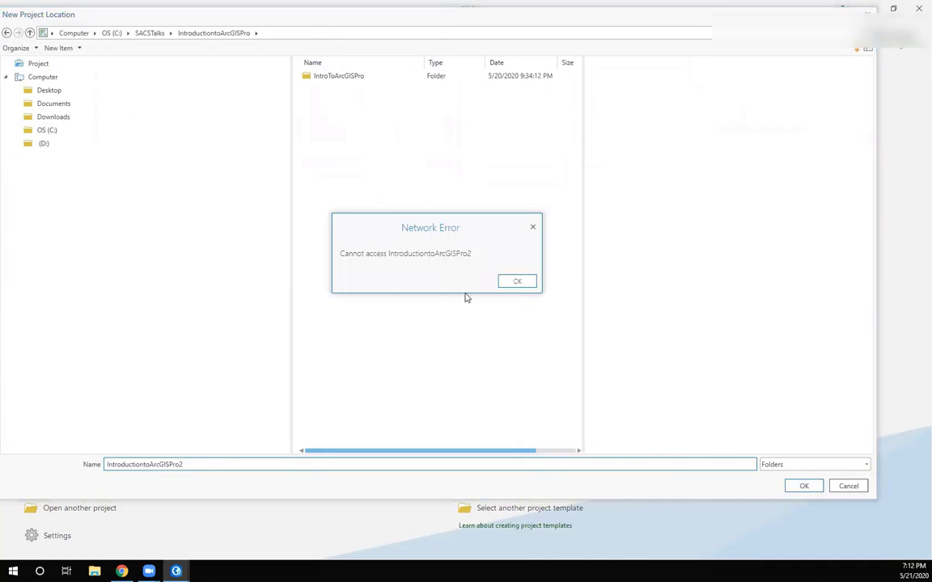
left_click(512, 282)
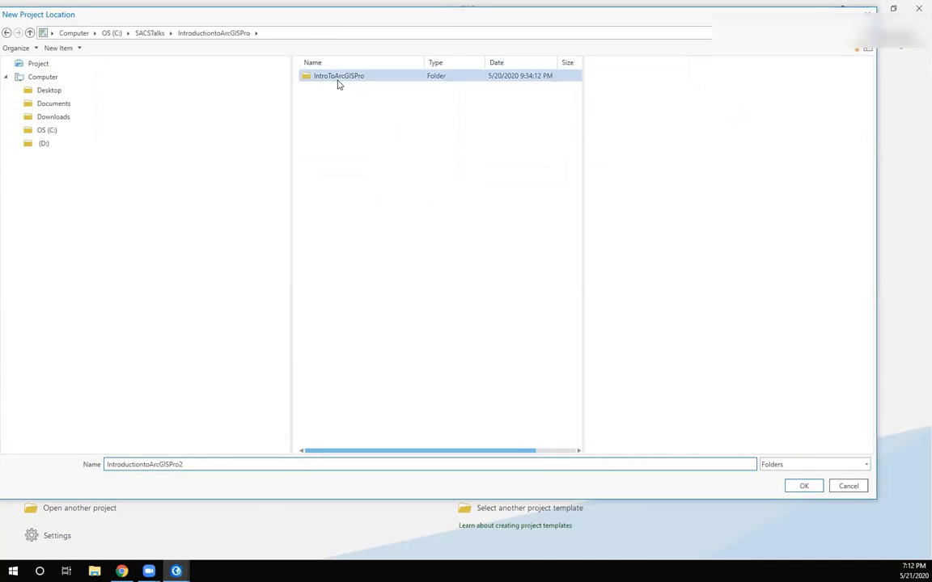
key("BackSpace")
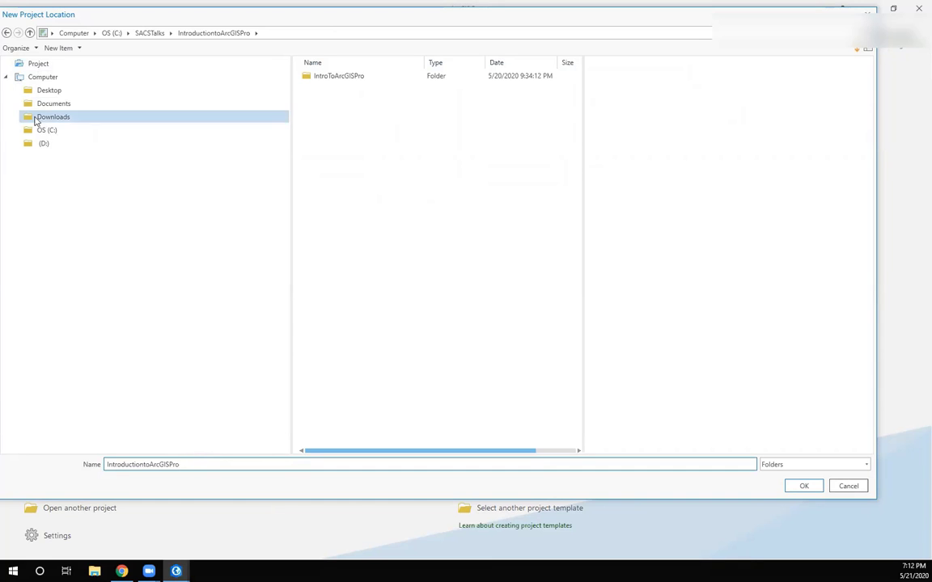
Choose the IntroToArcGISPro subfolder as the project location and create the project with the name FlatCave
left_click(319, 79)
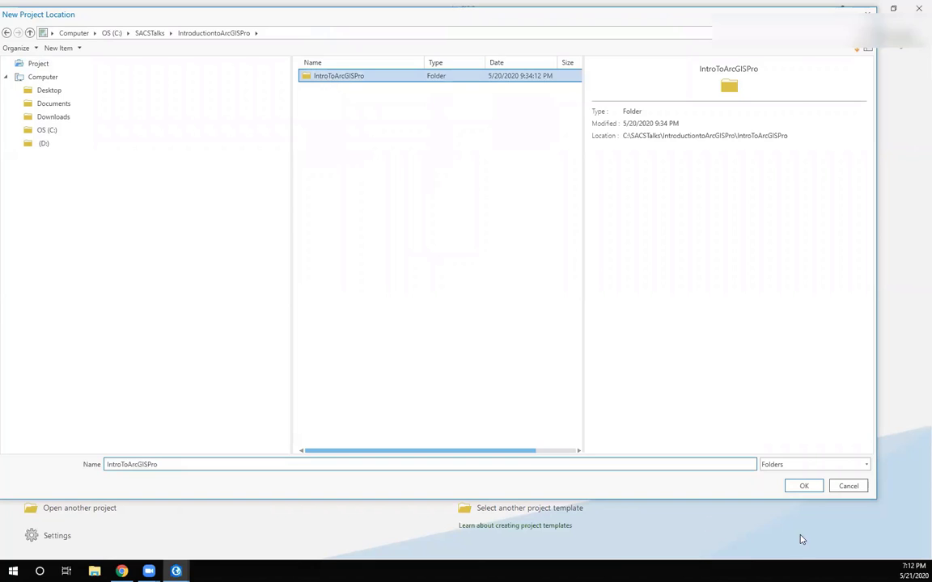
left_click(782, 486)
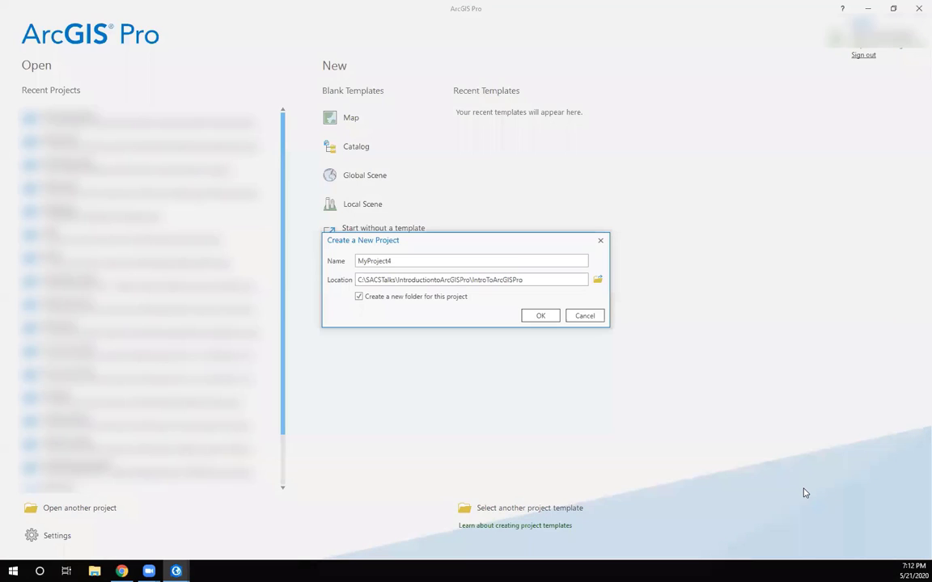
left_click_drag(406, 262, 314, 264)
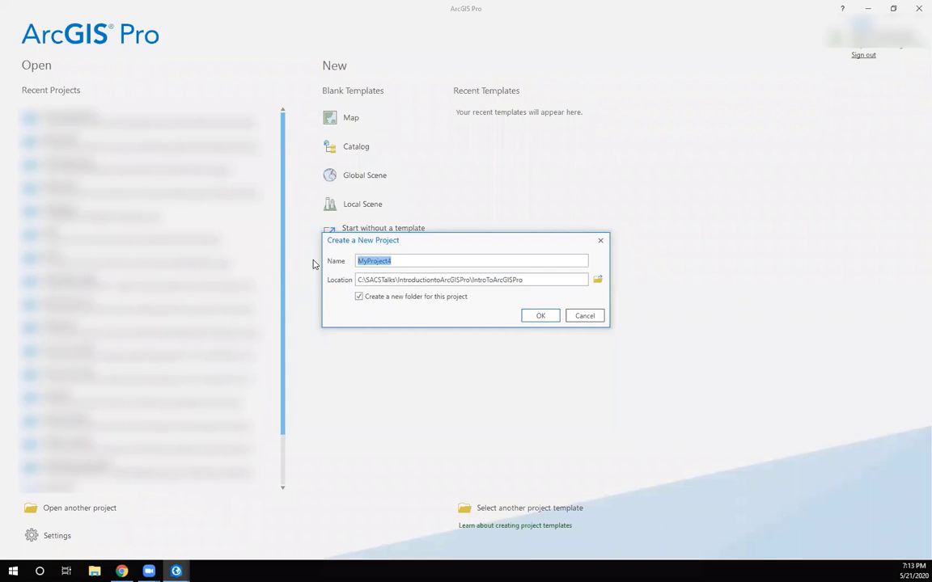
type("FlatCave")
left_click(543, 317)
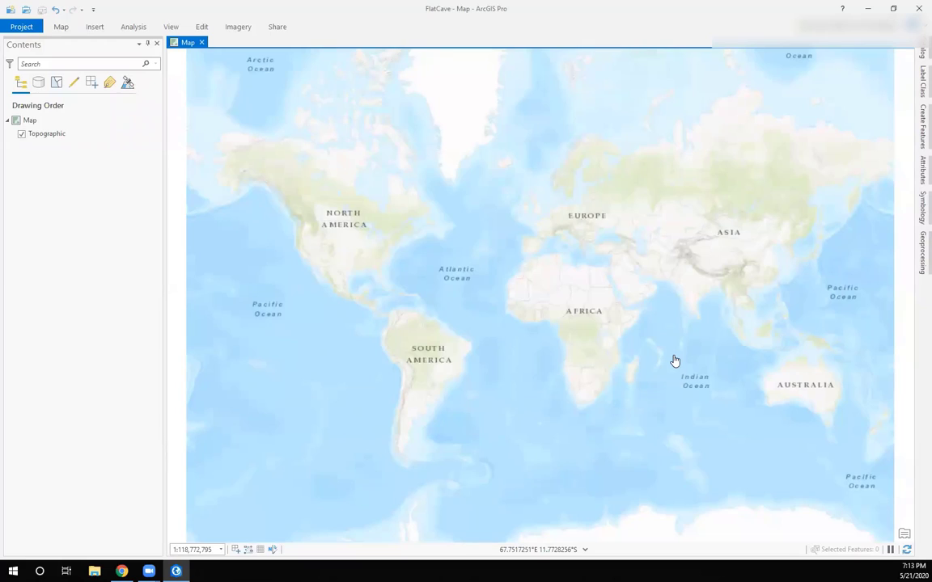
scroll(349, 245, "up", 5)
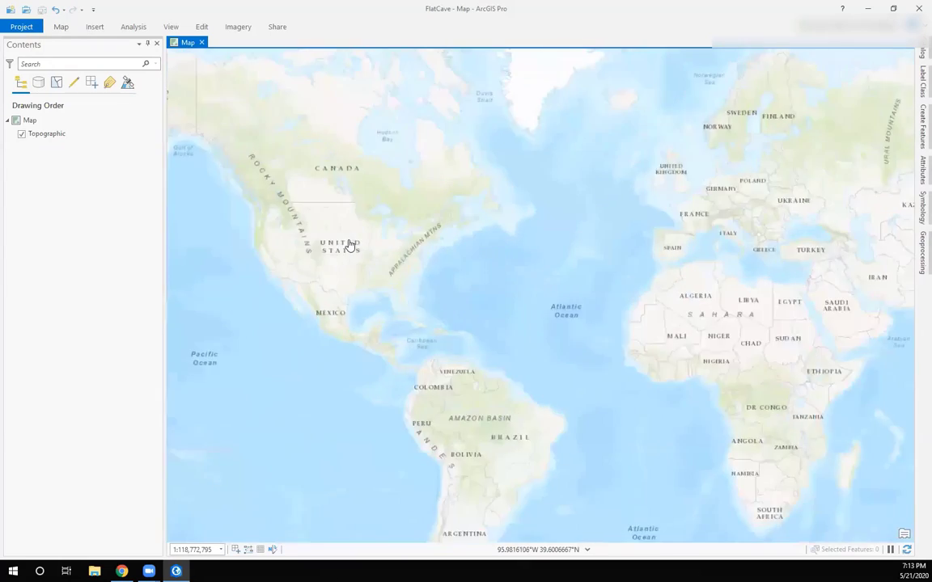
scroll(349, 245, "down", 4)
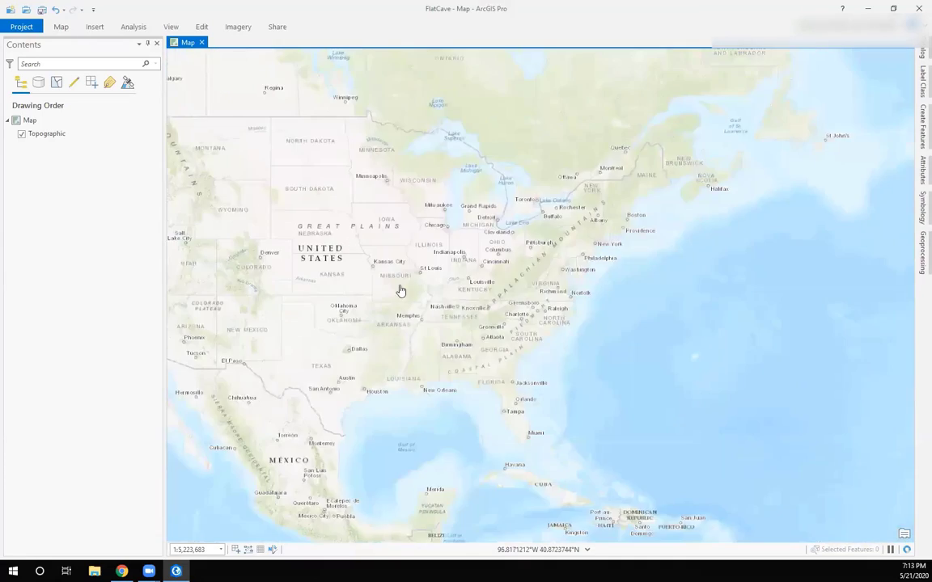
scroll(397, 288, "up", 4)
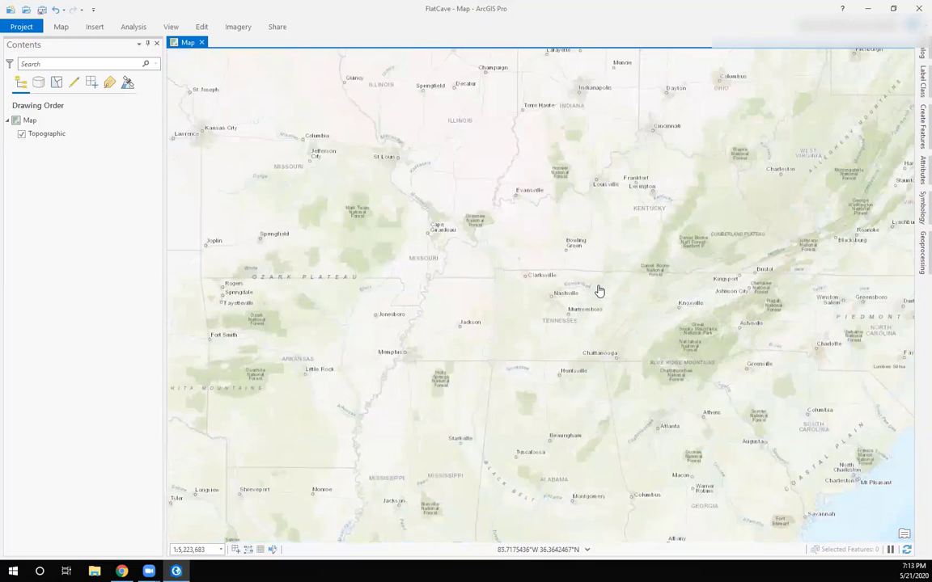
scroll(598, 291, "down", 2)
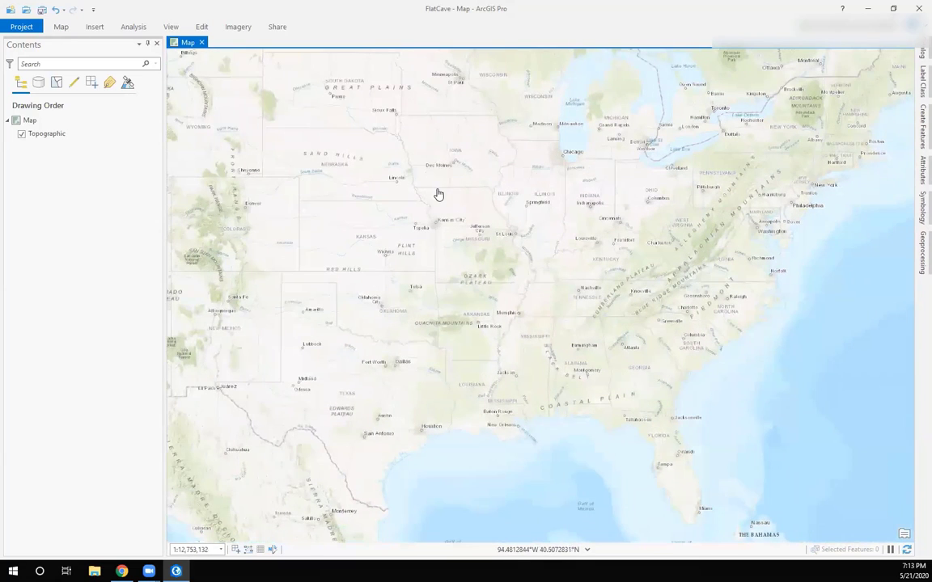
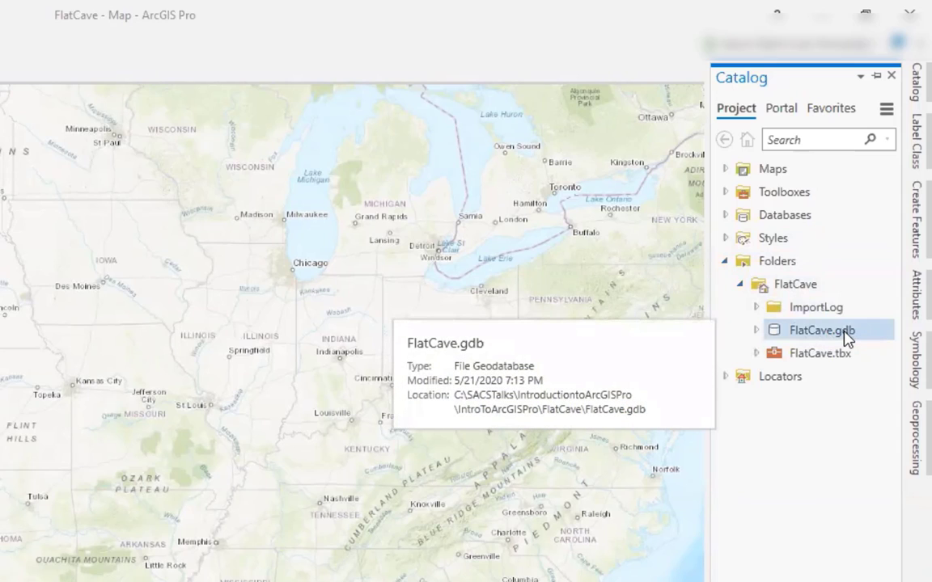
mouse_move(825, 360)
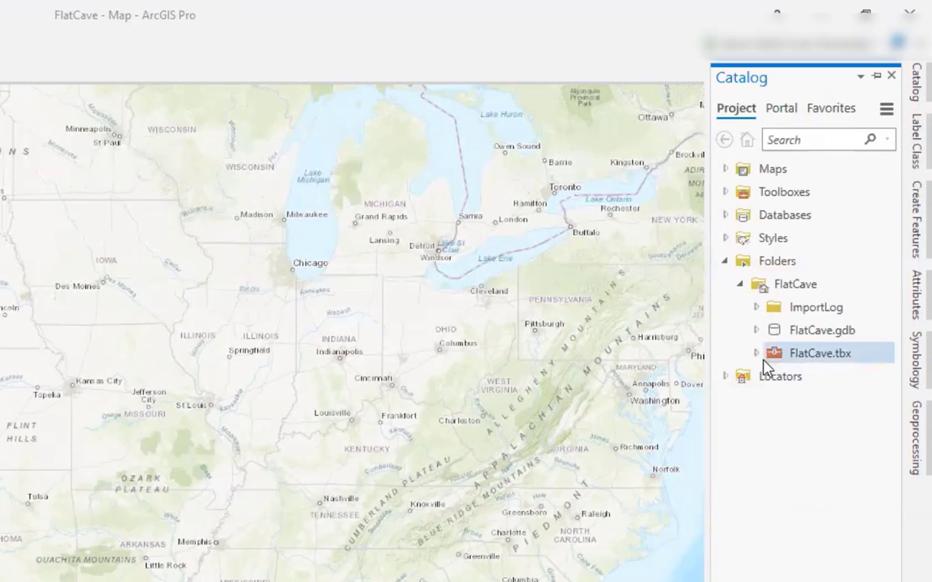
Inspect the FlatCave.tbx toolbox entry in the project folder and look through the project's Styles collection
left_click(801, 356)
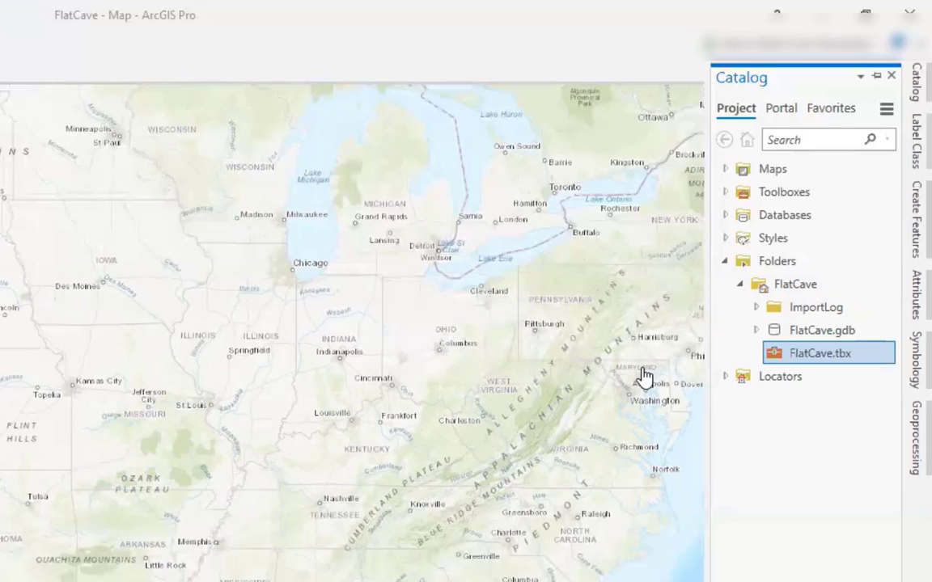
left_click(726, 238)
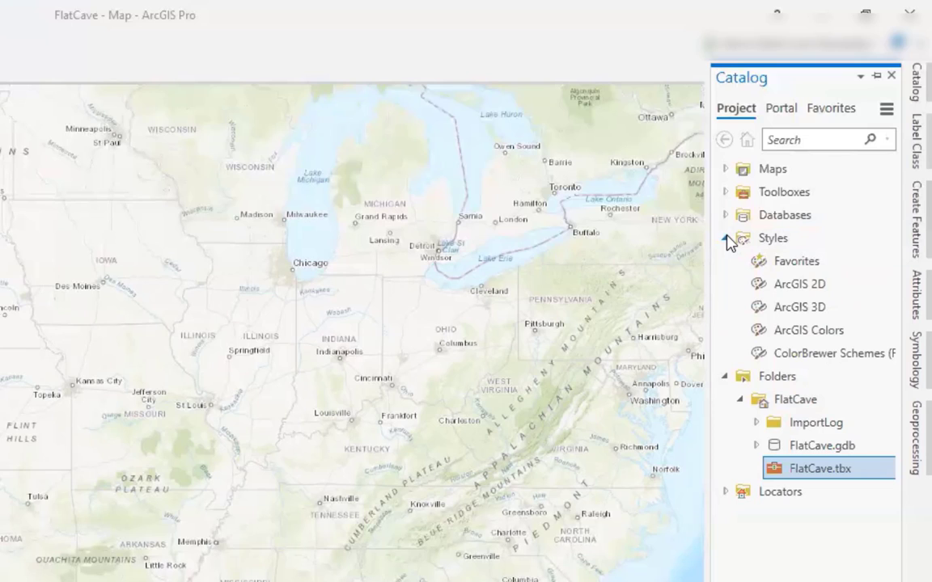
left_click(726, 239)
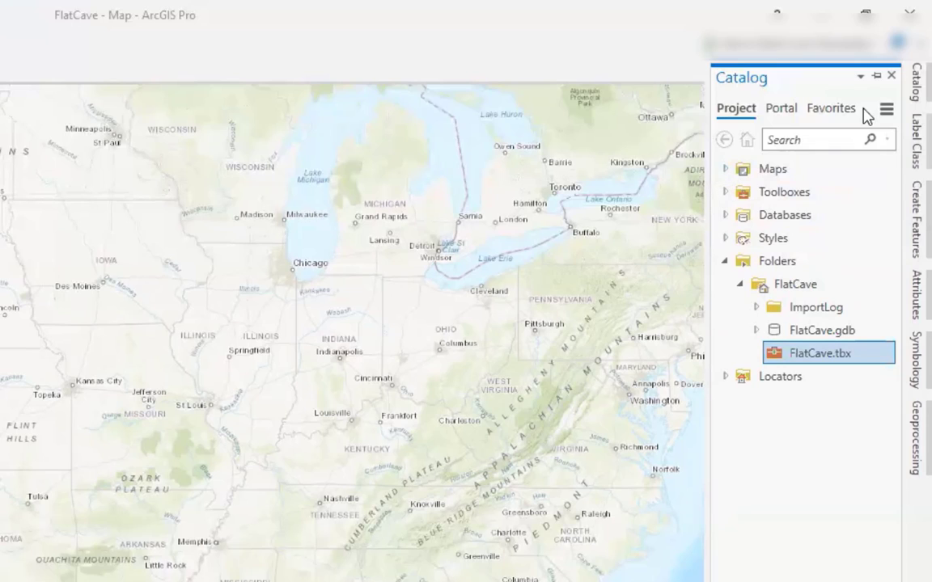
Move the Catalog pane off its place, dock it beside the map and set it back to Auto Hide
left_click(859, 77)
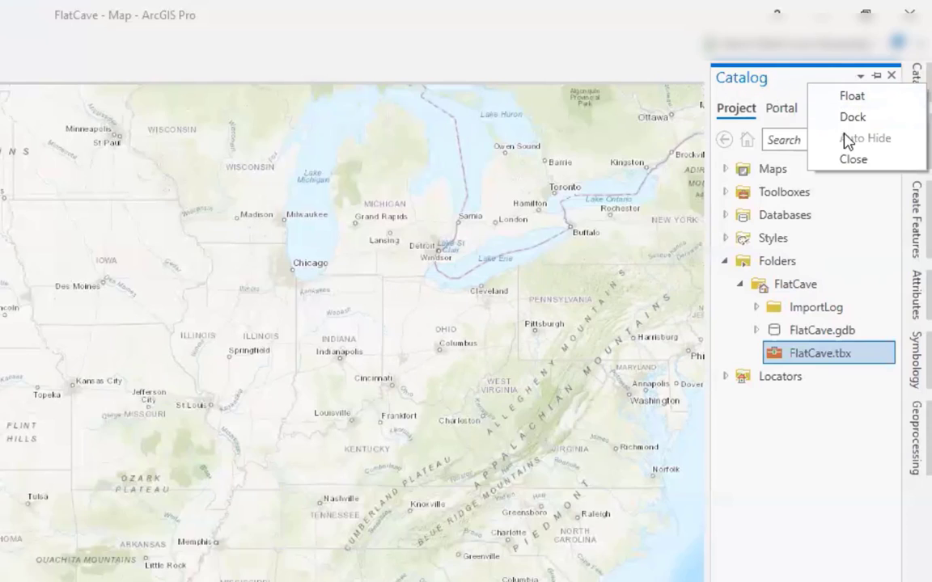
left_click(767, 85)
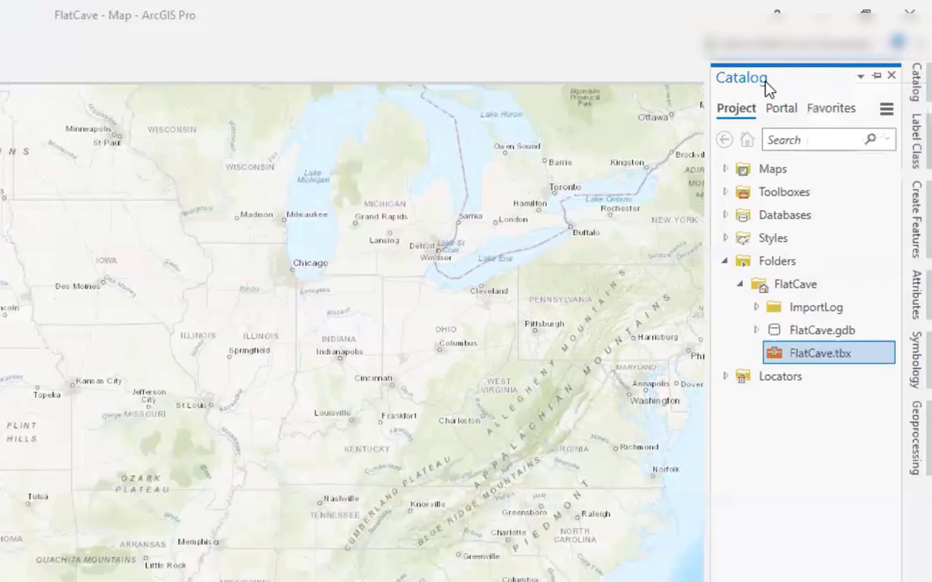
left_click_drag(767, 85, 202, 201)
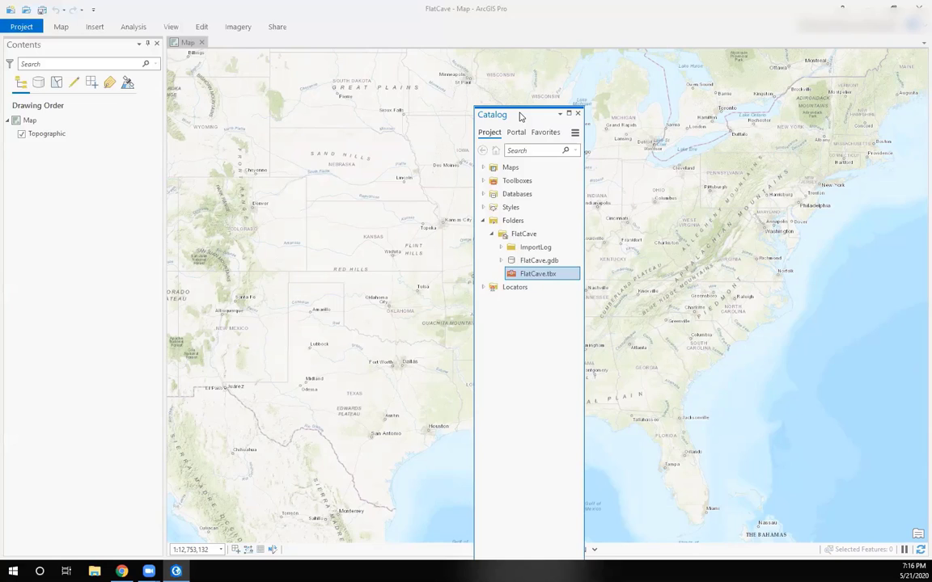
left_click_drag(520, 117, 900, 298)
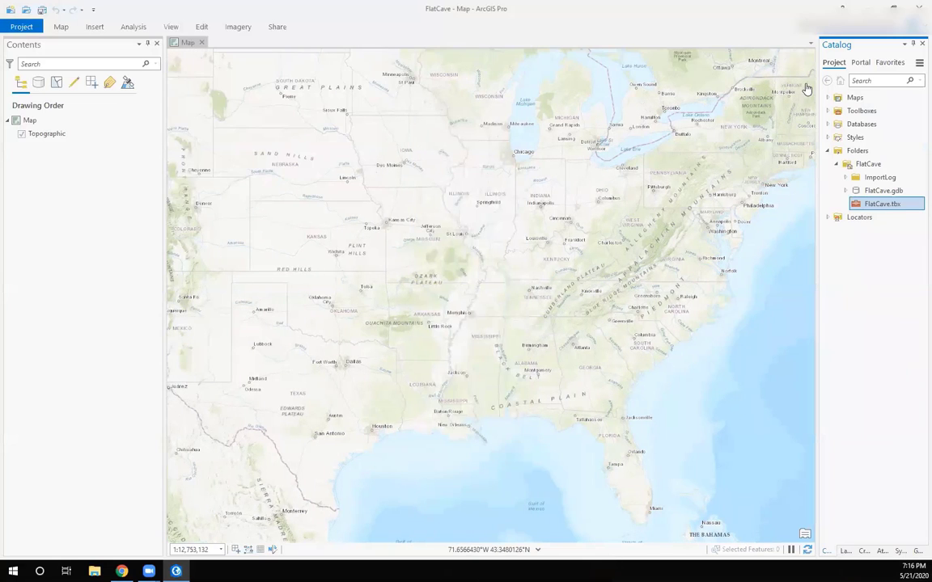
left_click(905, 46)
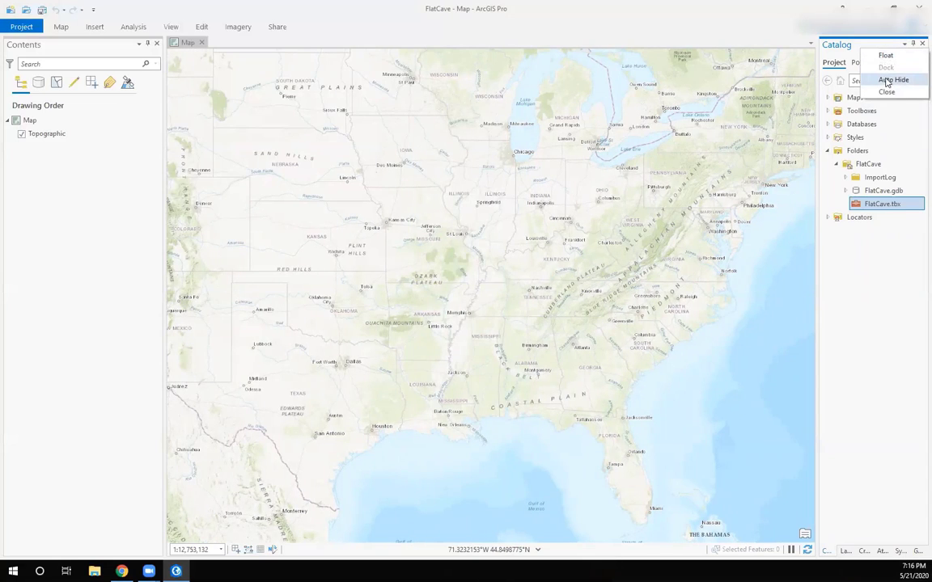
left_click(889, 80)
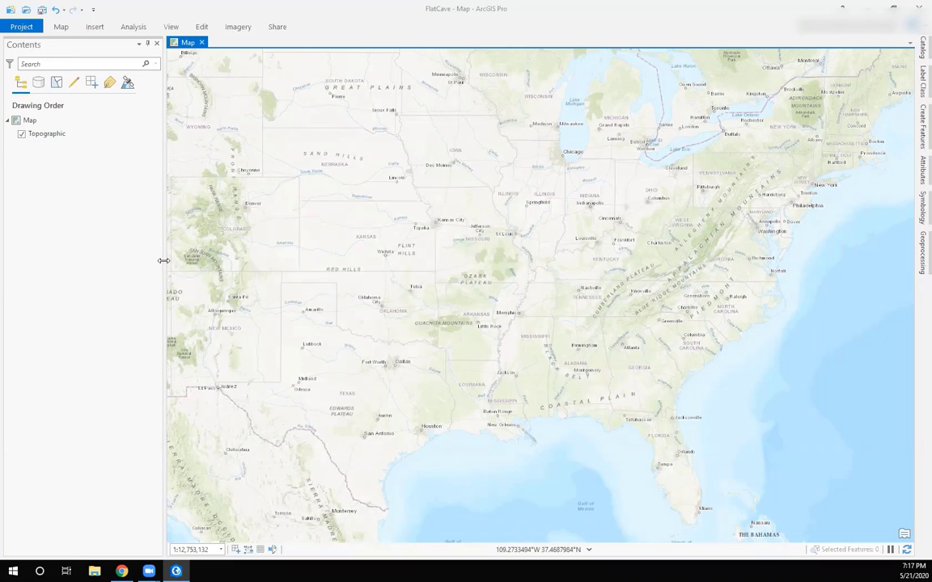
Narrow the Contents pane slightly to give the map view more room
mouse_move(160, 252)
left_mouse_down()
mouse_move(72, 252)
mouse_move(158, 254)
mouse_move(150, 255)
left_mouse_up()
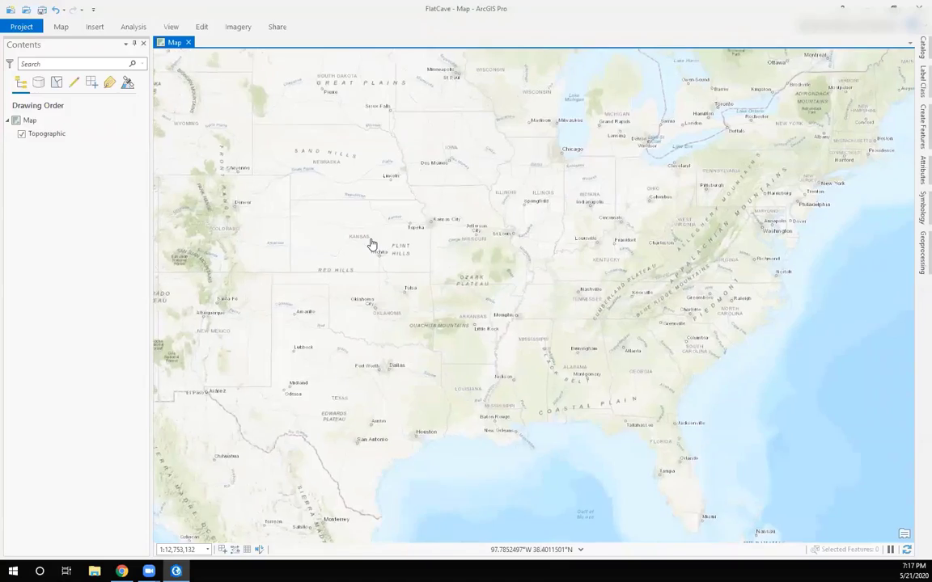
scroll(372, 245, "up", 2)
scroll(371, 244, "down", 4)
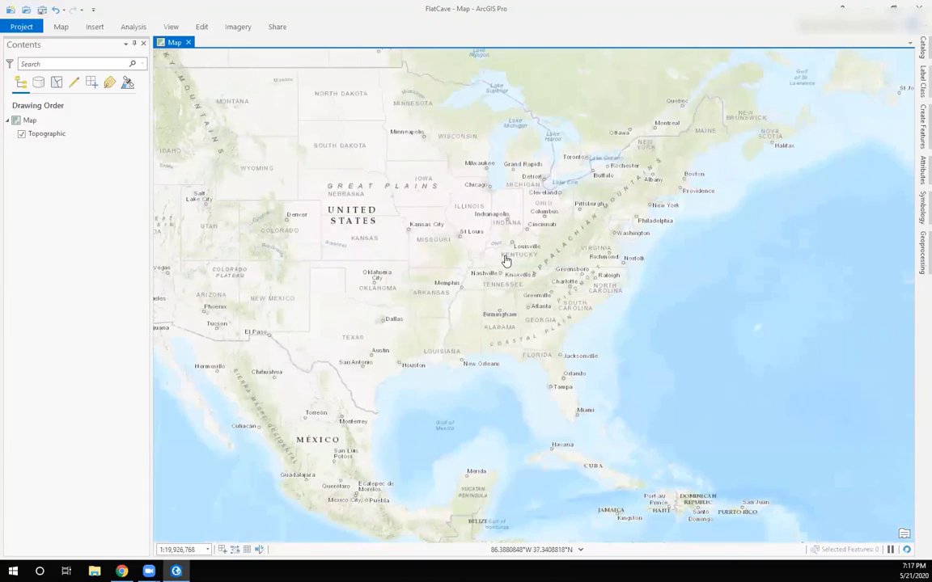
Add the shapefiles FlatEarthCave_shp.shp and FlatEarthCave_v.shp from the SACSTalks\IntroductionToQGIS folder to the map
left_click(64, 27)
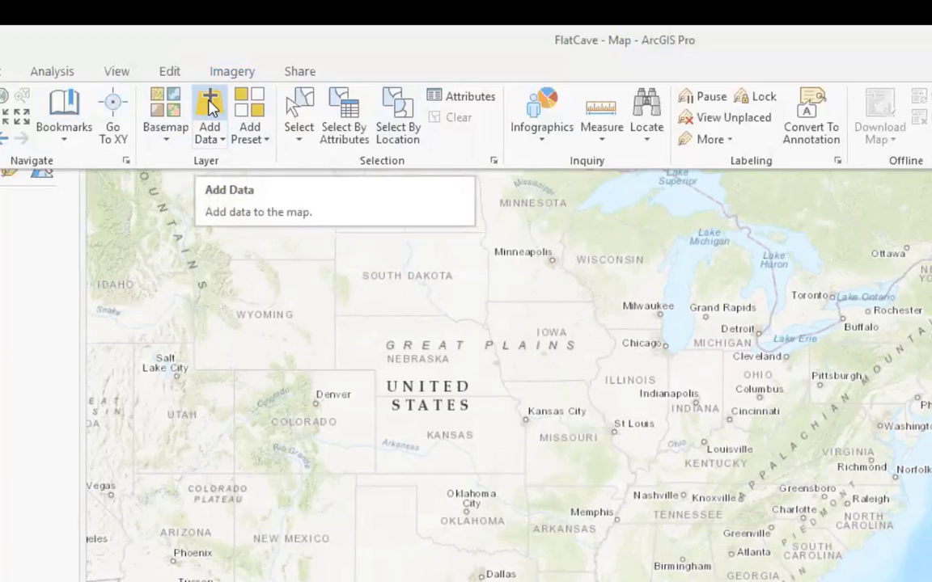
left_click(217, 142)
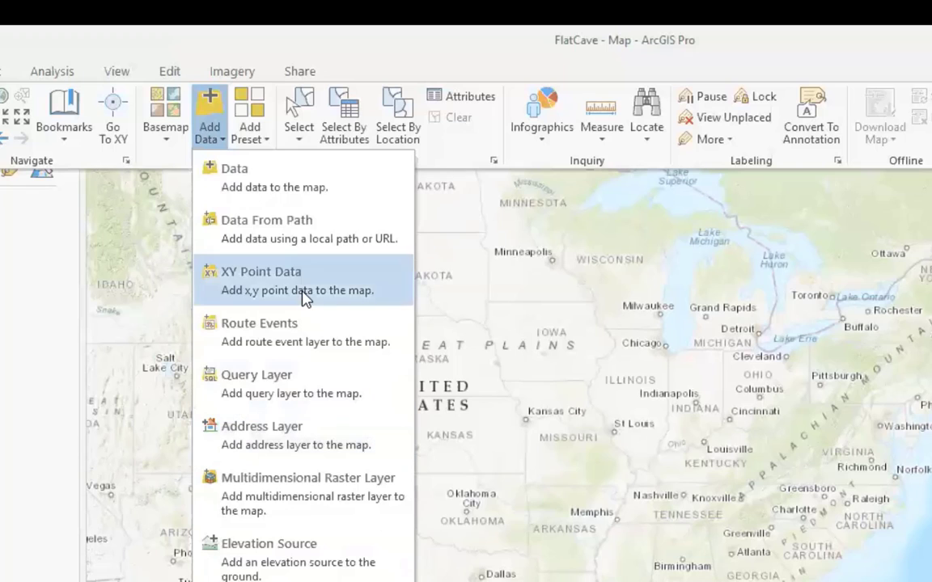
left_click(246, 185)
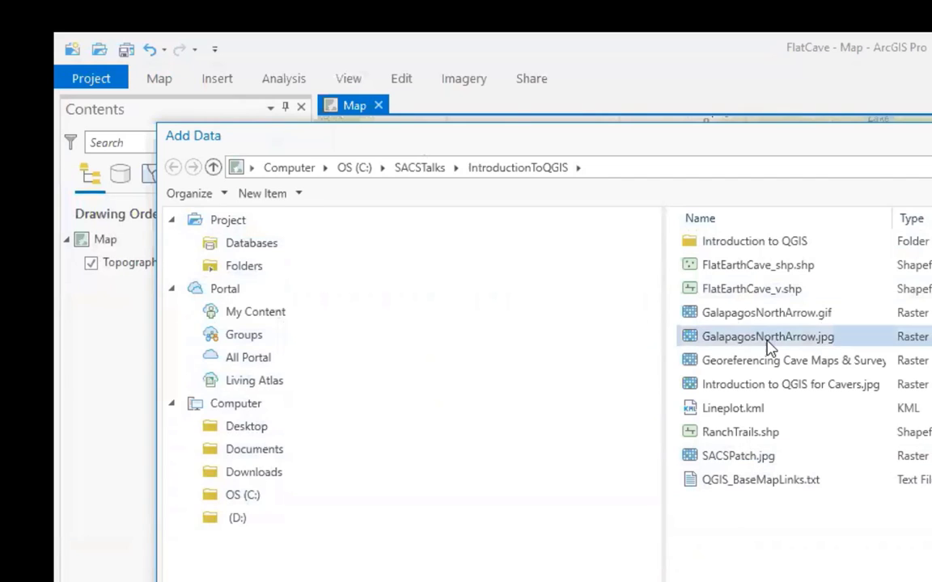
left_click(733, 268)
left_click(729, 291, "shift")
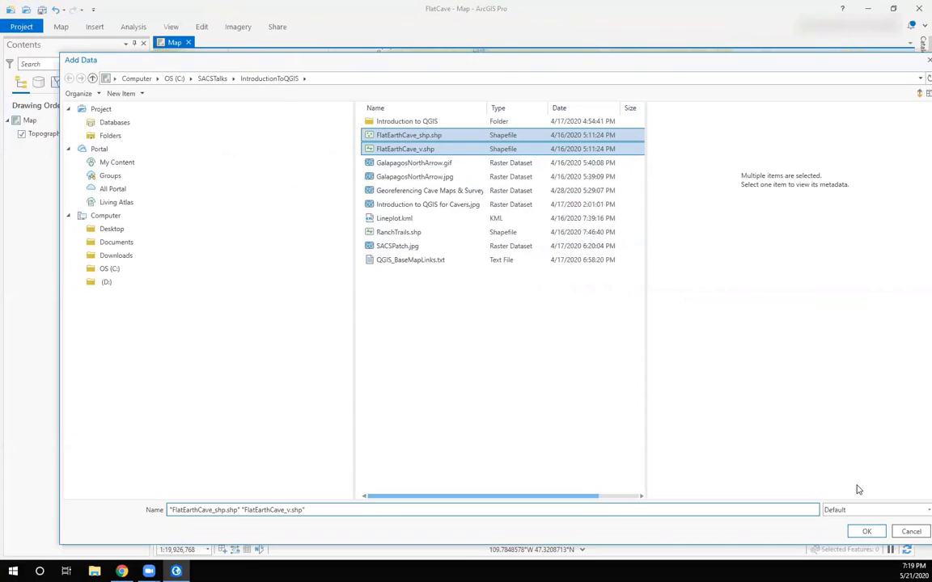
left_click(865, 532)
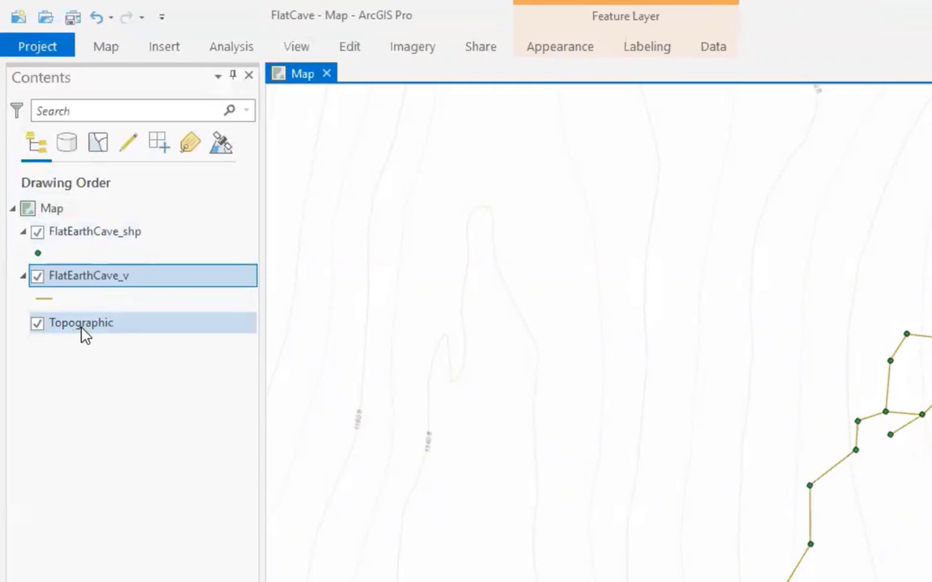
Examine the cave survey's location relative to the surrounding terrain and lake, from a wide extent down to the individual stations
scroll(581, 455, "down", 1)
scroll(581, 454, "down", 5)
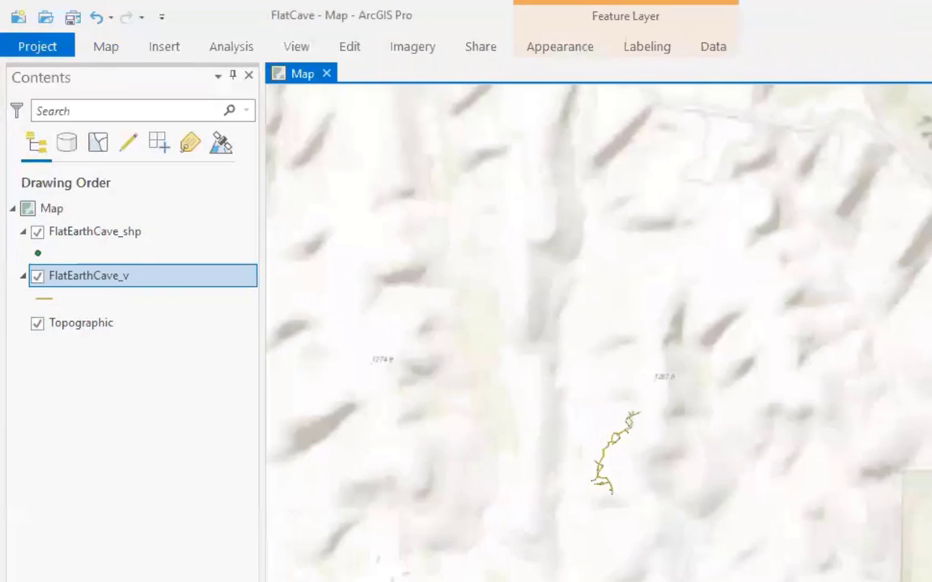
scroll(581, 454, "down", 4)
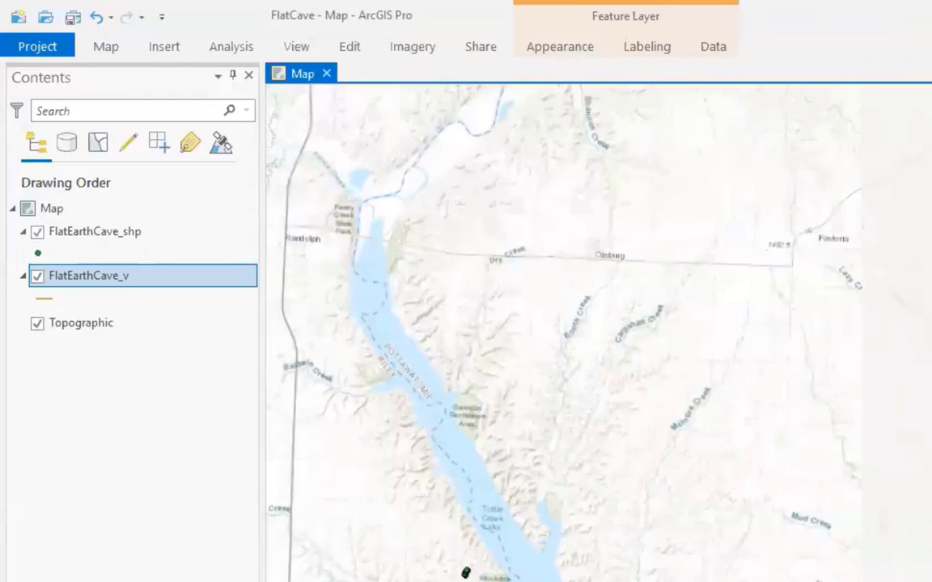
scroll(234, 348, "up", 5)
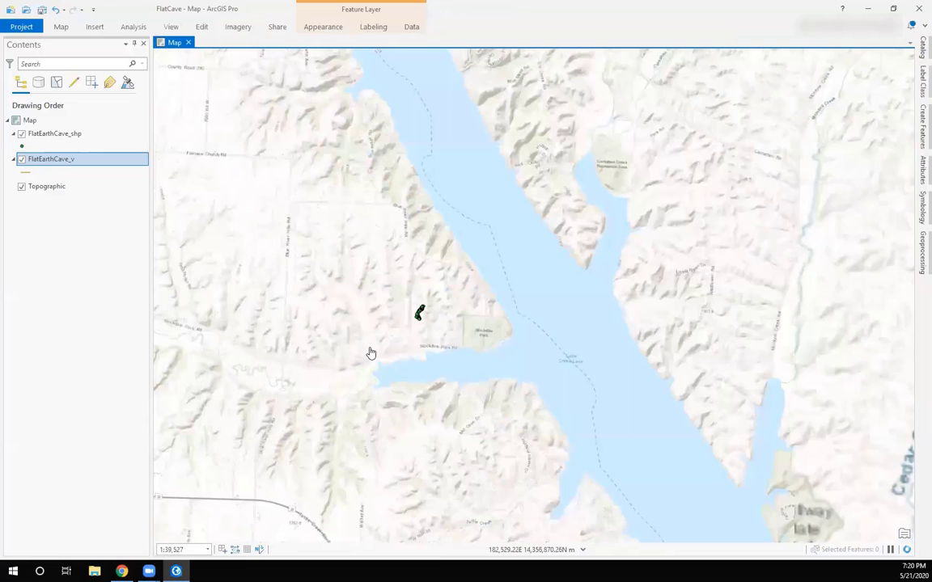
scroll(370, 354, "up", 5)
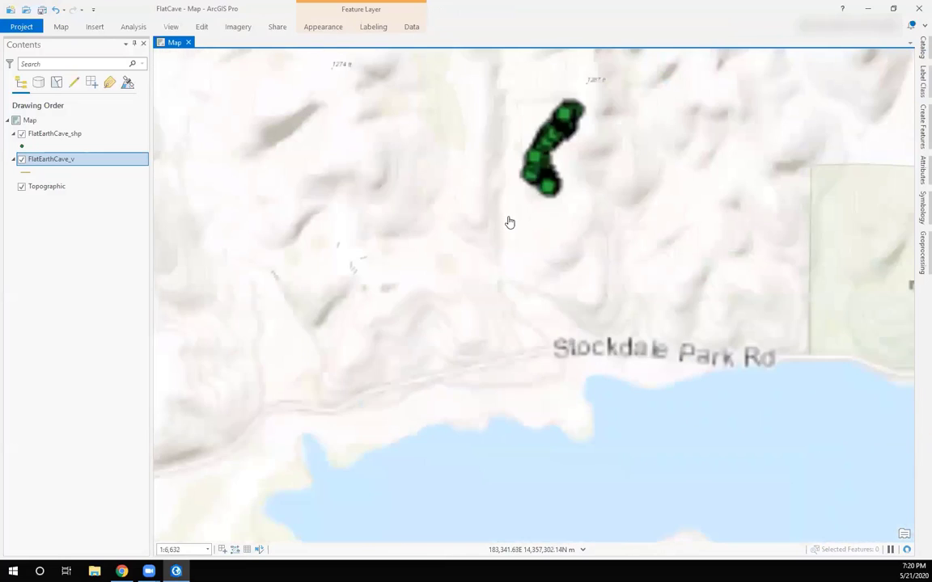
left_click_drag(602, 157, 528, 241)
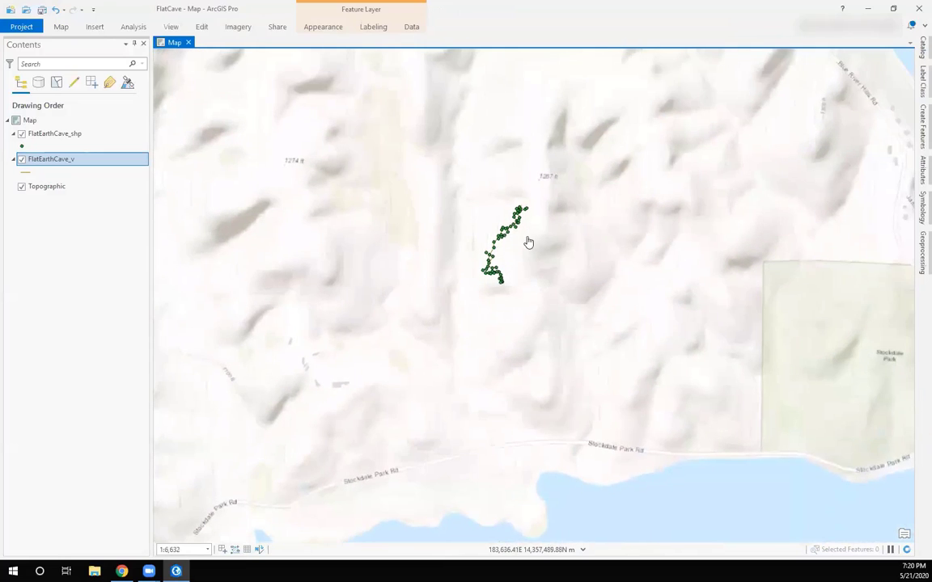
scroll(513, 233, "up", 3)
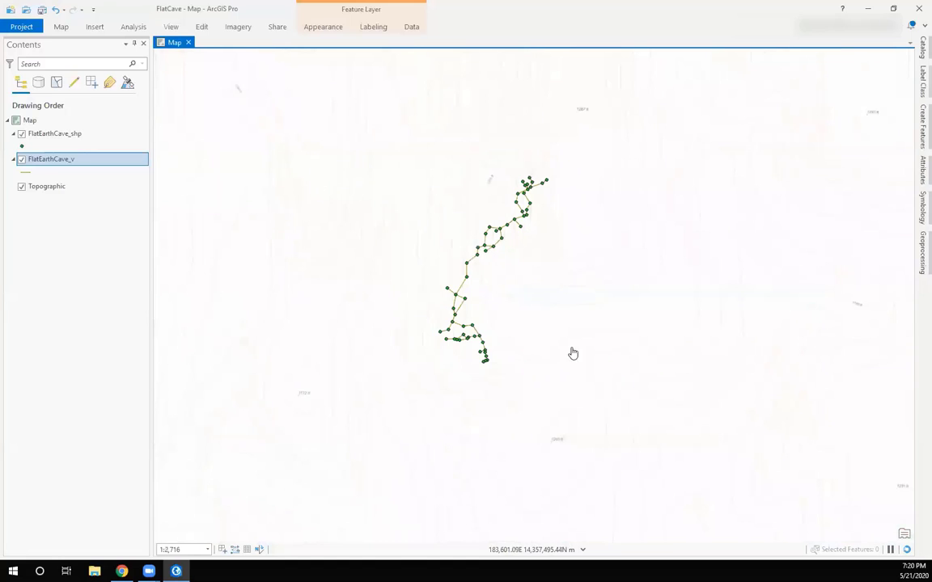
scroll(571, 257, "down", 5)
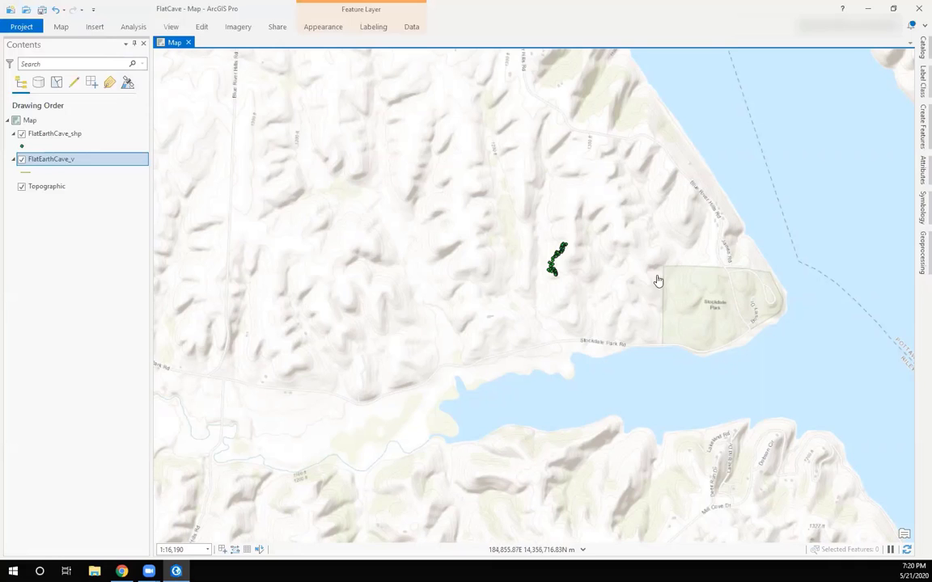
scroll(601, 260, "up", 5)
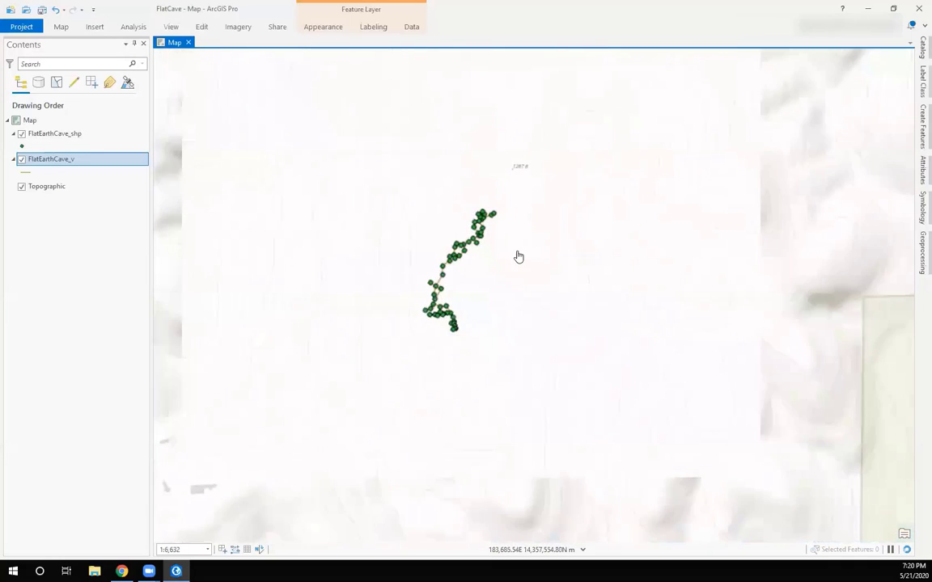
scroll(494, 256, "up", 1)
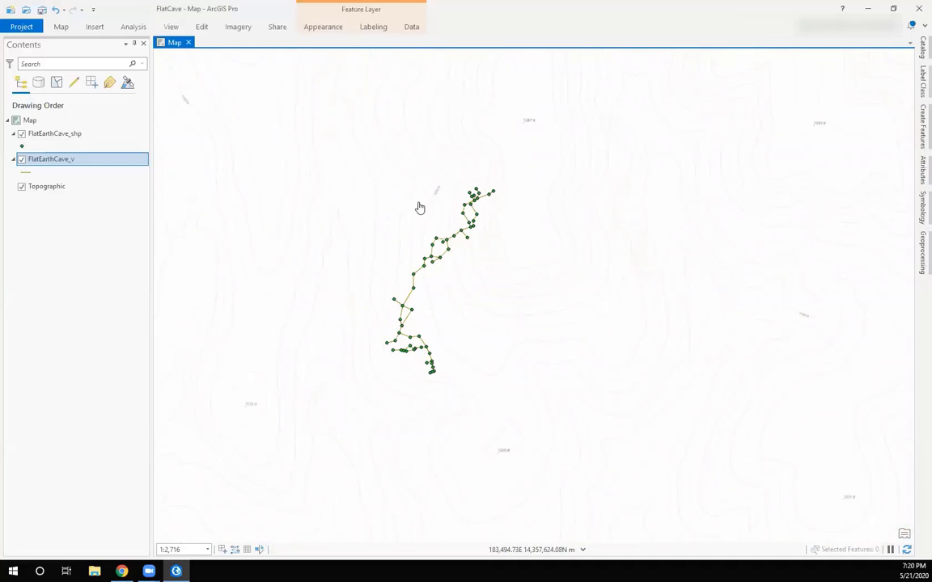
Turn off the Topographic layer and switch the map's basemap to Imagery
left_click(21, 186)
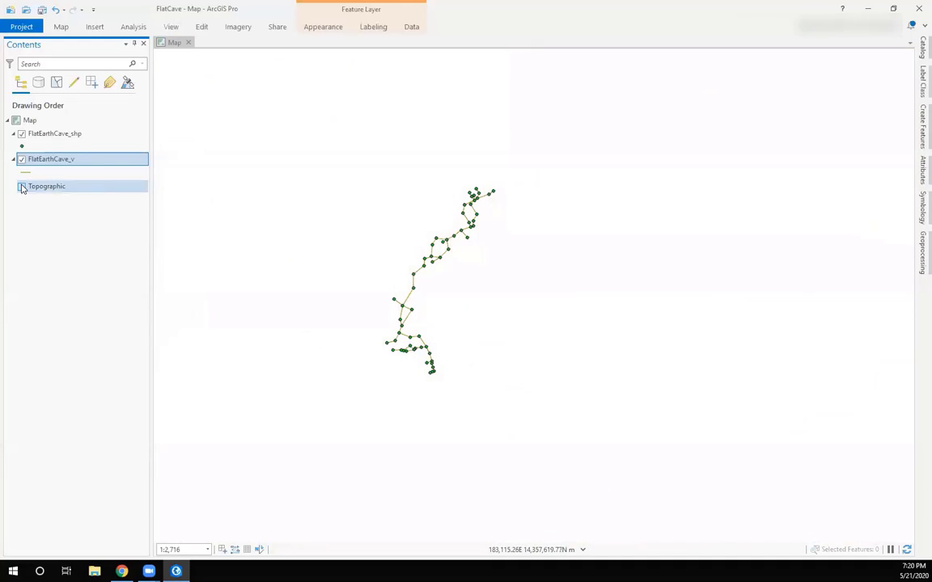
left_click(58, 28)
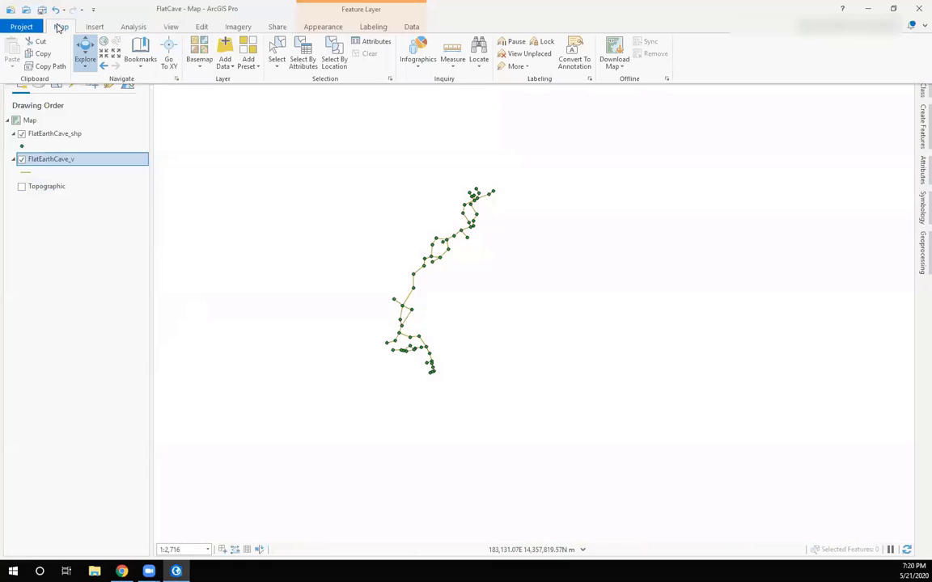
left_click(199, 63)
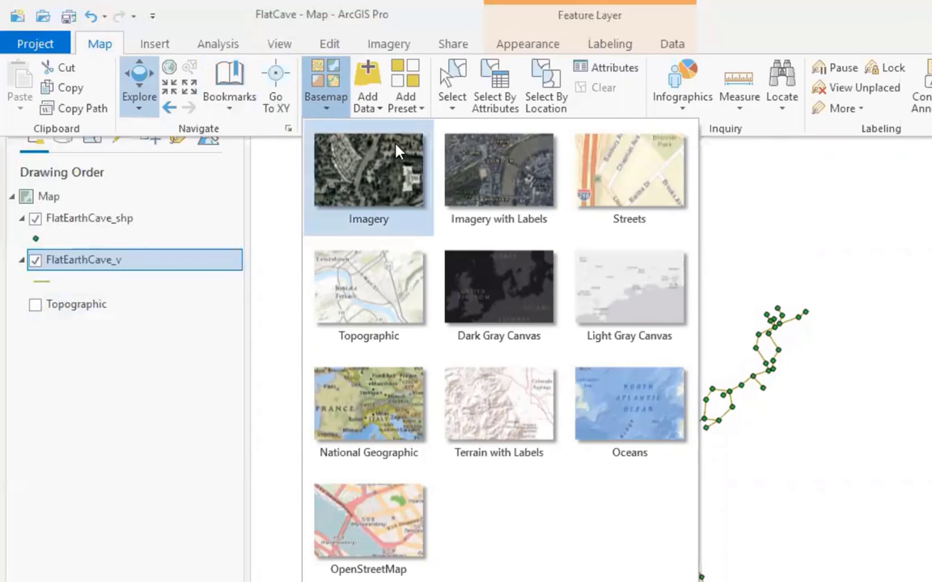
left_click(360, 170)
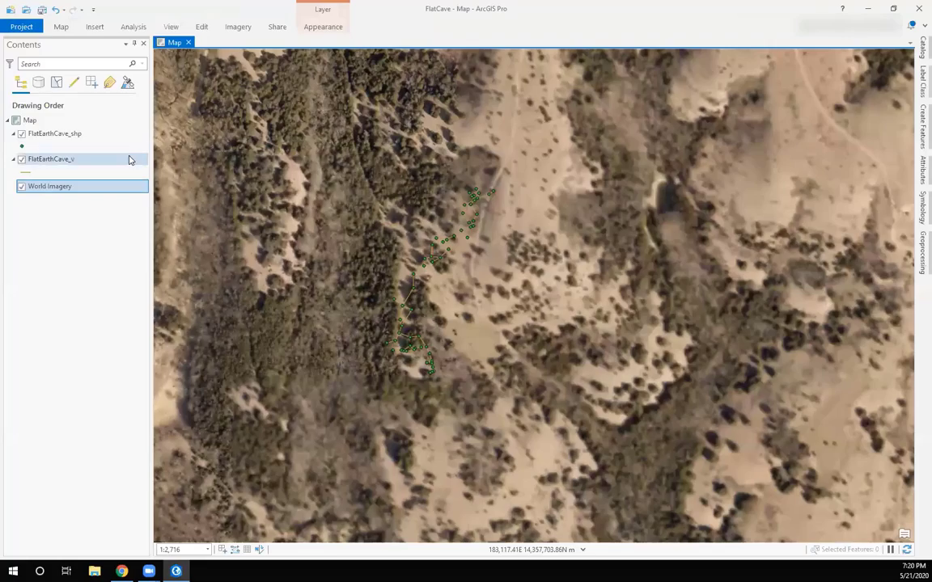
Examine the cave survey against the satellite imagery, both with the surrounding lake and up close
scroll(370, 270, "down", 5)
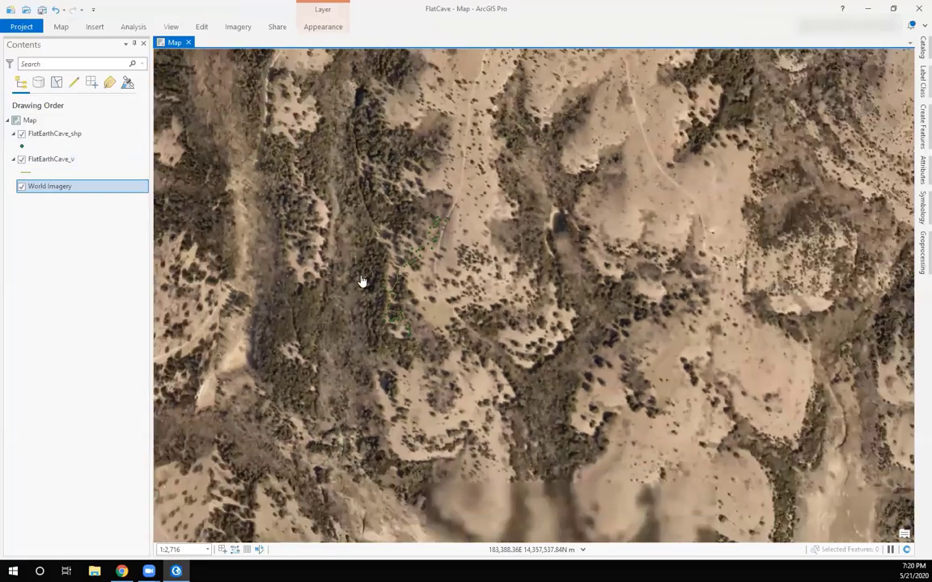
scroll(323, 289, "down", 3)
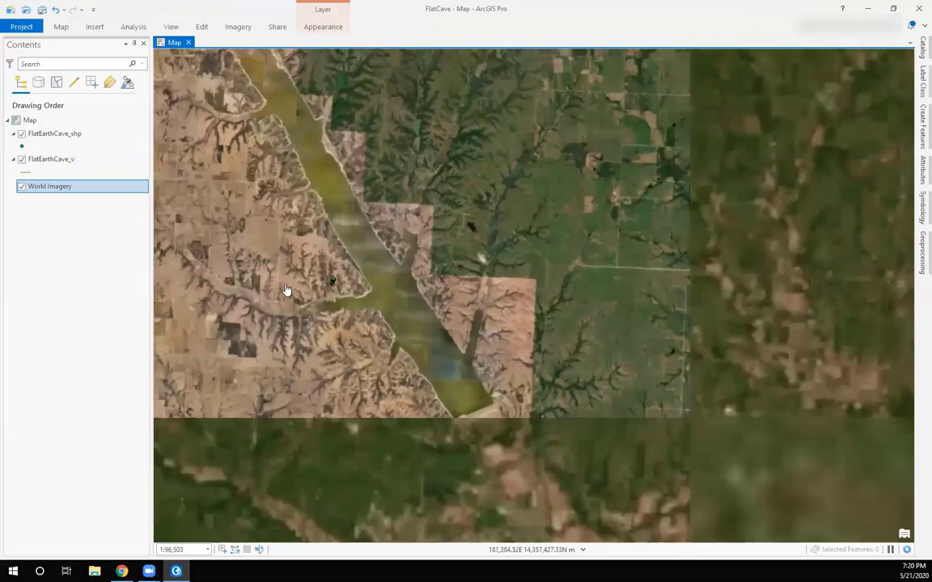
left_click_drag(295, 288, 474, 308)
scroll(503, 308, "up", 6)
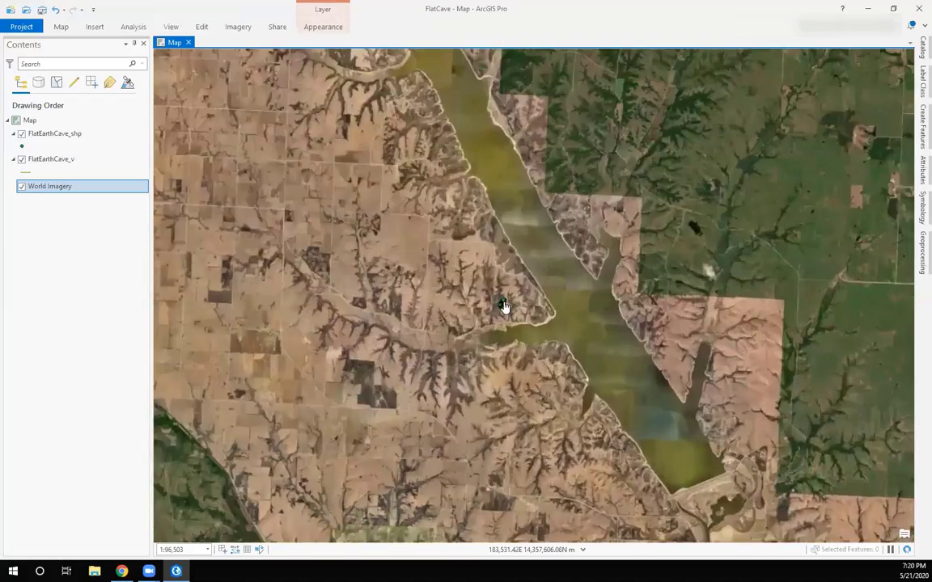
scroll(490, 346, "up", 6)
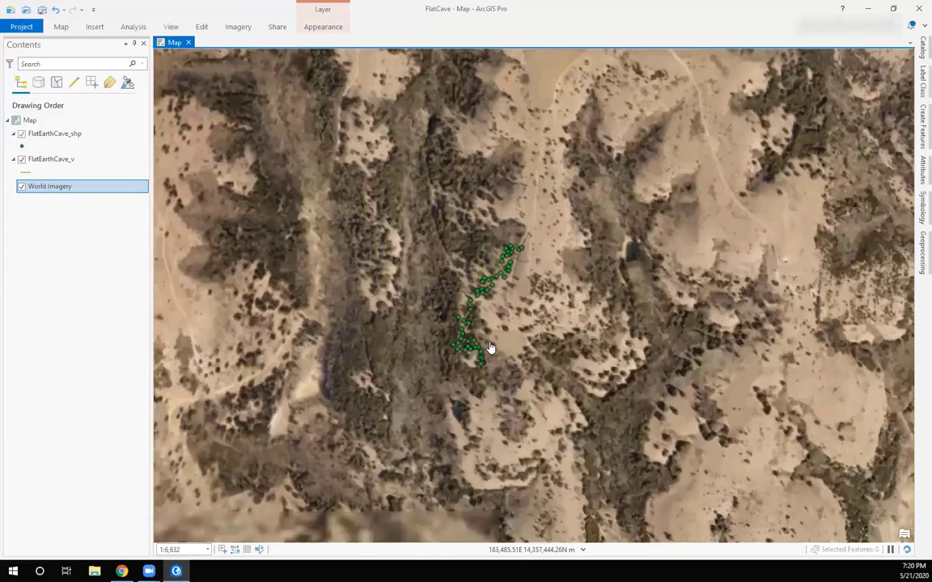
scroll(491, 346, "up", 1)
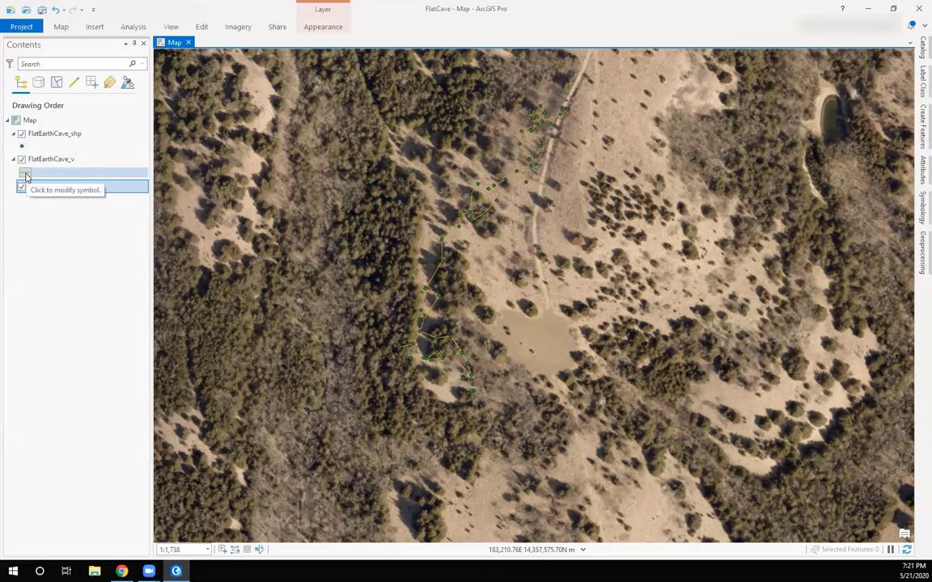
Try the solid line presets for the FlatEarthCave_v survey lines and apply the 4.0 Point symbol
left_click(24, 173)
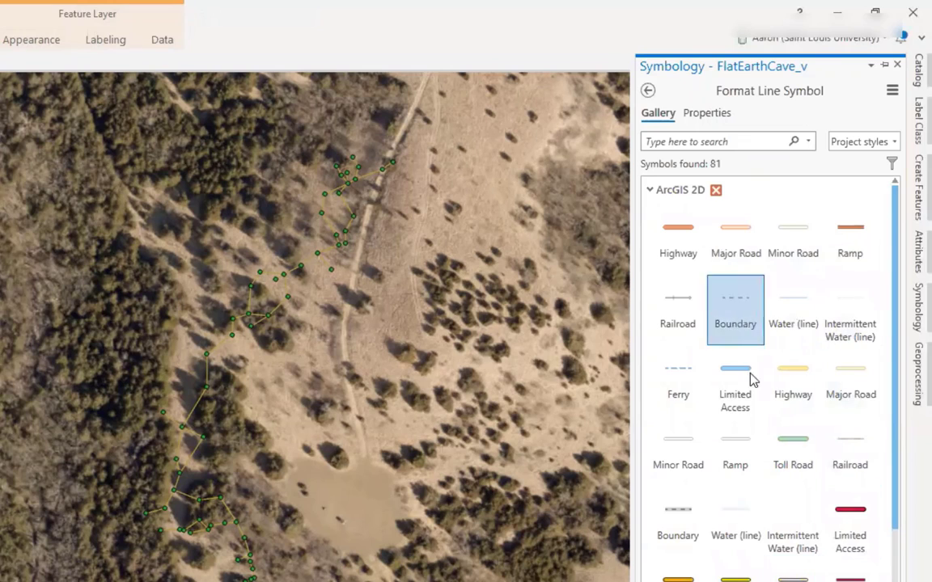
left_click_drag(896, 349, 912, 579)
scroll(754, 488, "up", 3)
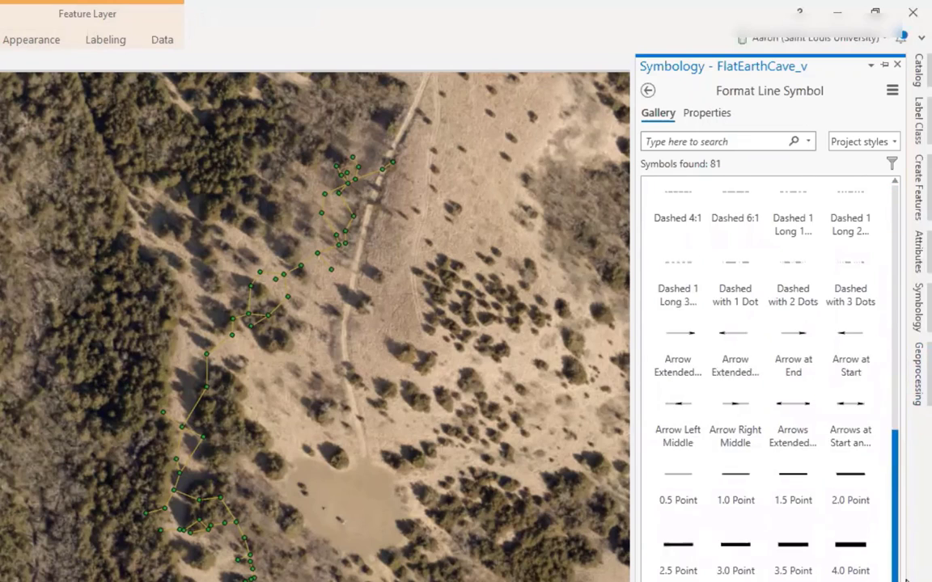
left_click(753, 488)
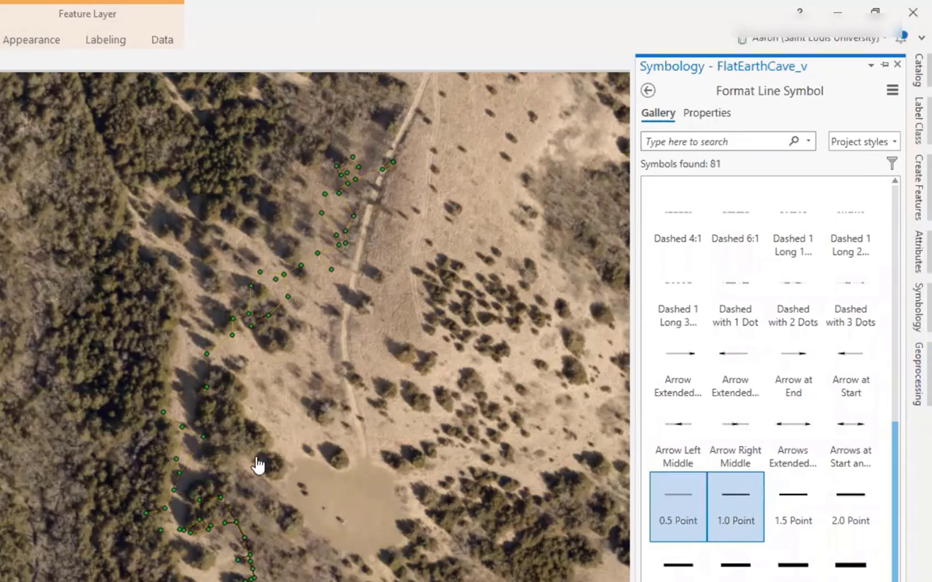
left_click(793, 508)
left_click(851, 508)
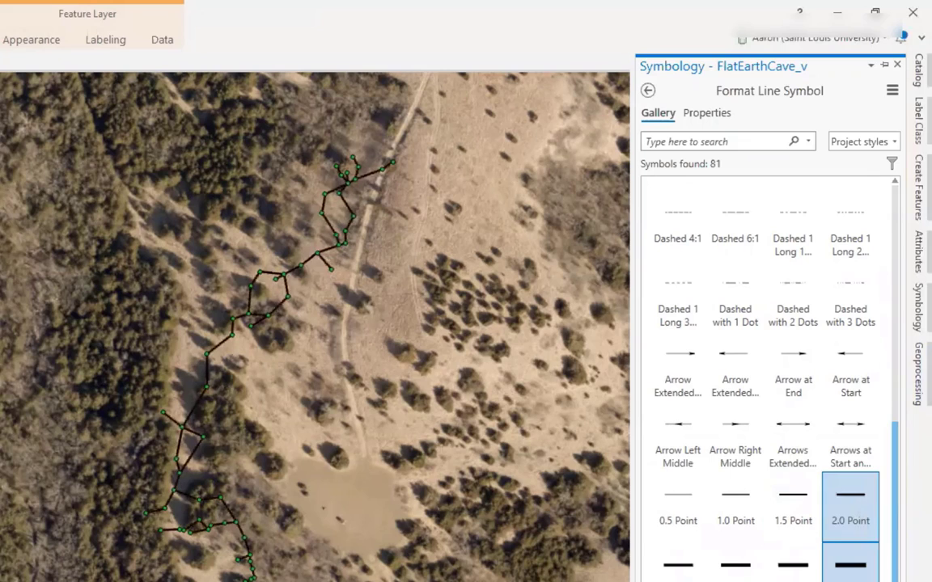
left_click(851, 562)
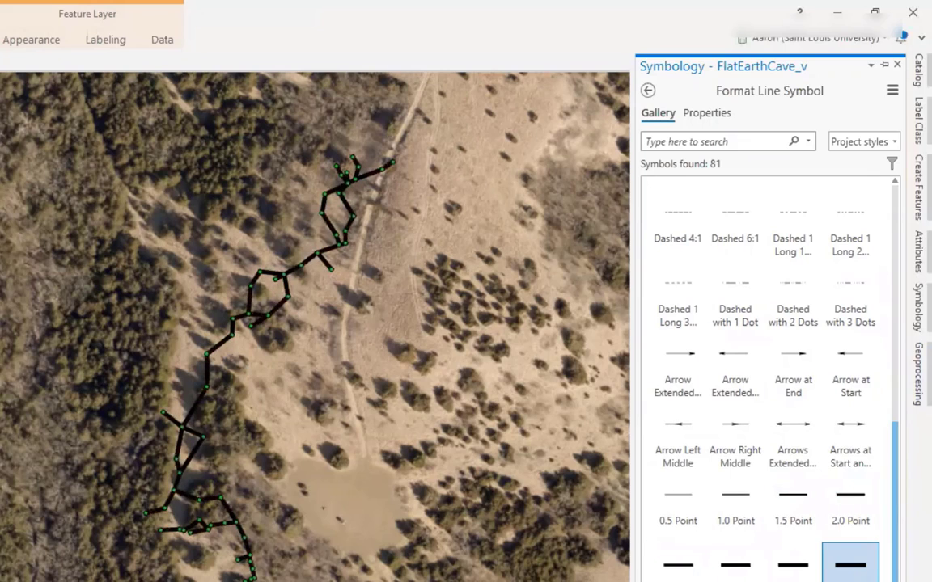
left_click(850, 445)
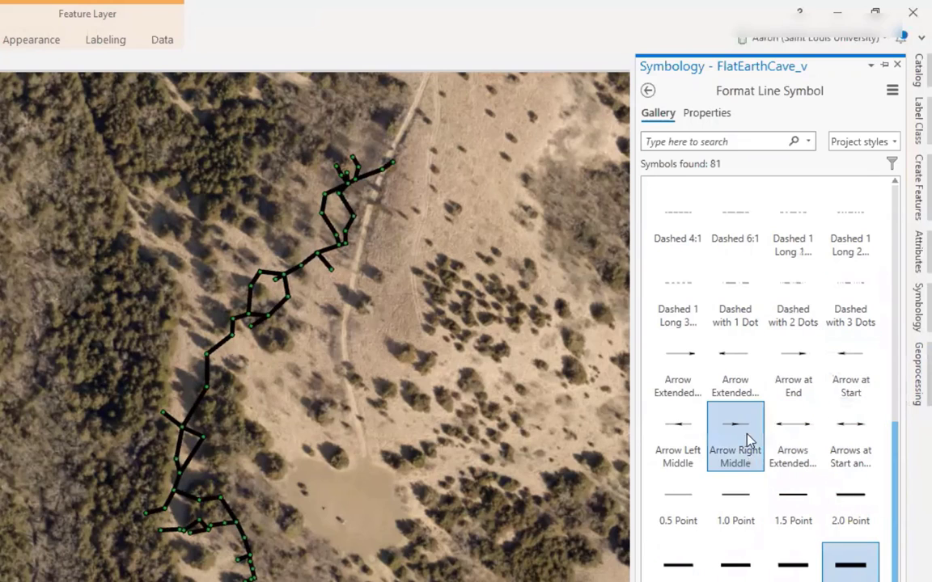
Set the FlatEarthCave_v line color to Solar Yellow and its width to 2 pt, and apply the changes
left_click(706, 118)
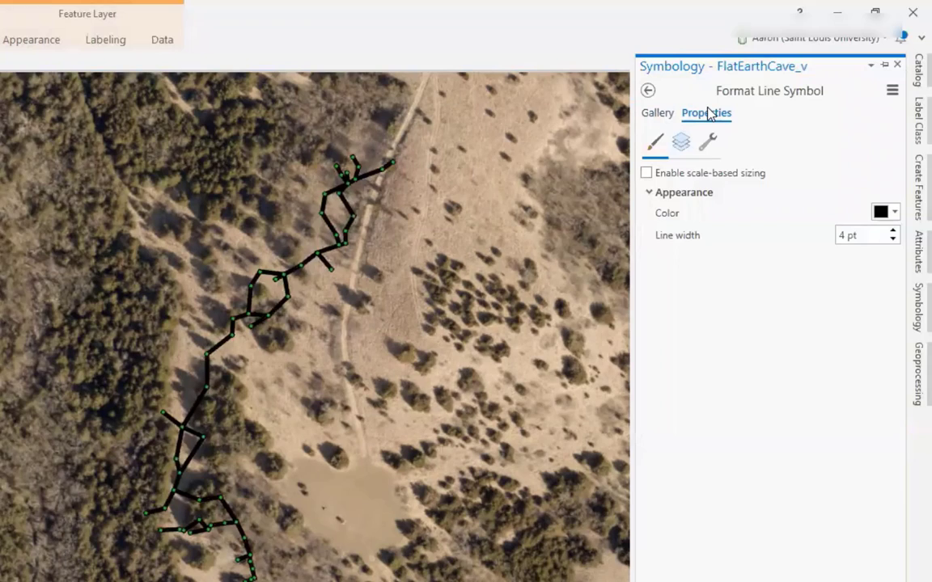
left_click(894, 213)
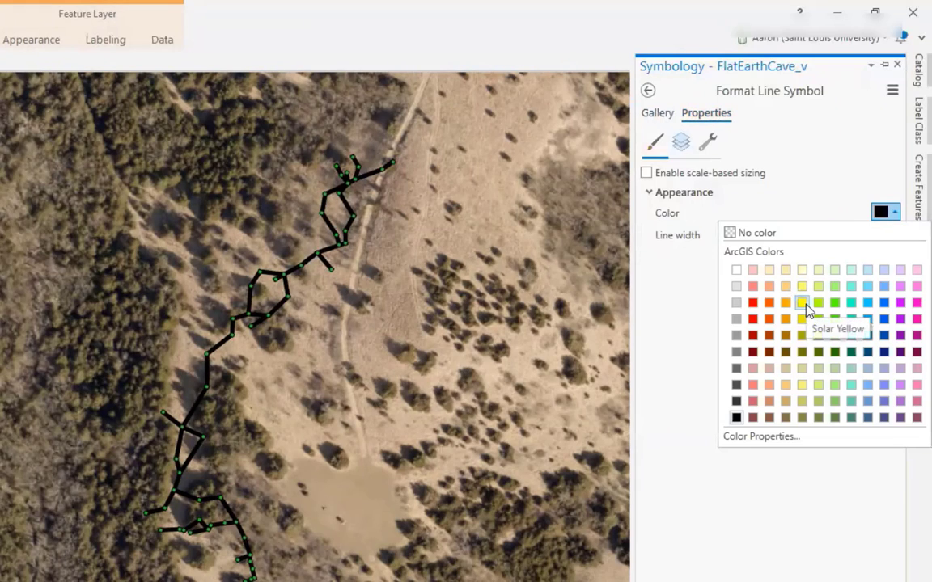
left_click(803, 304)
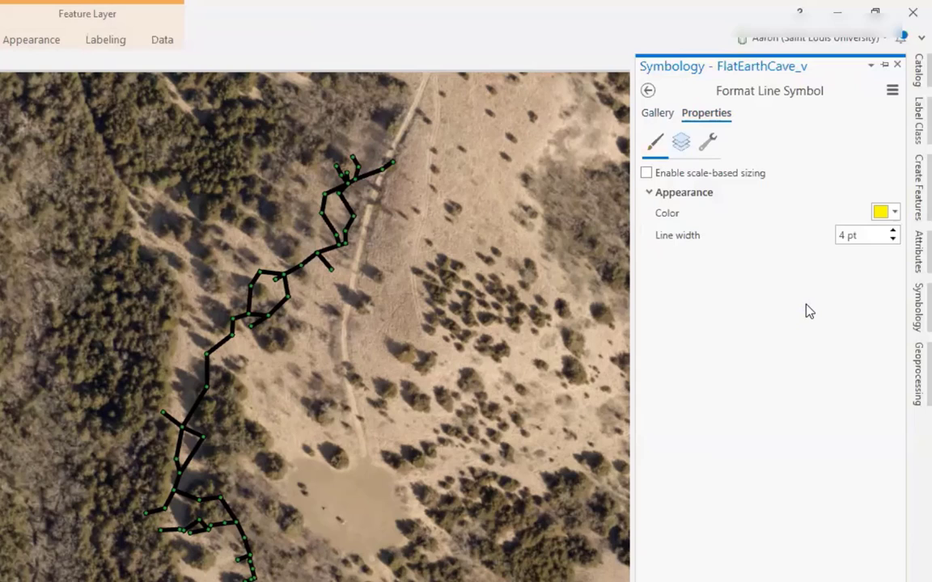
left_click(893, 240)
key("Return")
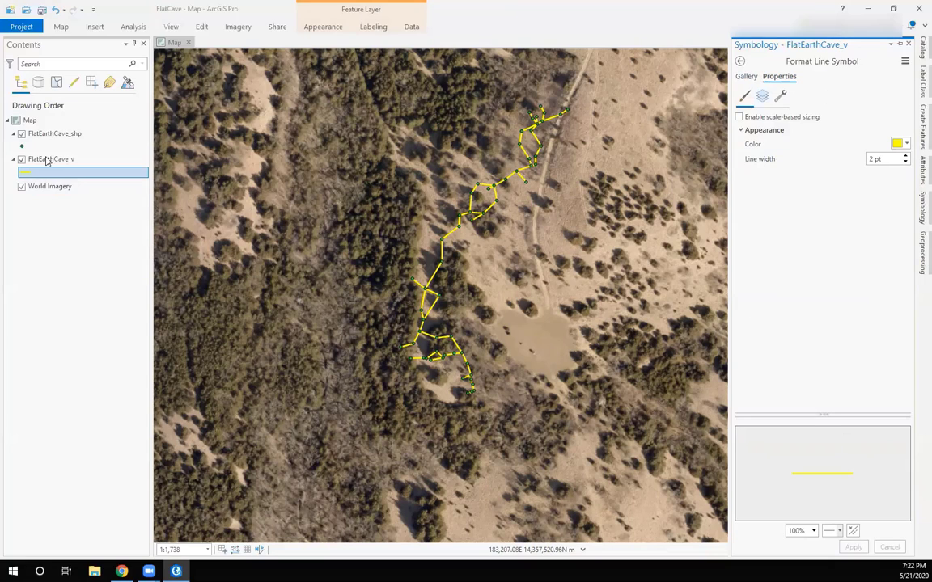
Format the FlatEarthCave_shp point symbol with a red color and a size of 5 pt, and apply it
left_click(23, 147)
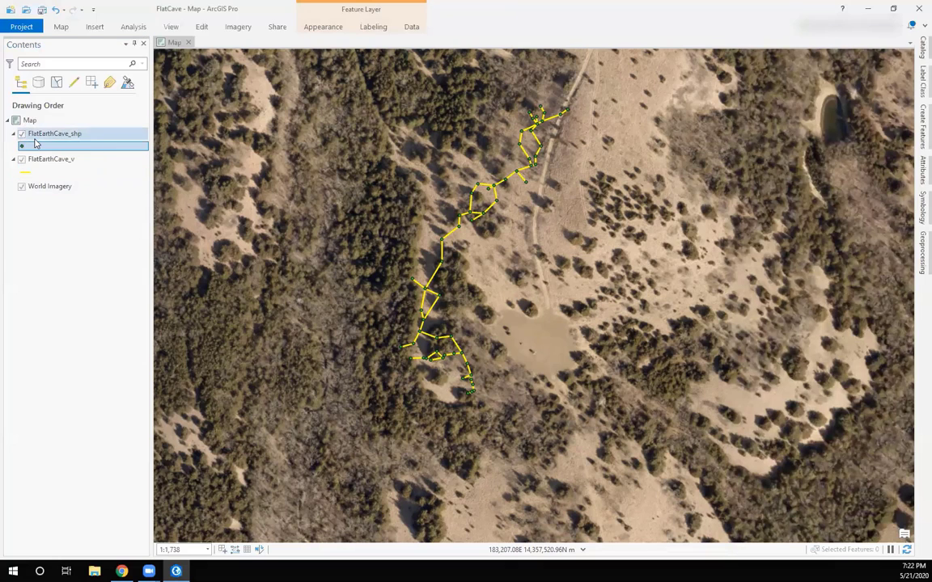
left_click(35, 143)
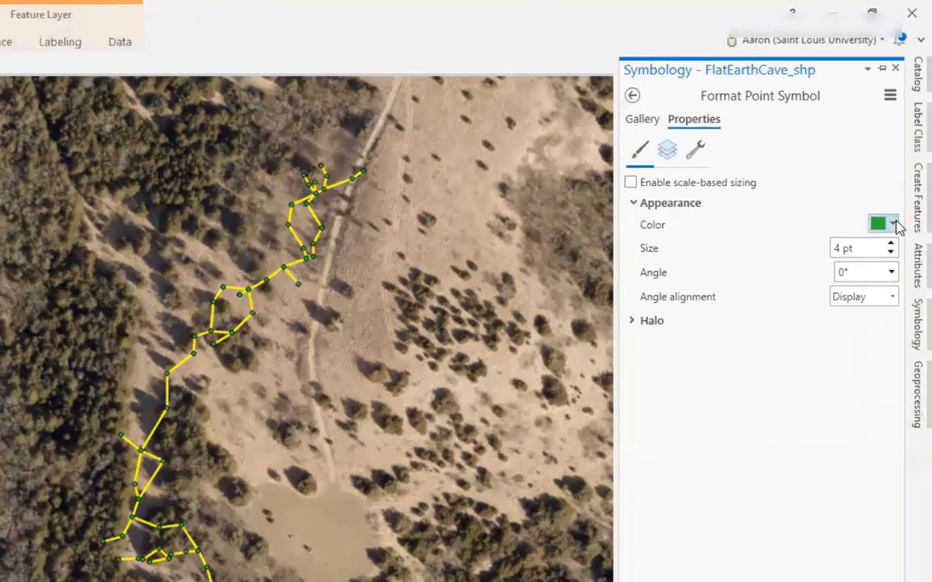
left_click(892, 224)
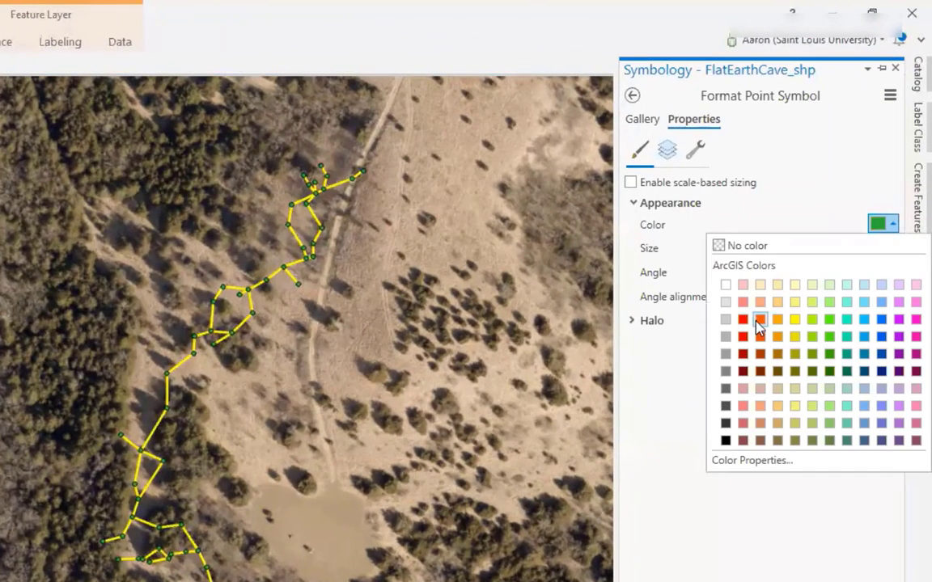
left_click(742, 319)
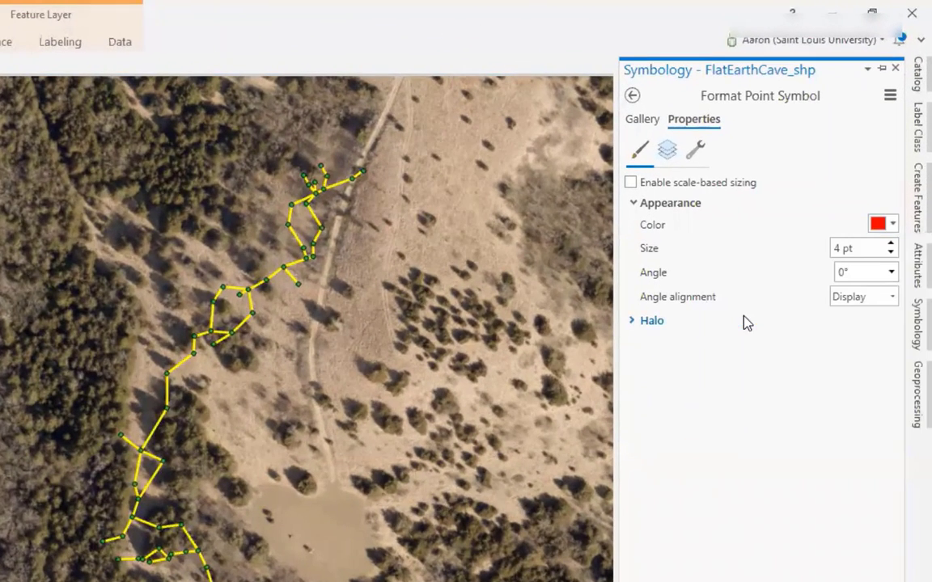
left_click(890, 243)
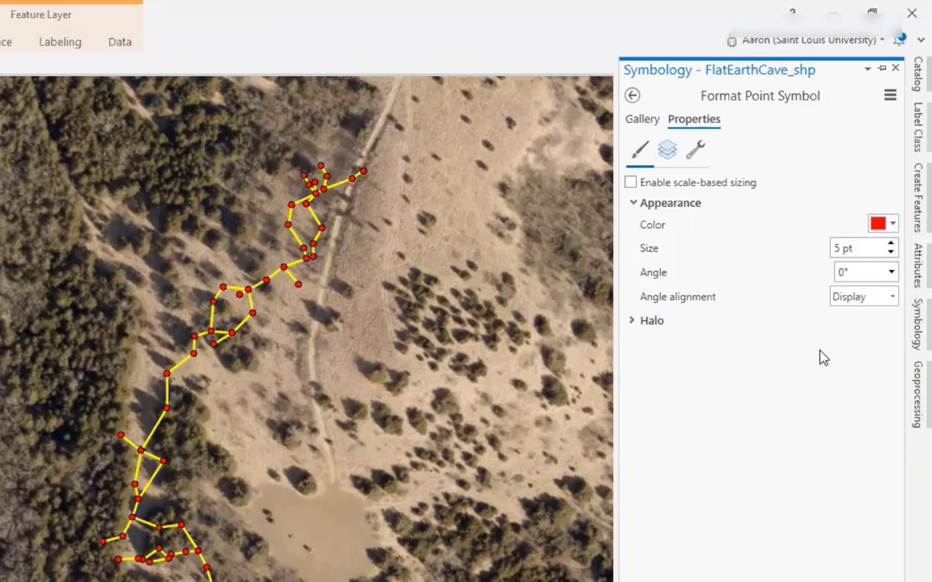
Change the FlatEarthCave_shp station symbol to Triangle 3, color it Cretan Blue and apply the change
left_click(646, 126)
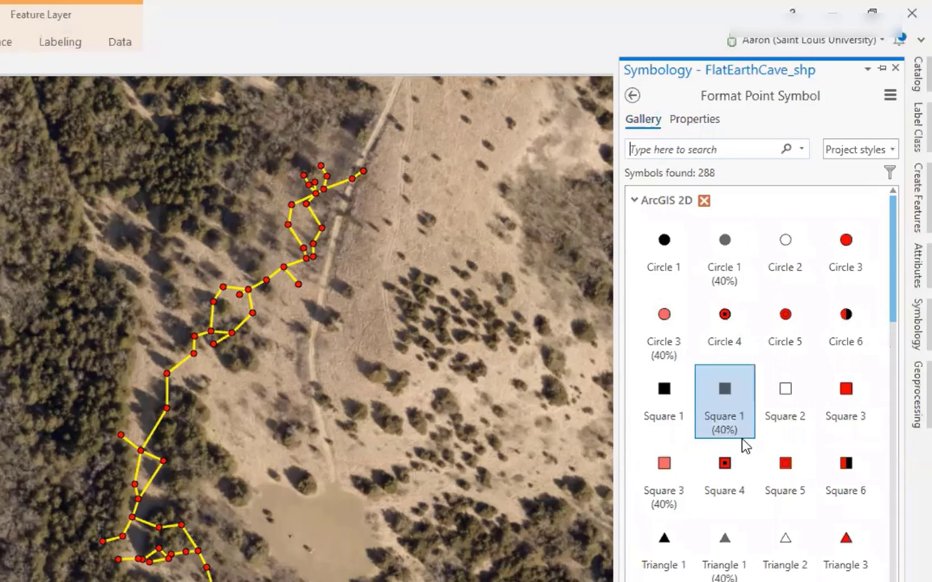
left_click(846, 543)
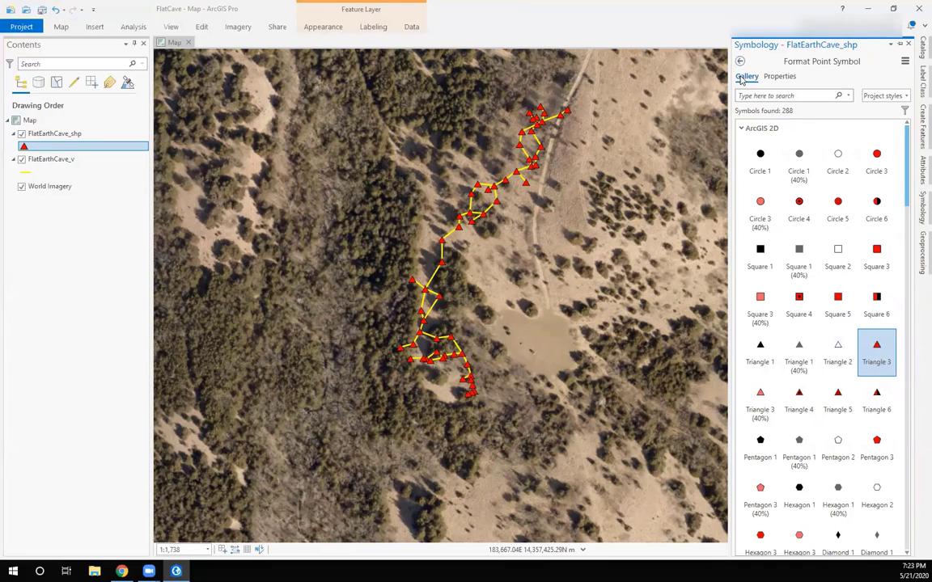
left_click(875, 344)
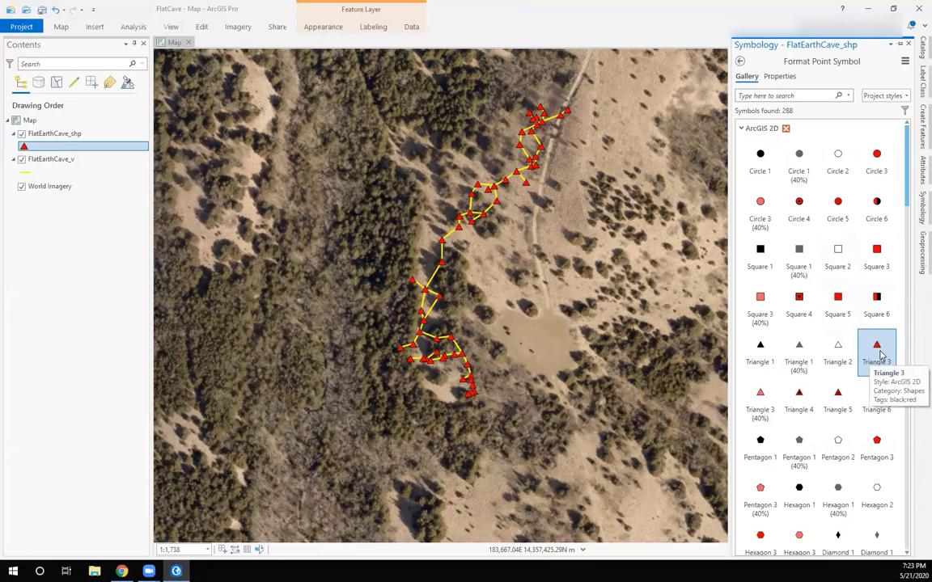
left_click(777, 76)
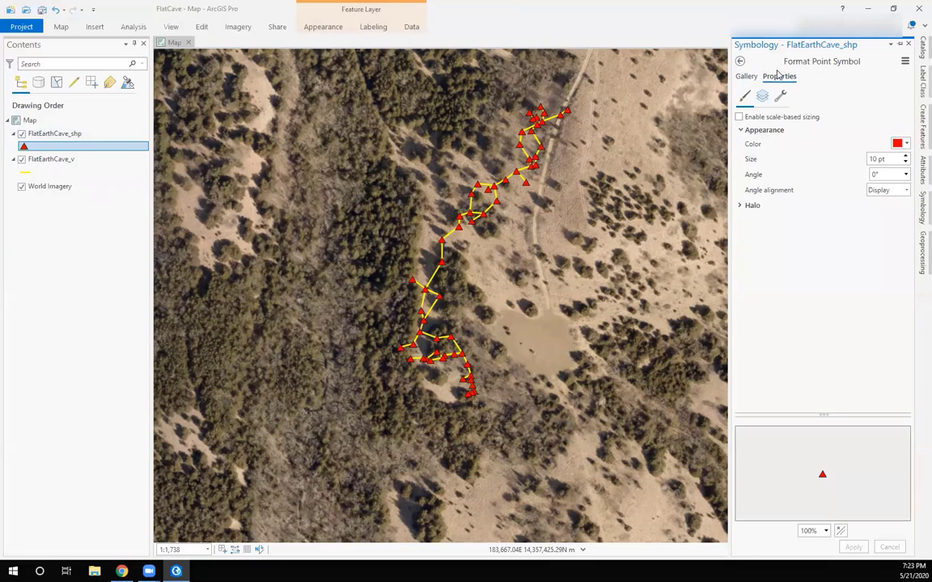
left_click(903, 143)
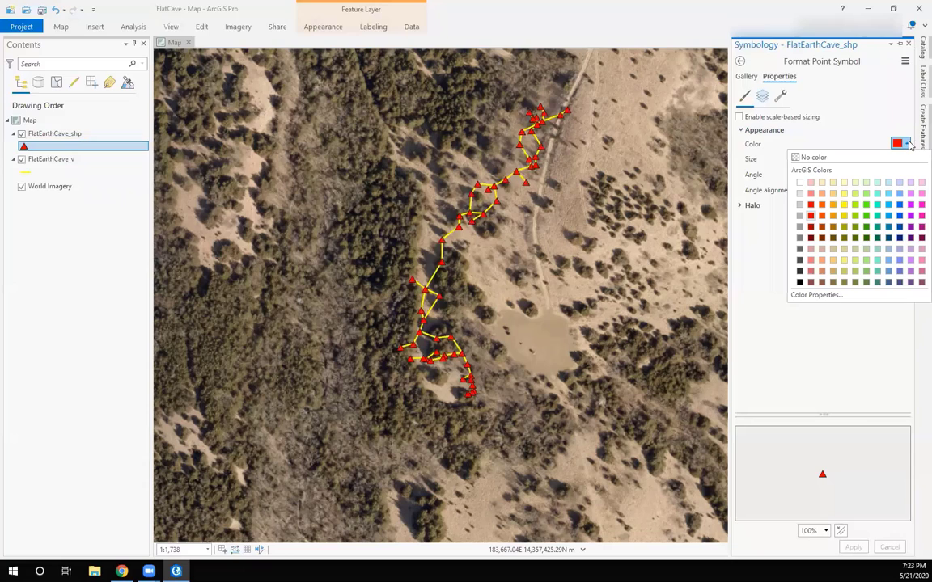
left_click(899, 205)
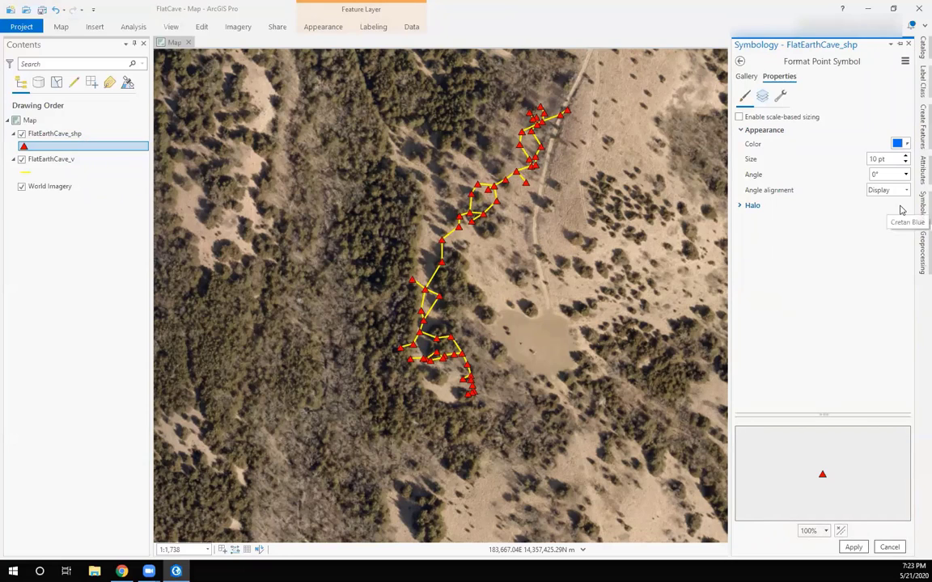
left_click(852, 548)
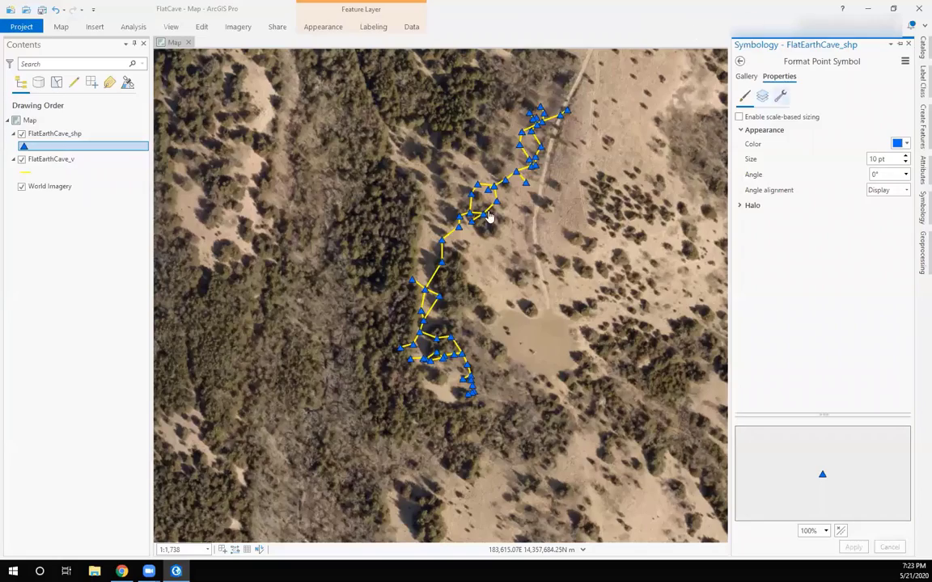
Turn on labels for the survey stations in the FlatEarthCave_shp layer
scroll(527, 229, "down", 3)
scroll(601, 242, "down", 5)
scroll(601, 241, "up", 4)
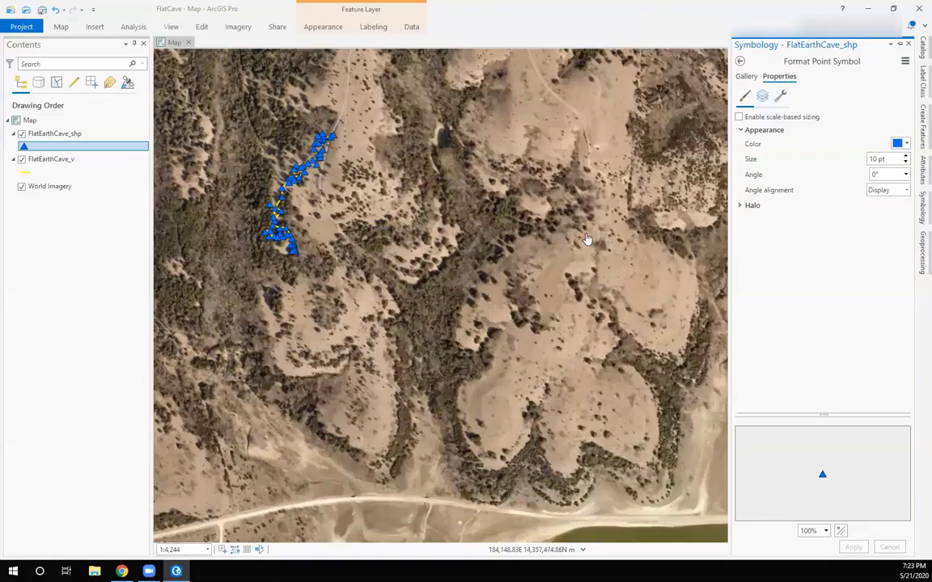
left_click(419, 267)
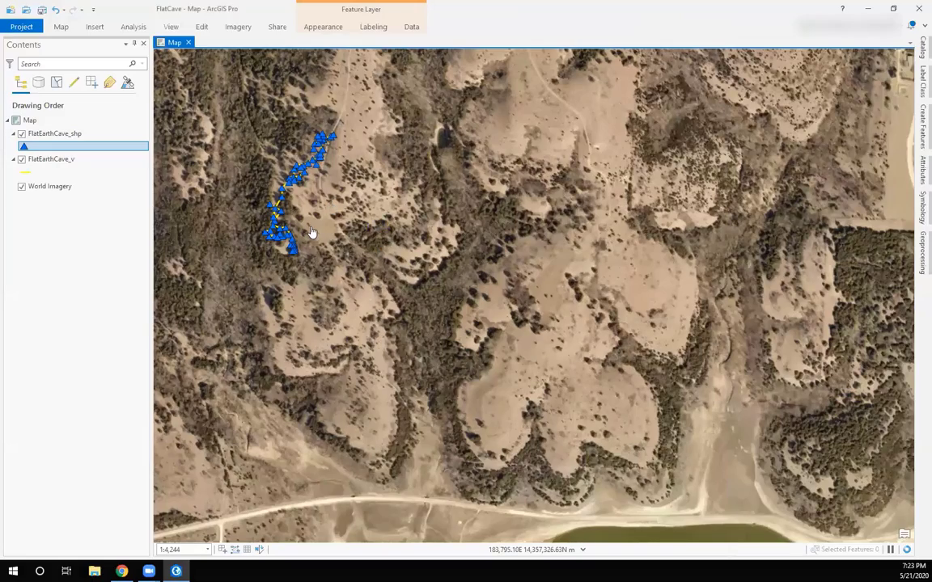
left_click_drag(282, 209, 520, 361)
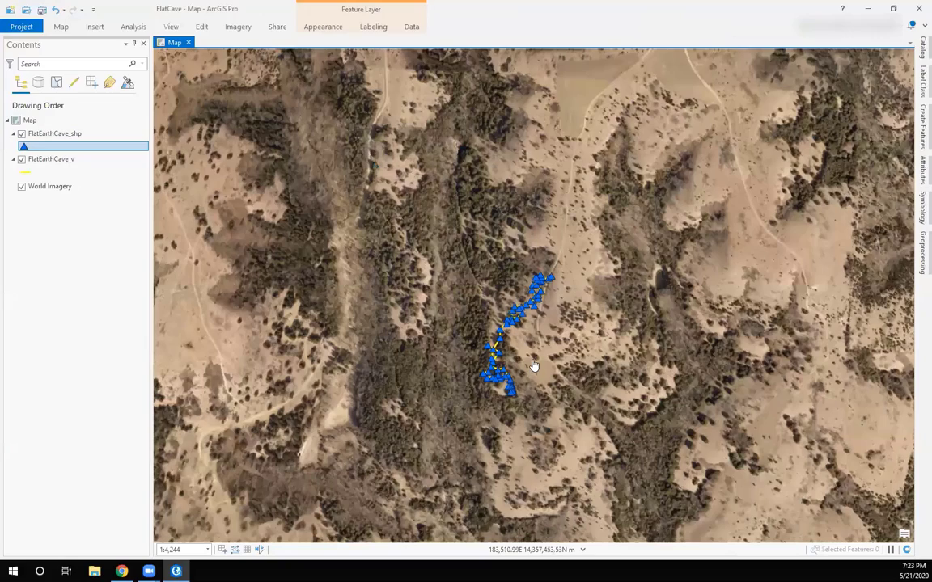
scroll(539, 349, "up", 2)
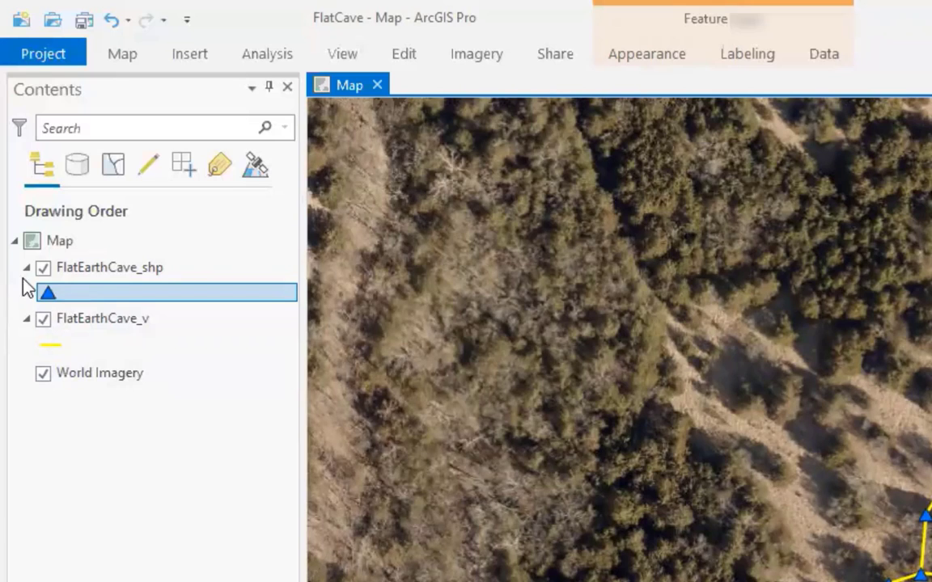
left_click(102, 268)
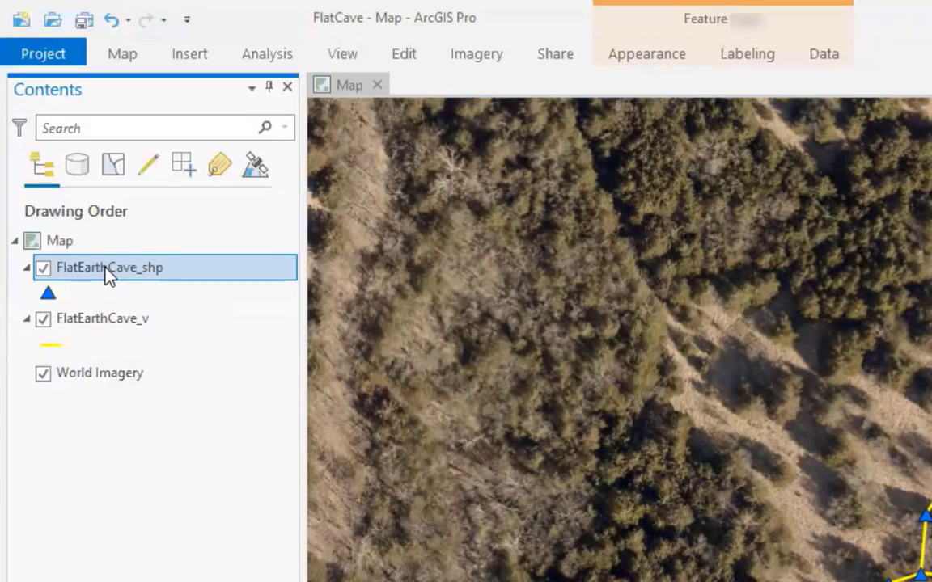
right_click(100, 275)
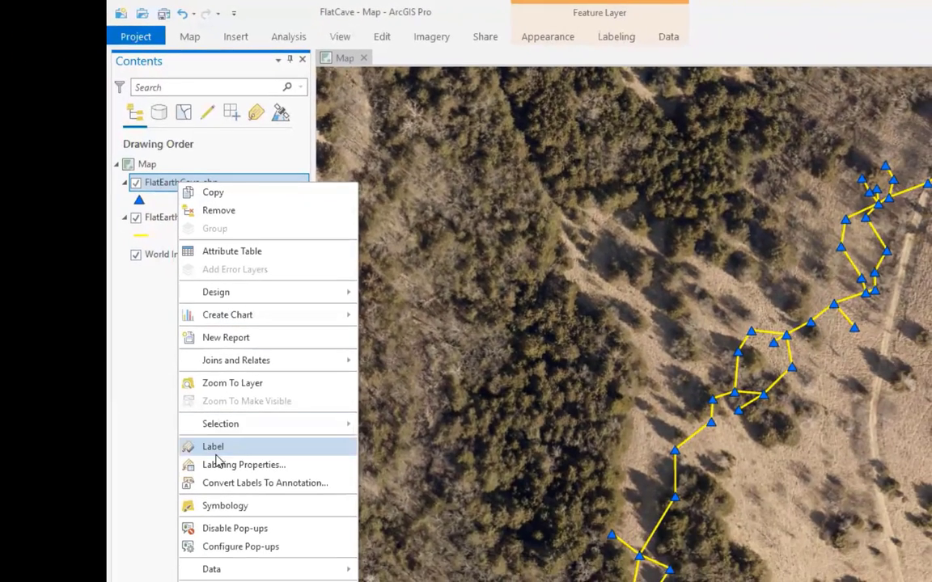
left_click(211, 448)
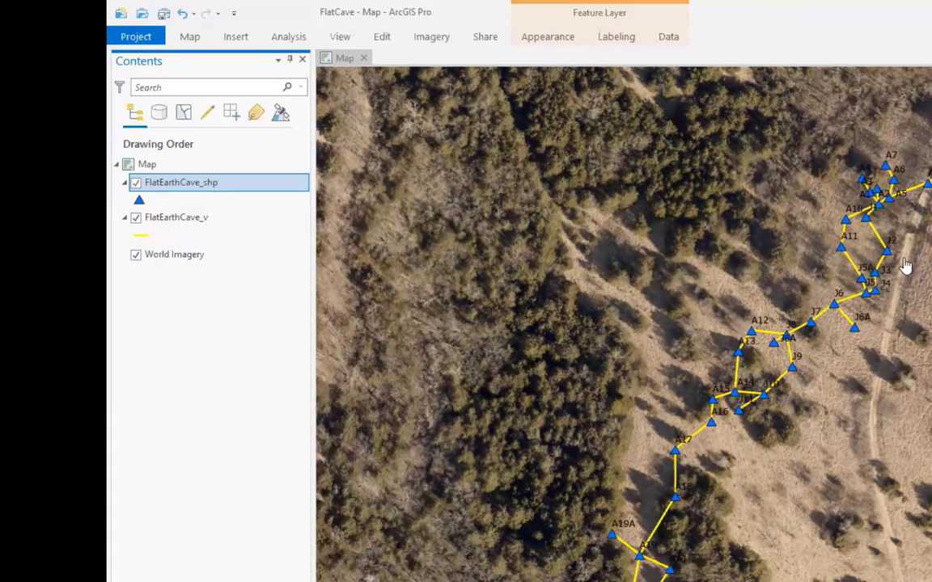
Open the labeling properties of FlatEarthCave_shp and examine the $feature.NAME expression and the fields available for labels
right_click(168, 187)
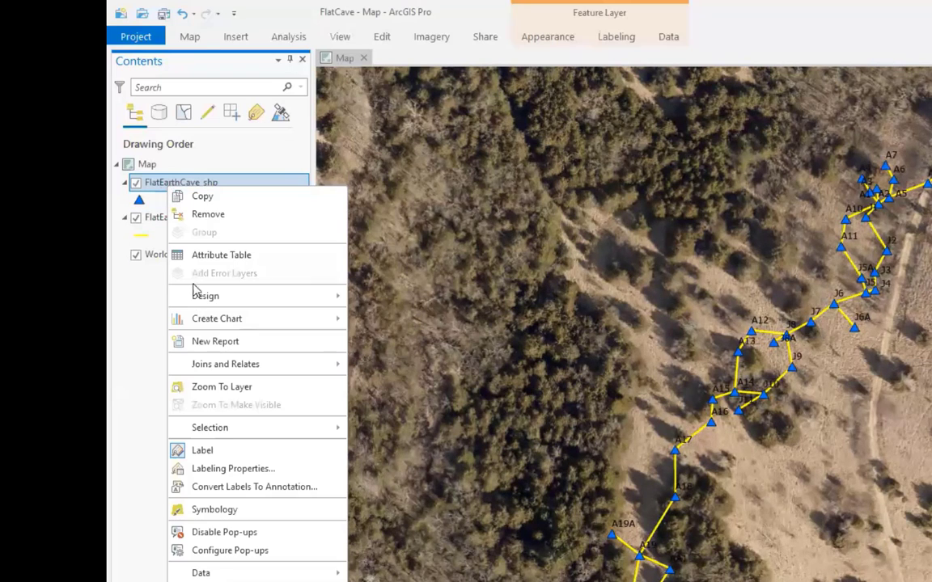
left_click(233, 470)
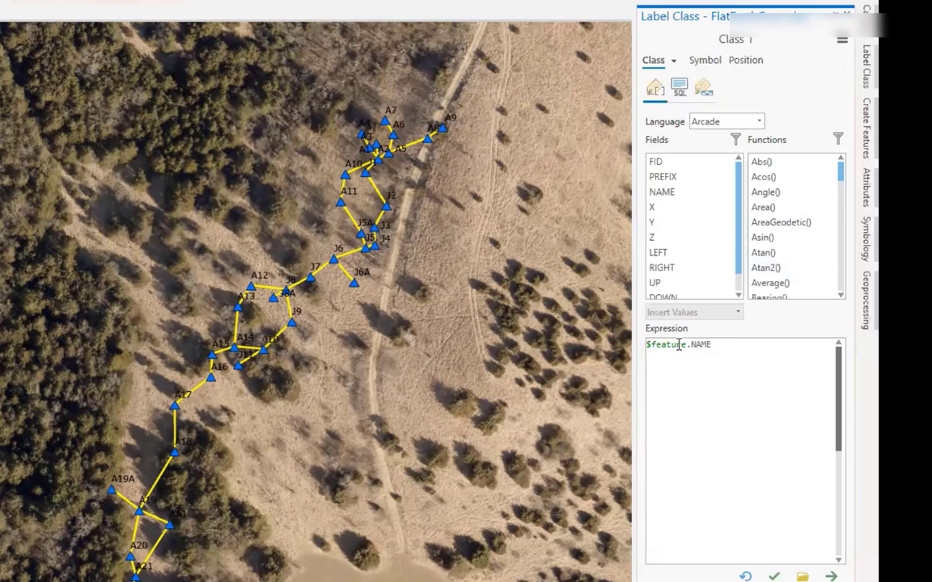
left_click_drag(709, 345, 644, 344)
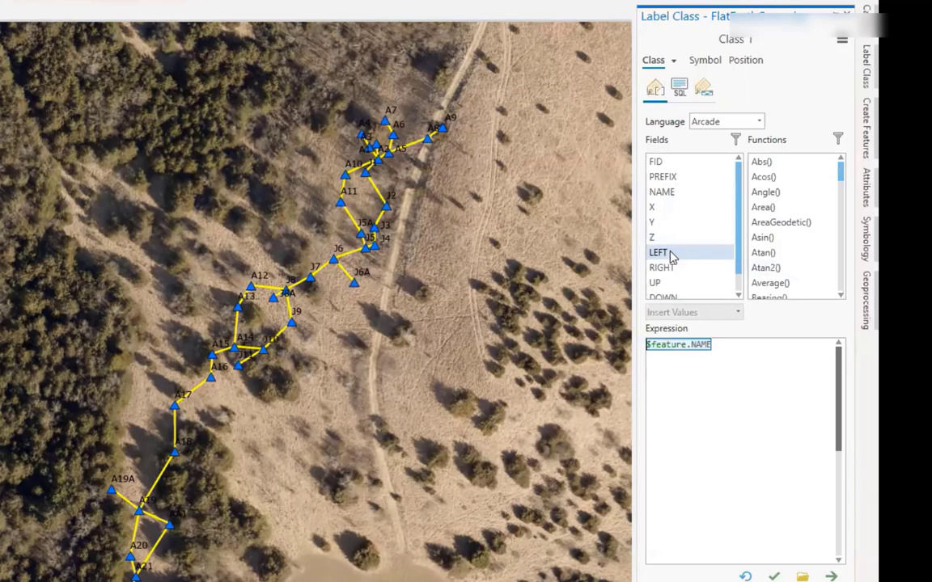
scroll(671, 254, "down", 1)
scroll(673, 253, "up", 1)
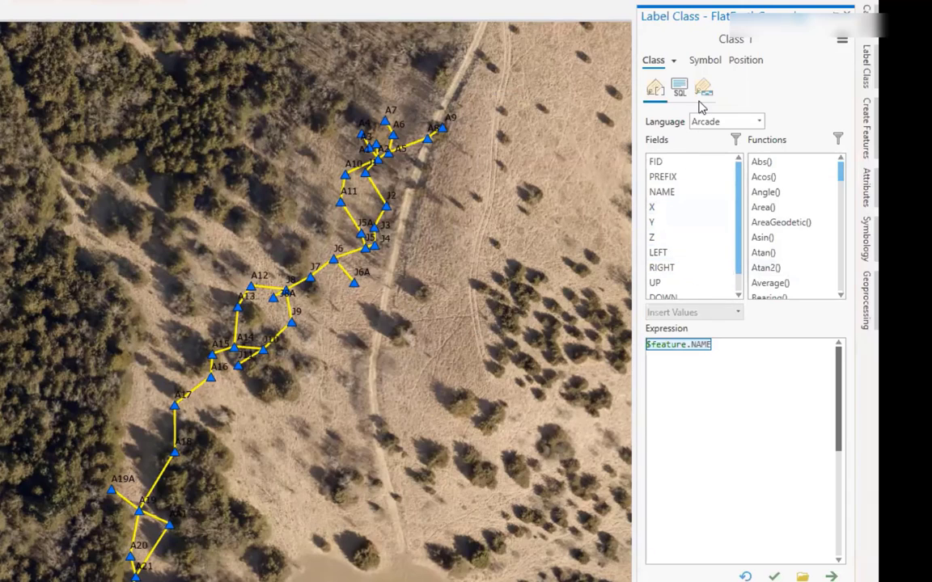
Open the text symbol appearance settings for the station labels and set the label color to white
left_click(706, 62)
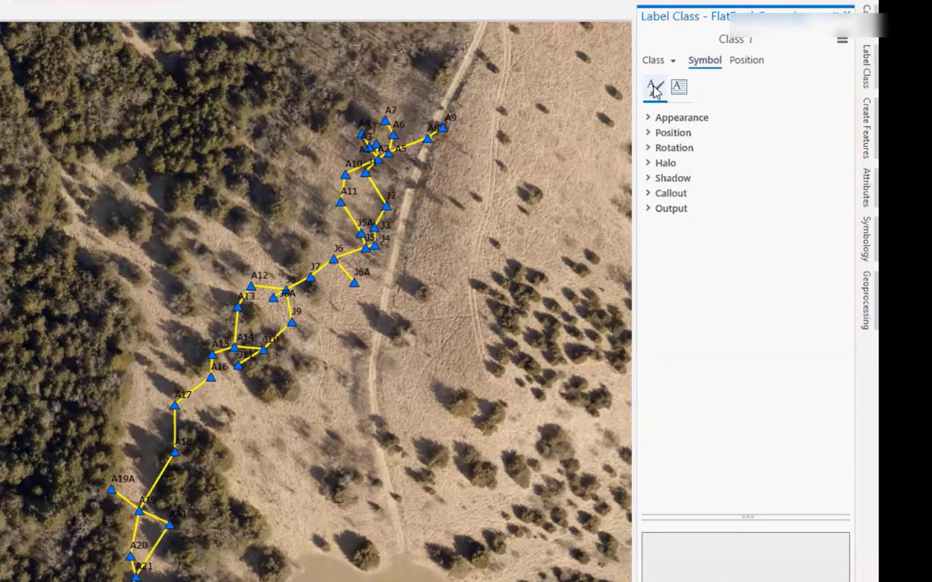
left_click(652, 119)
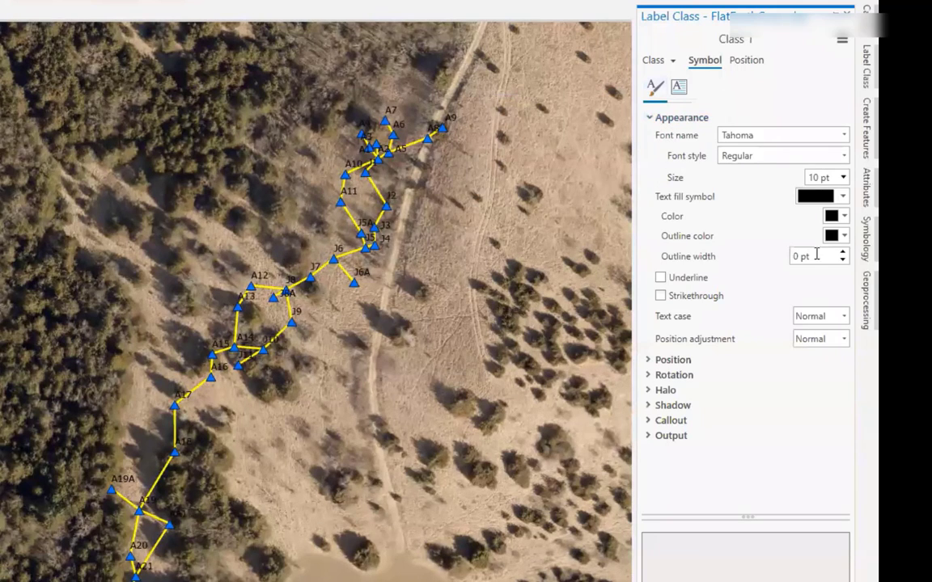
left_click(845, 217)
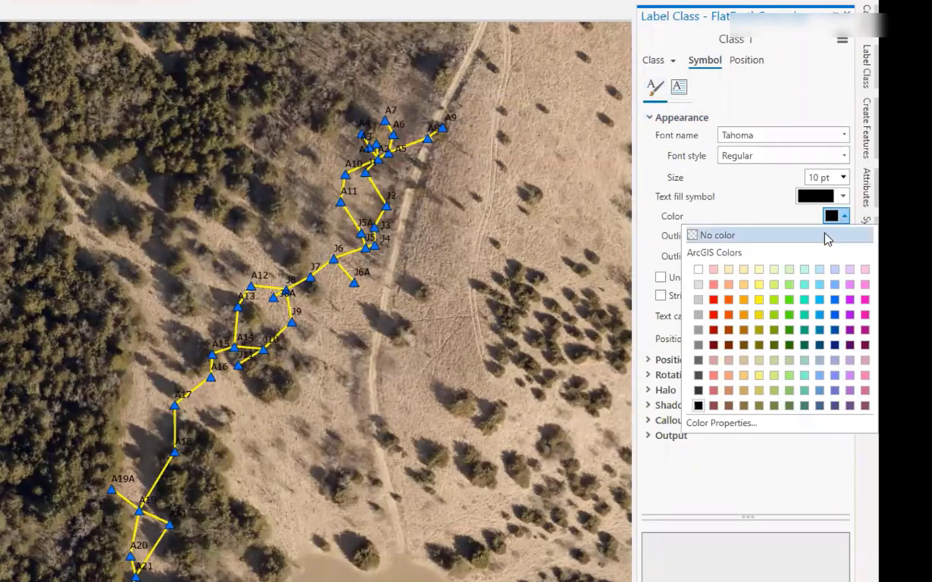
left_click(827, 237)
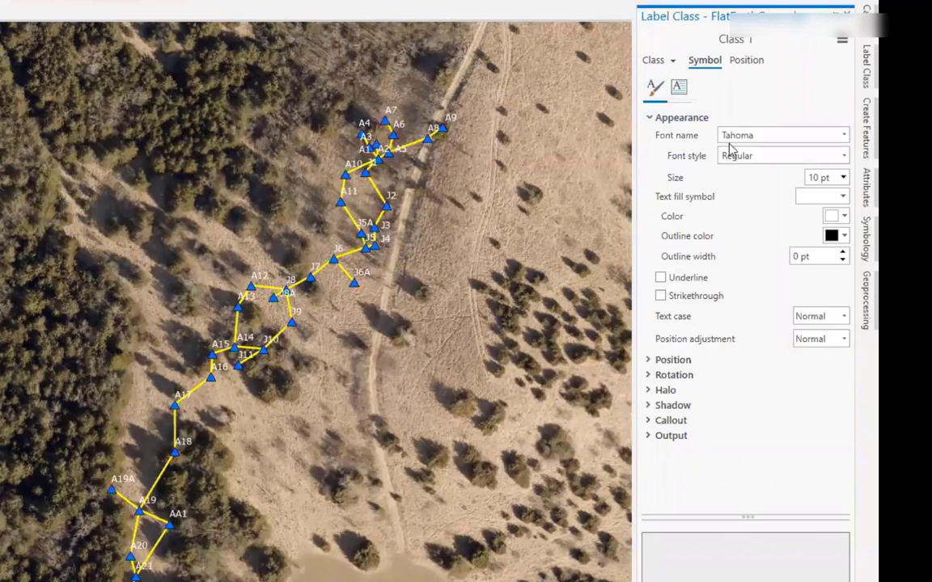
Change the station labels' font to Calibri and set the text size to 12 pt
left_click(843, 136)
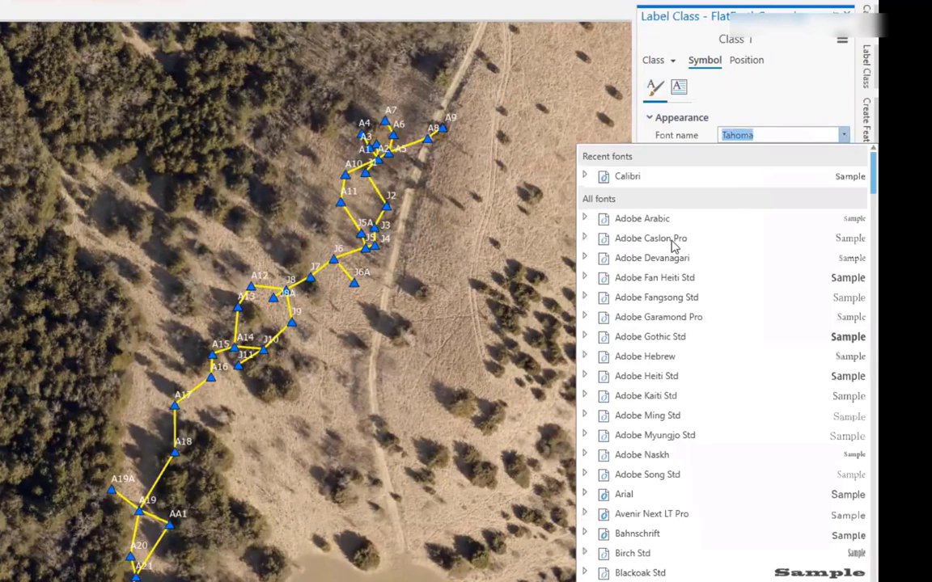
scroll(647, 364, "up", 15)
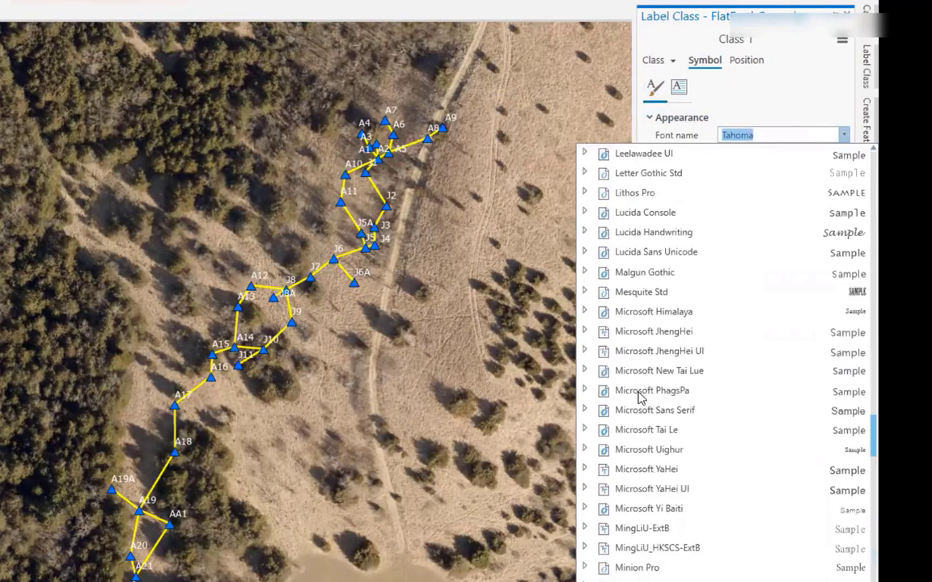
scroll(638, 396, "up", 20)
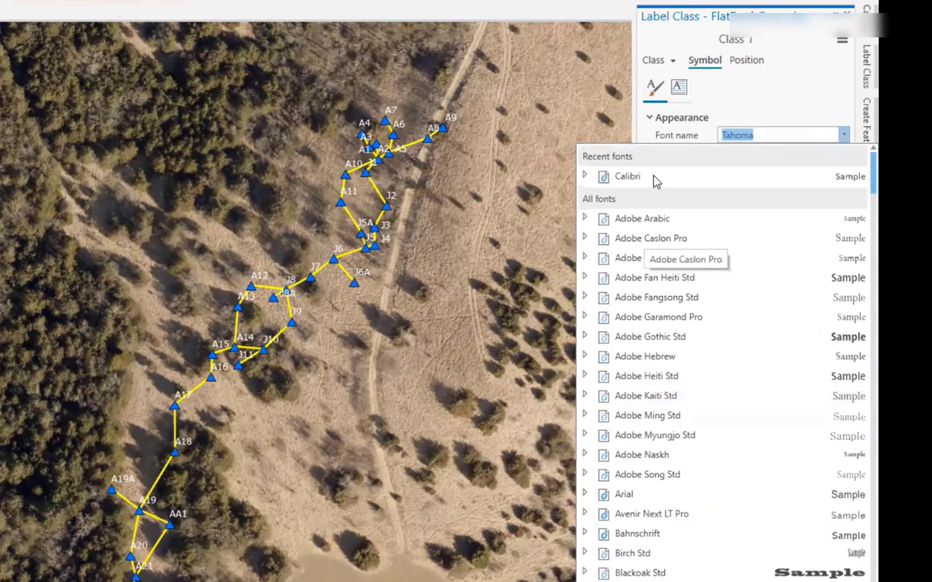
left_click(642, 177)
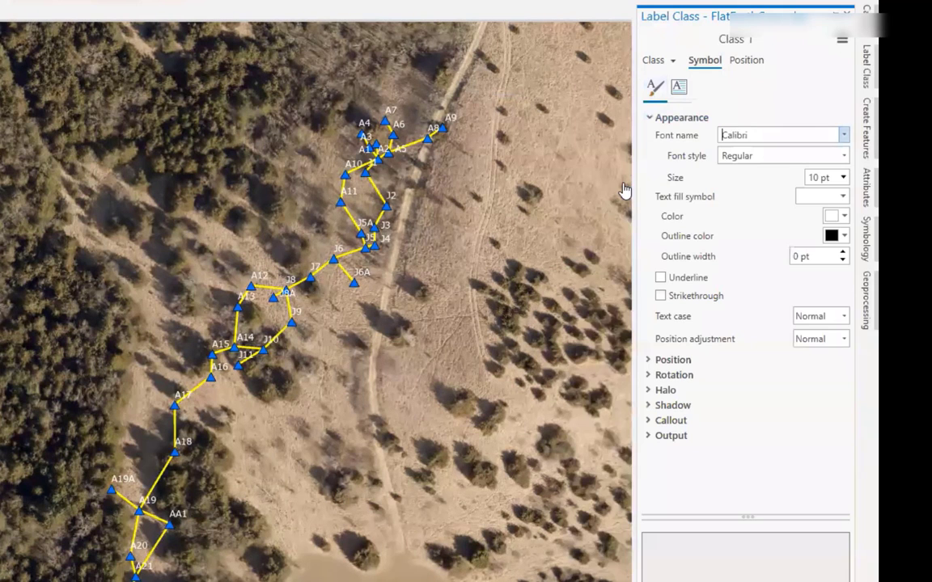
left_click(842, 177)
left_click(823, 290)
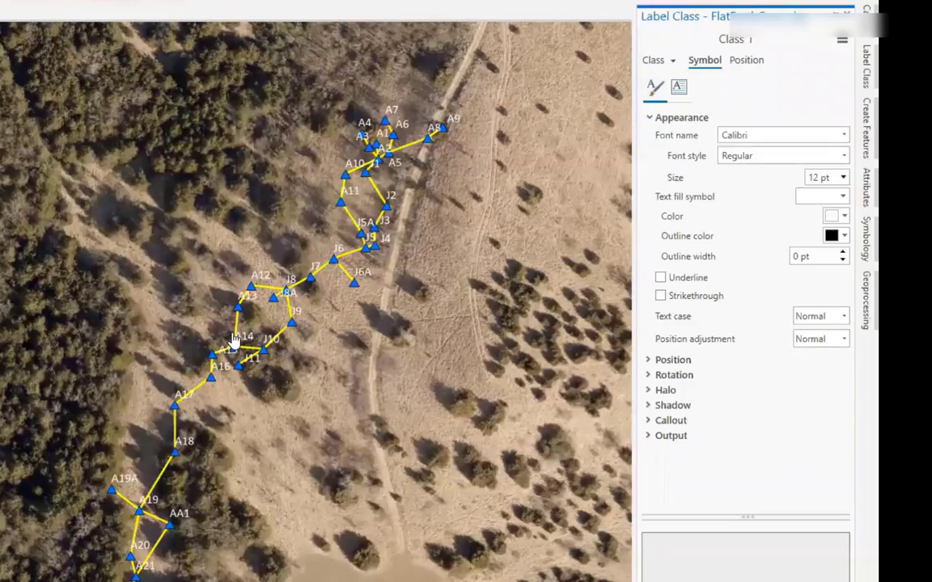
left_click(208, 304)
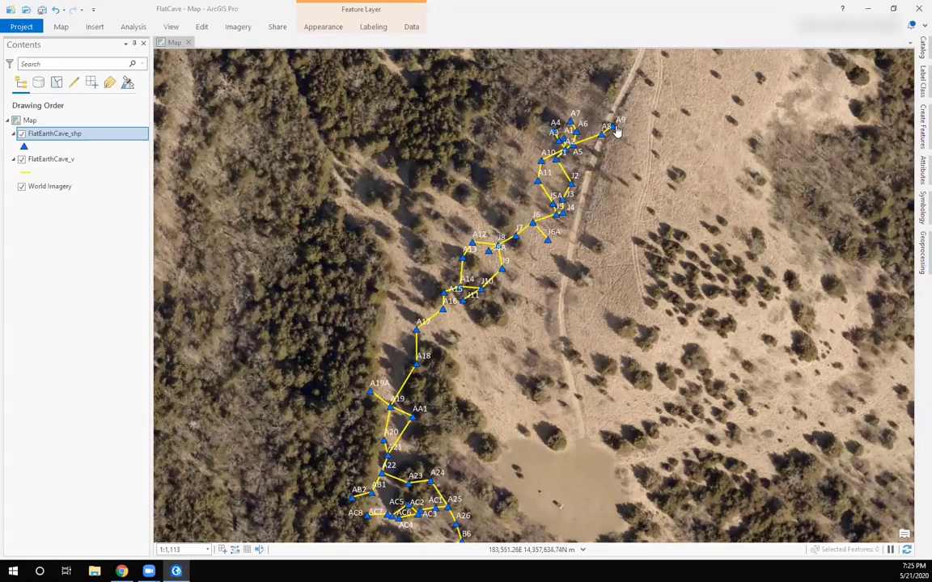
Inspect the attributes of station A9 beside the dirt road, including its Z value, and close its pop-up
left_click_drag(643, 130, 497, 330)
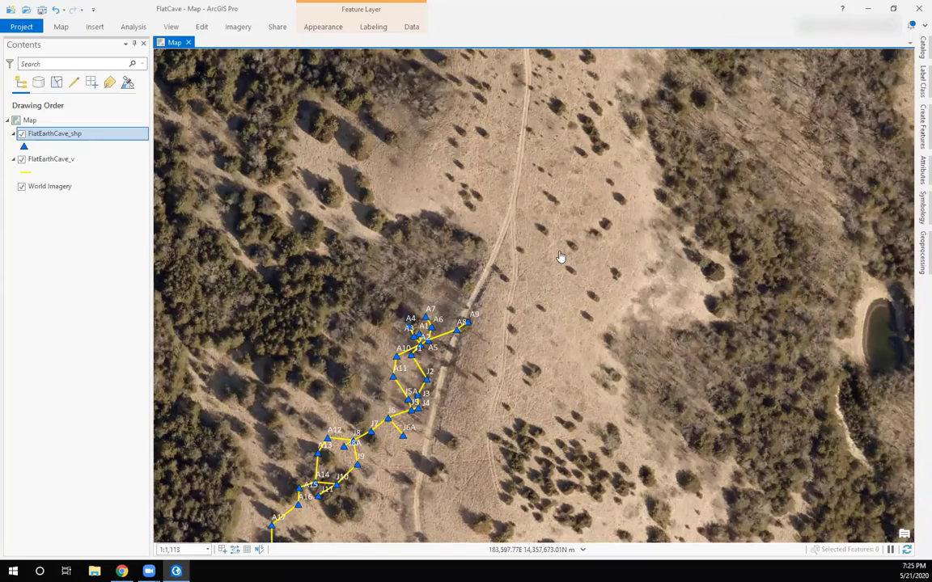
scroll(560, 257, "down", 2)
scroll(502, 348, "down", 3)
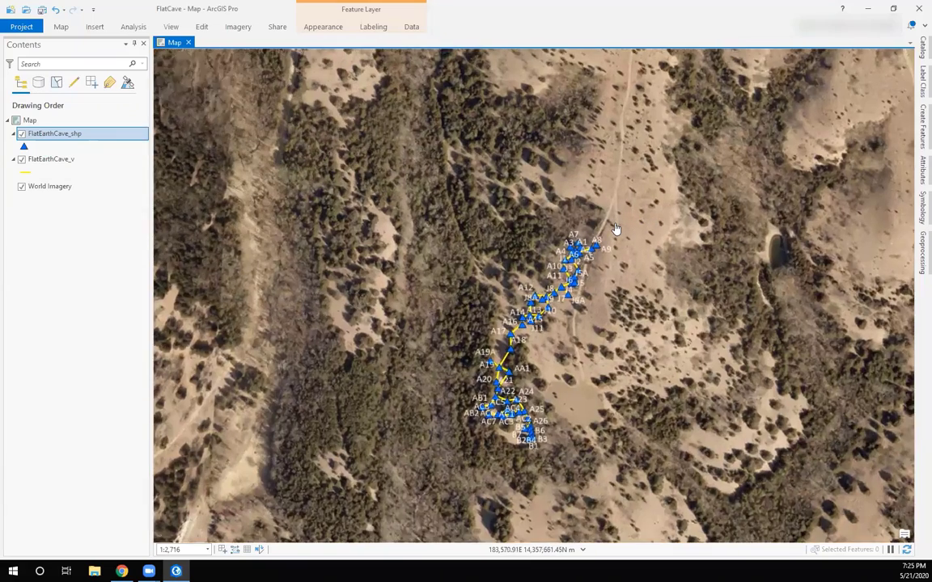
scroll(615, 229, "up", 5)
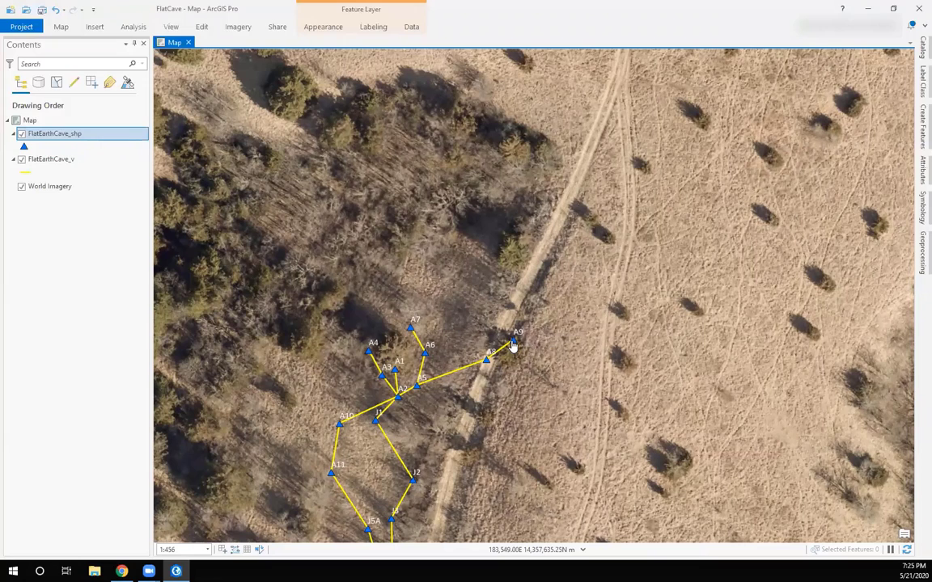
left_click(512, 342)
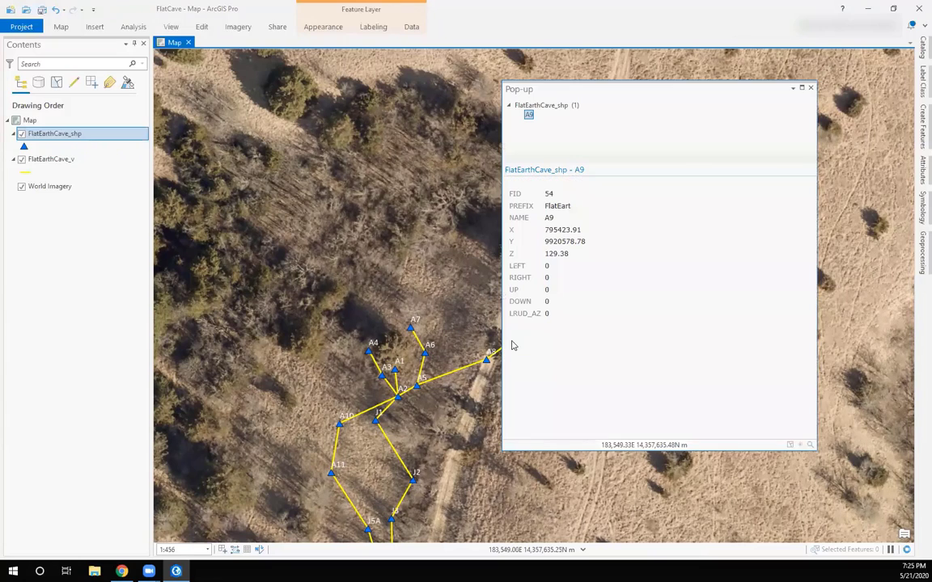
left_click_drag(569, 254, 543, 254)
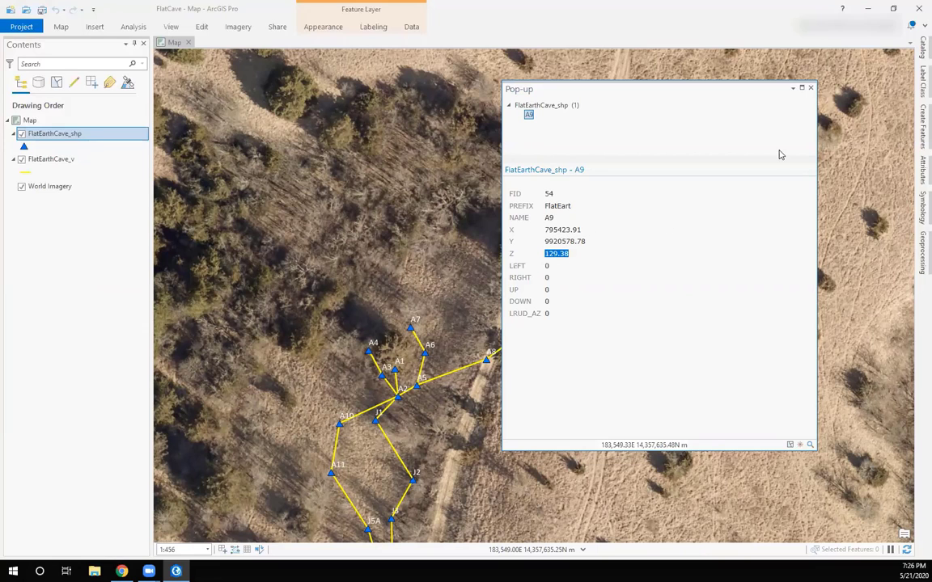
left_click(811, 88)
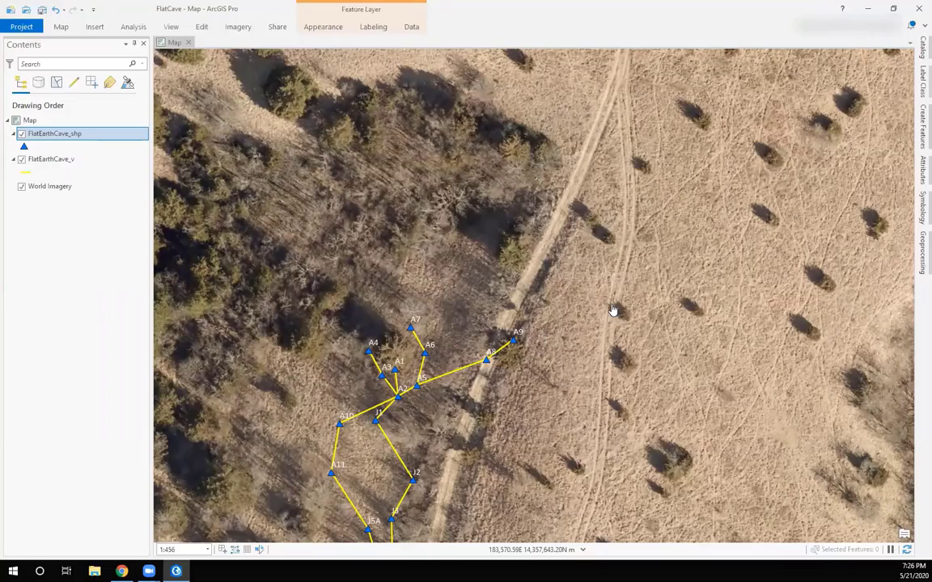
left_click_drag(411, 392, 502, 245)
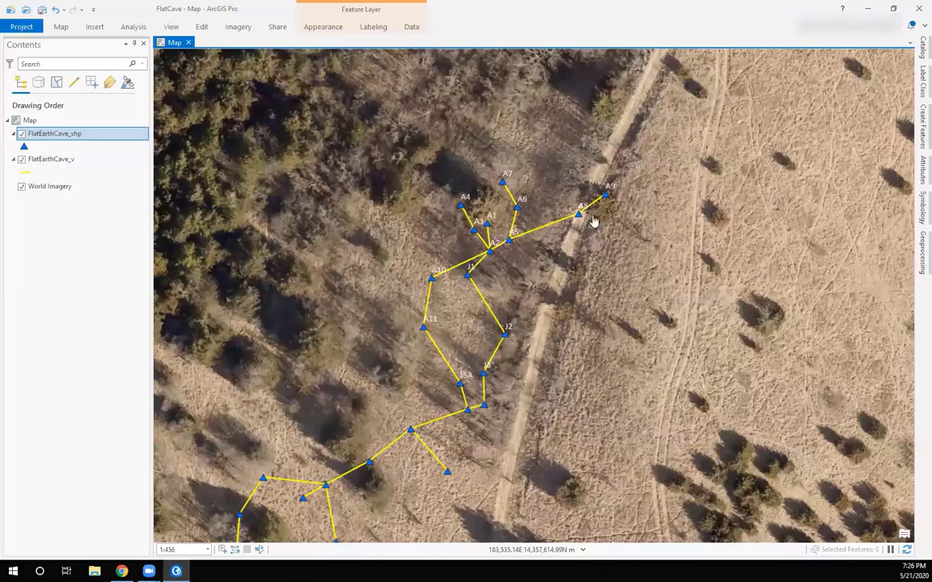
left_click_drag(593, 221, 646, 141)
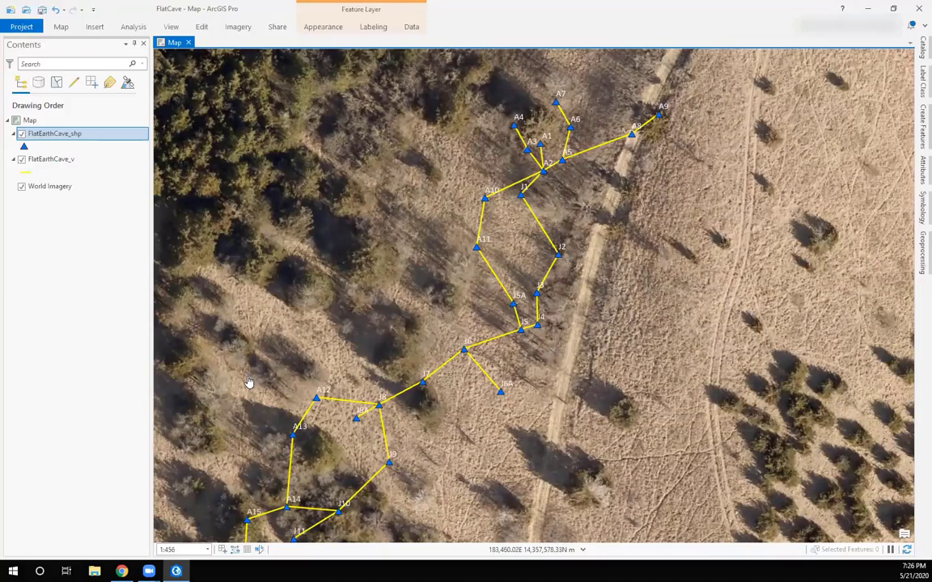
scroll(250, 382, "down", 4)
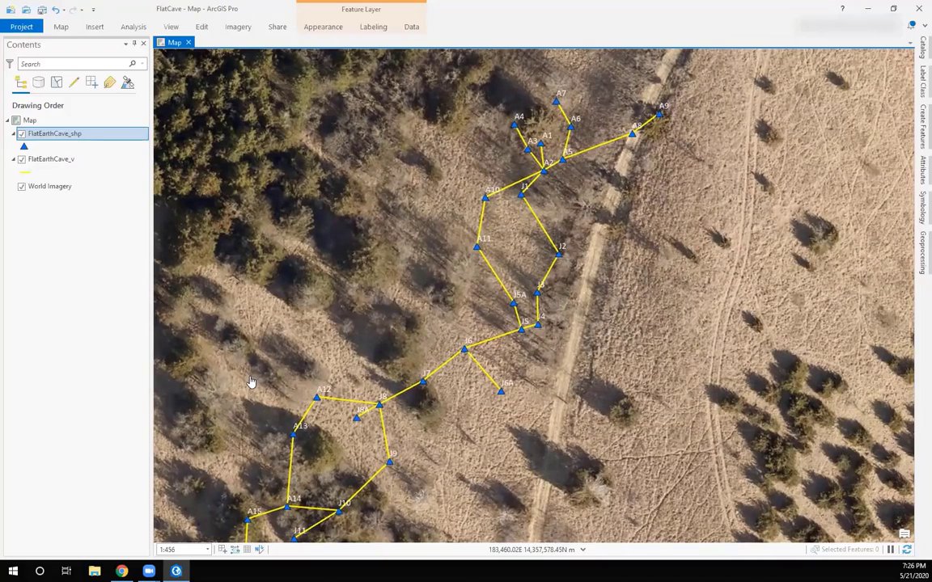
scroll(298, 447, "up", 2)
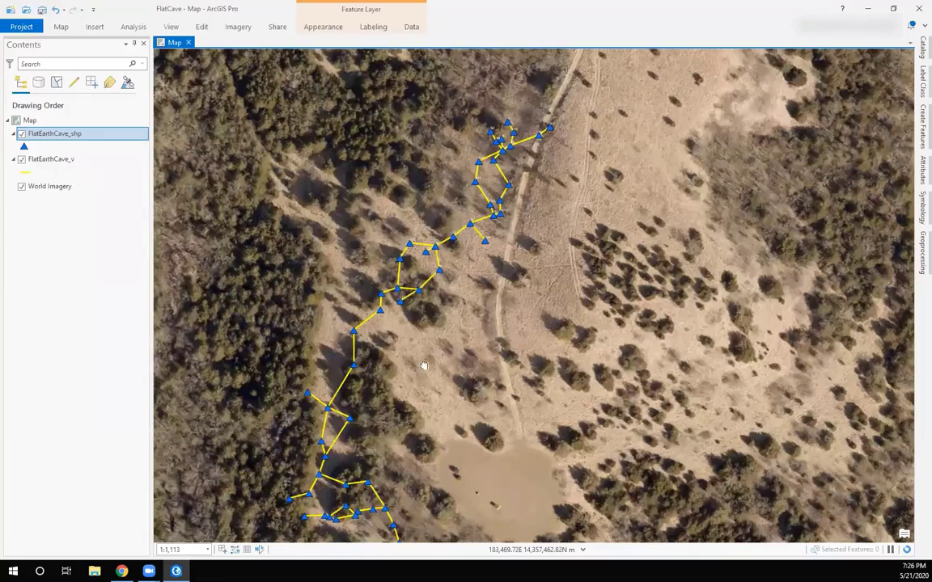
key("Down")
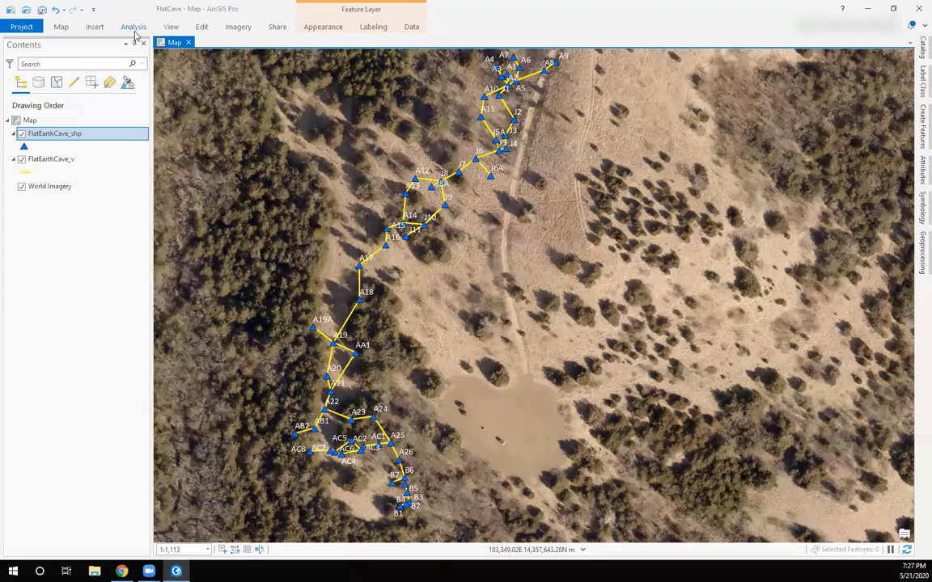
left_click(62, 27)
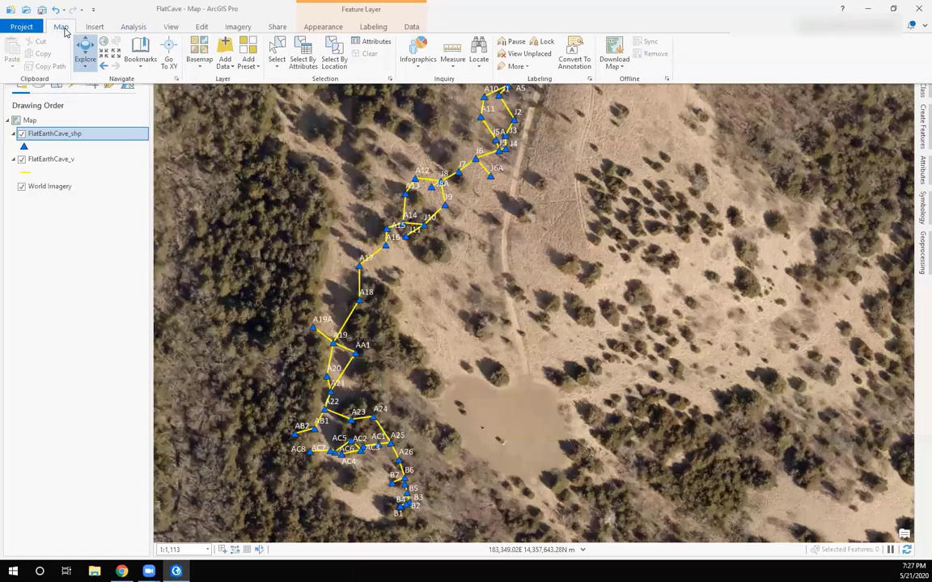
left_click(199, 53)
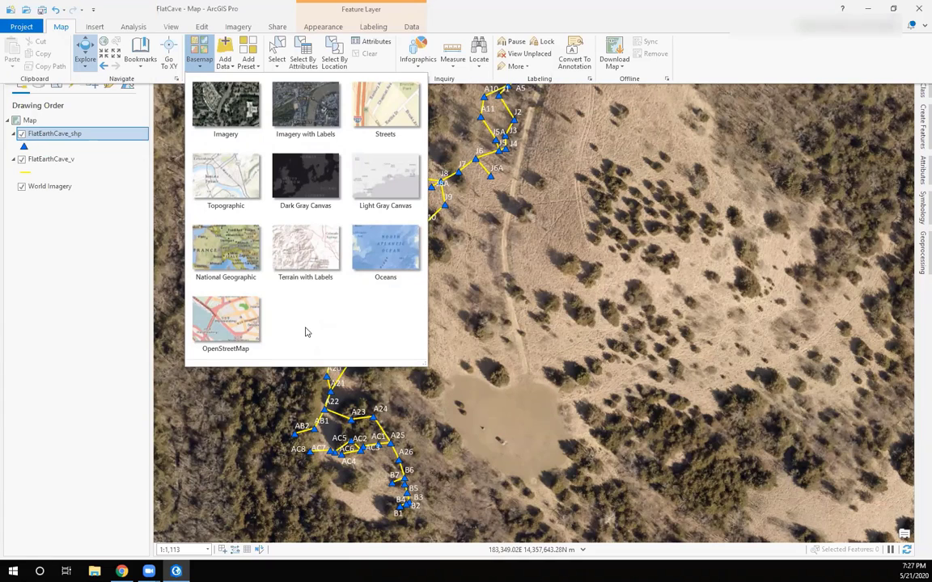
left_click(226, 66)
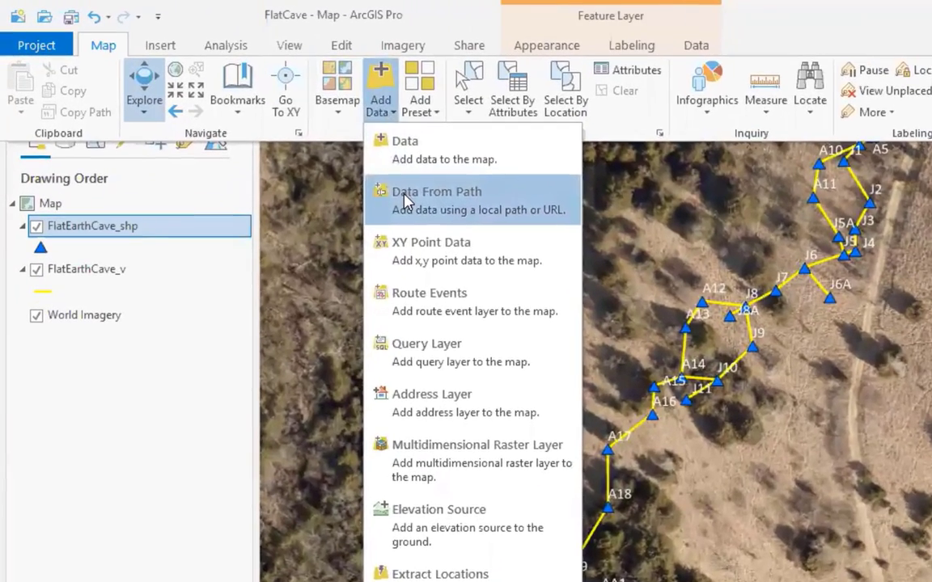
left_click(405, 195)
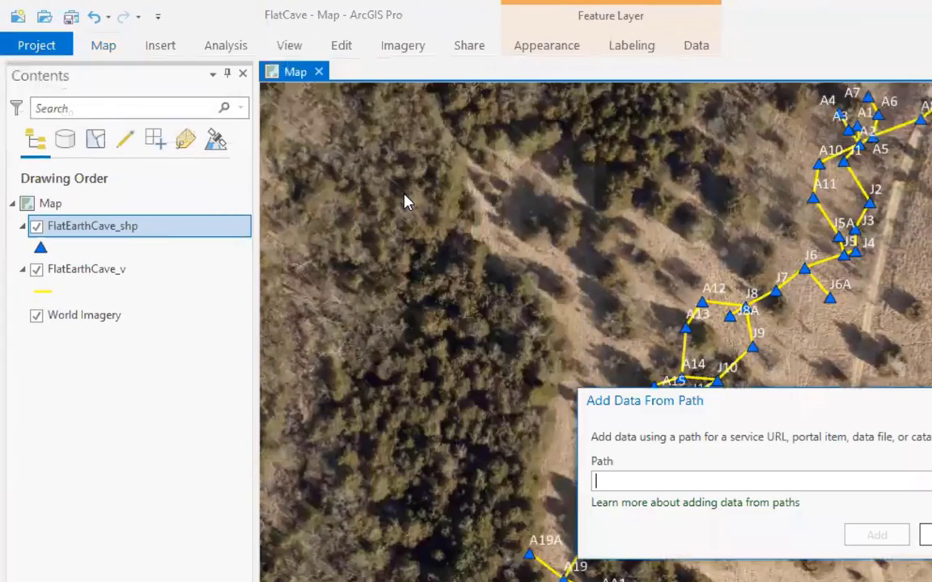
key("Escape")
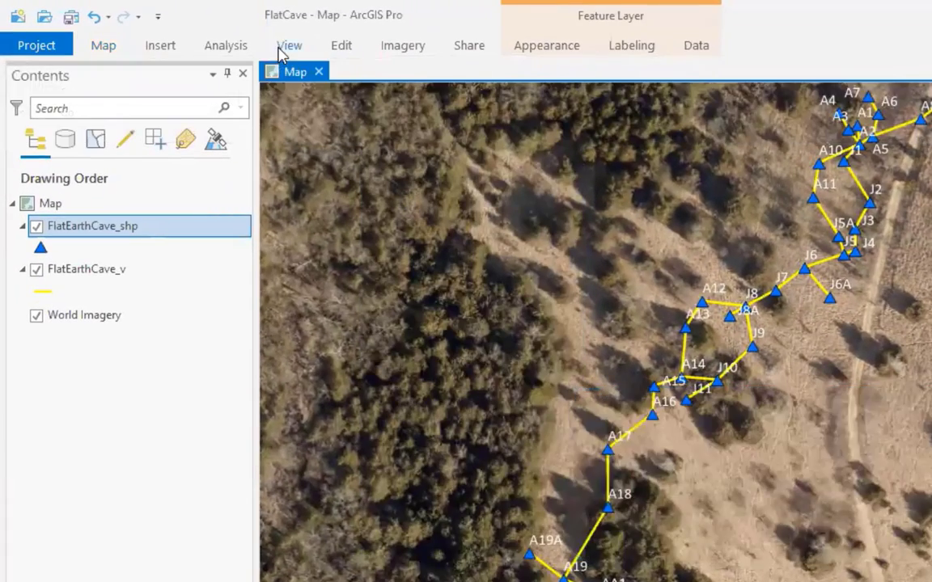
left_click(104, 46)
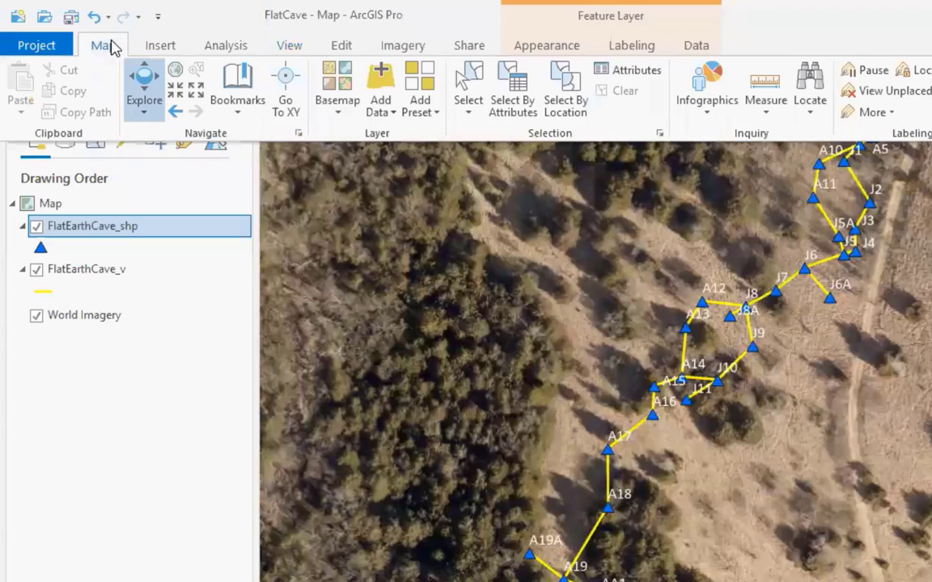
left_click(394, 111)
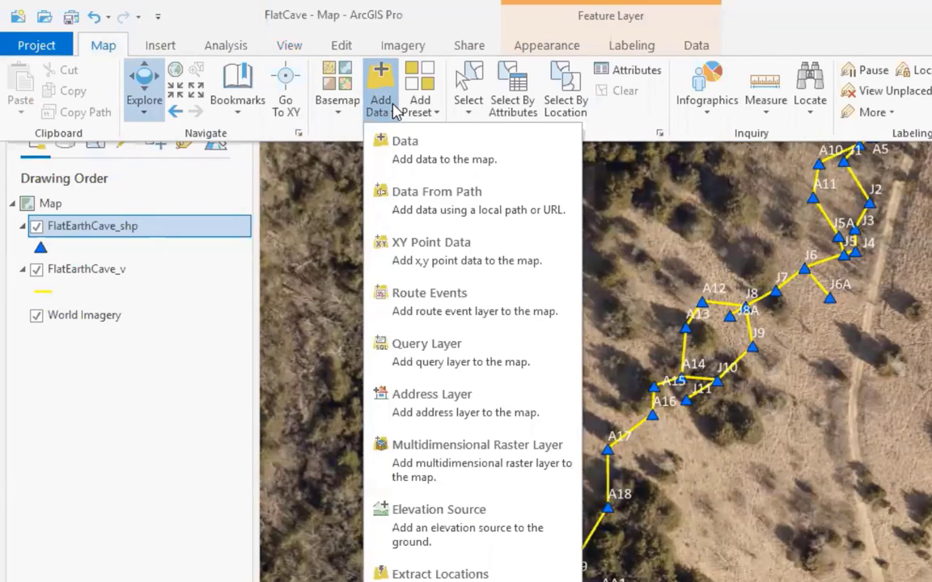
left_click(406, 206)
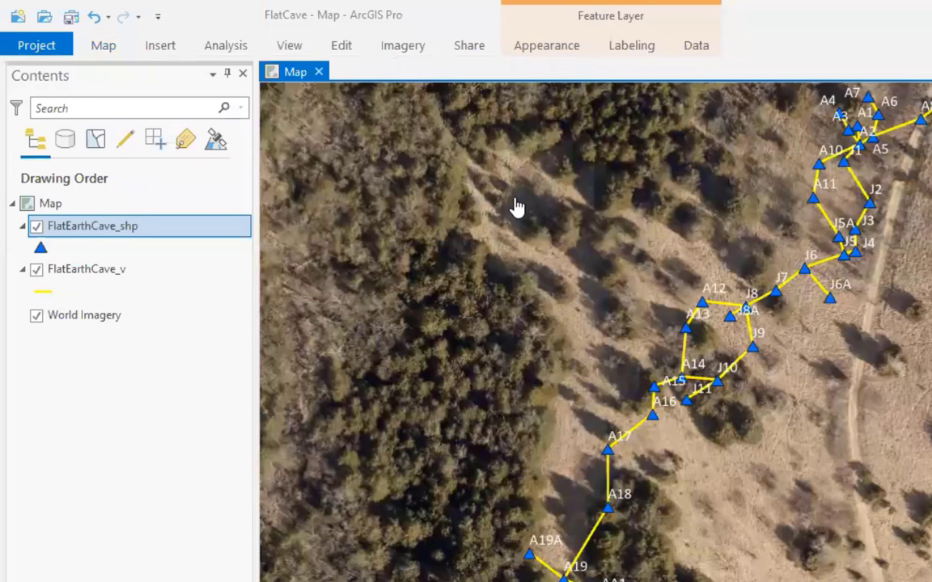
Start adding data to the map and list the Living Atlas layers available through the portal
left_click(101, 47)
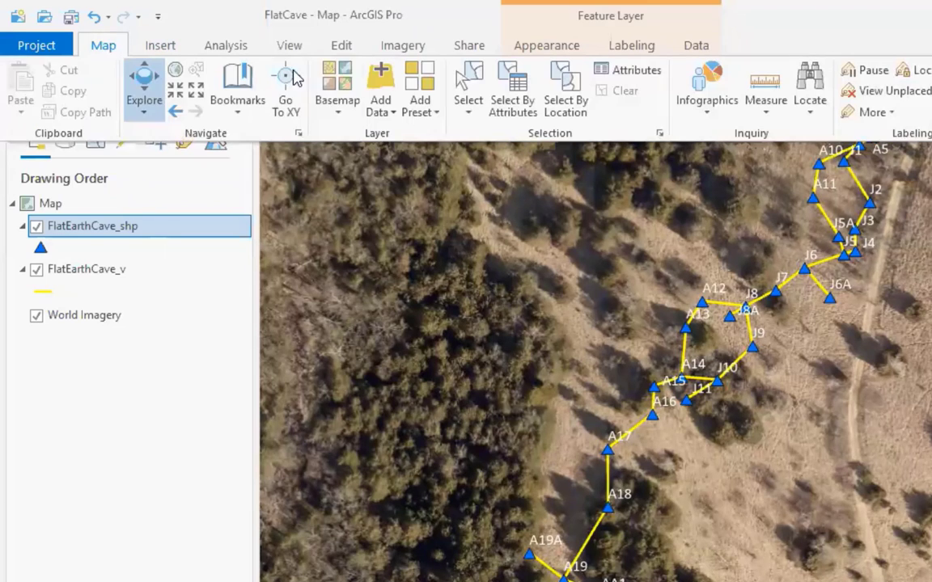
left_click(394, 114)
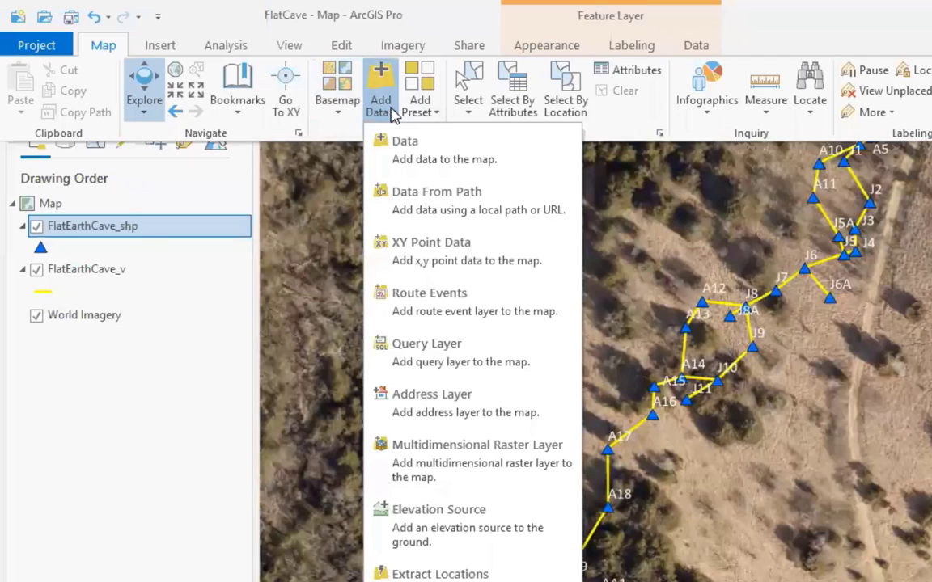
left_click(407, 148)
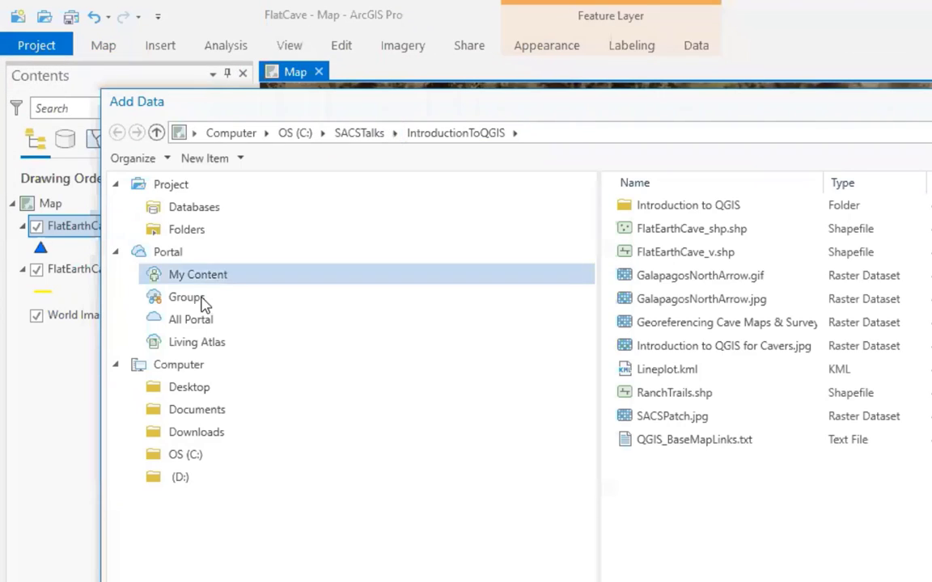
left_click(195, 324)
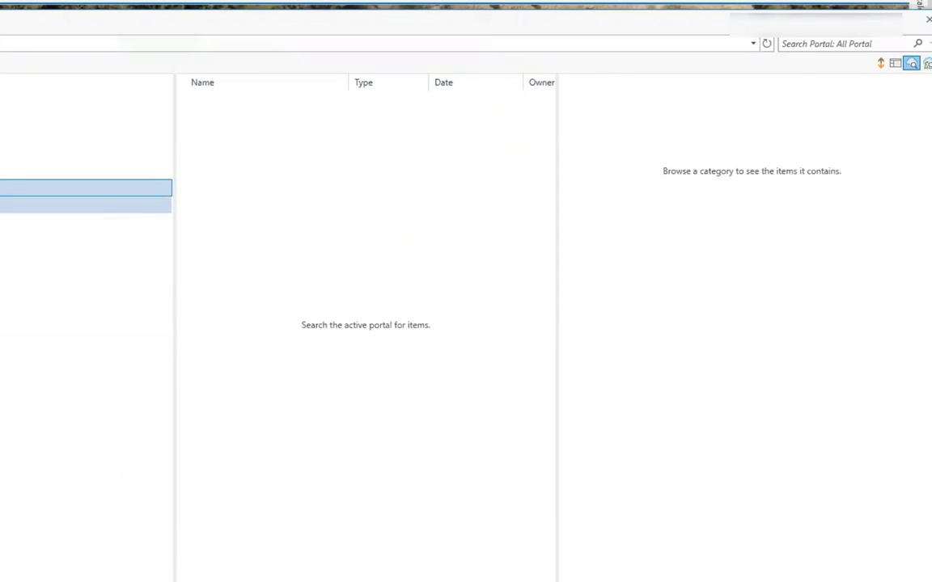
left_click(86, 205)
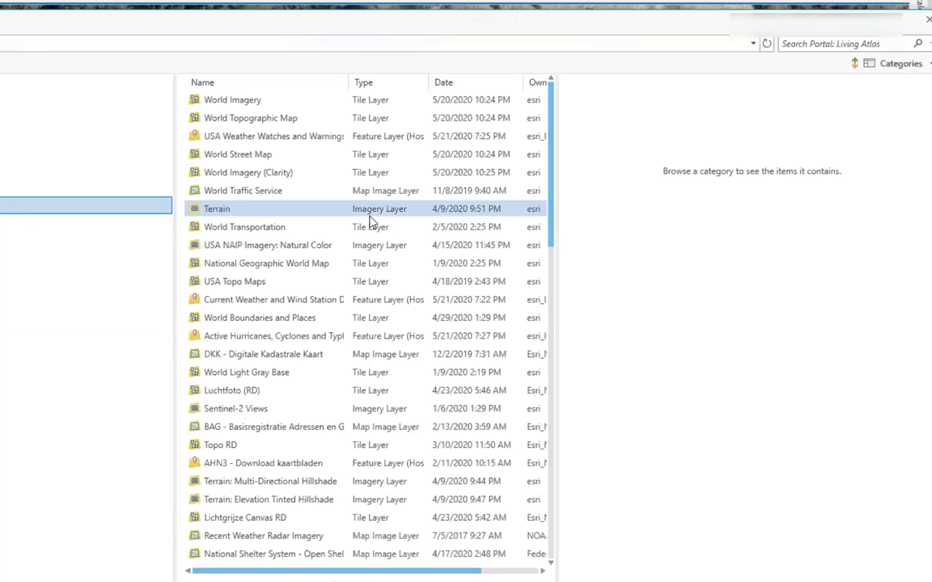
Look through the Living Atlas layers and open the USA NAIP Imagery: NDVI item to check its contents
scroll(242, 291, "down", 4)
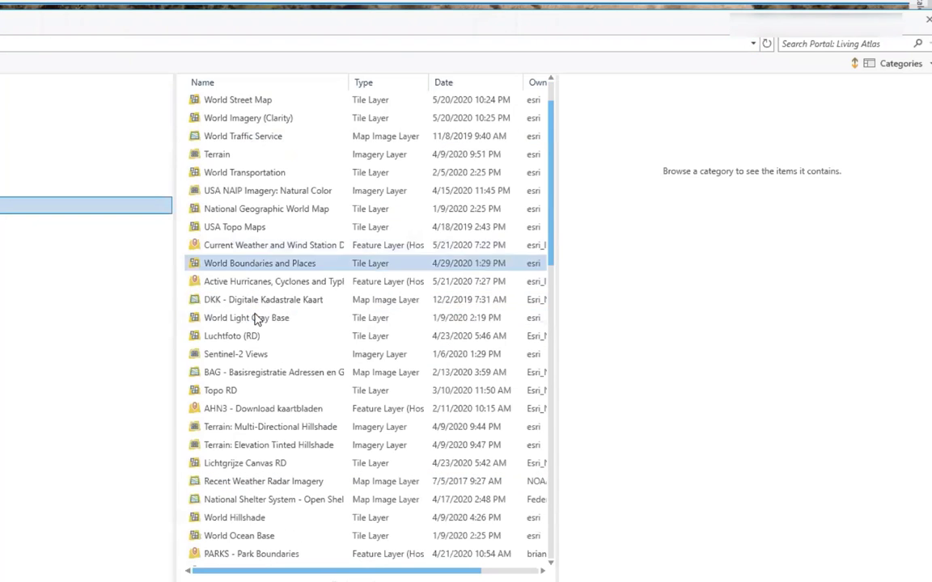
scroll(255, 319, "down", 4)
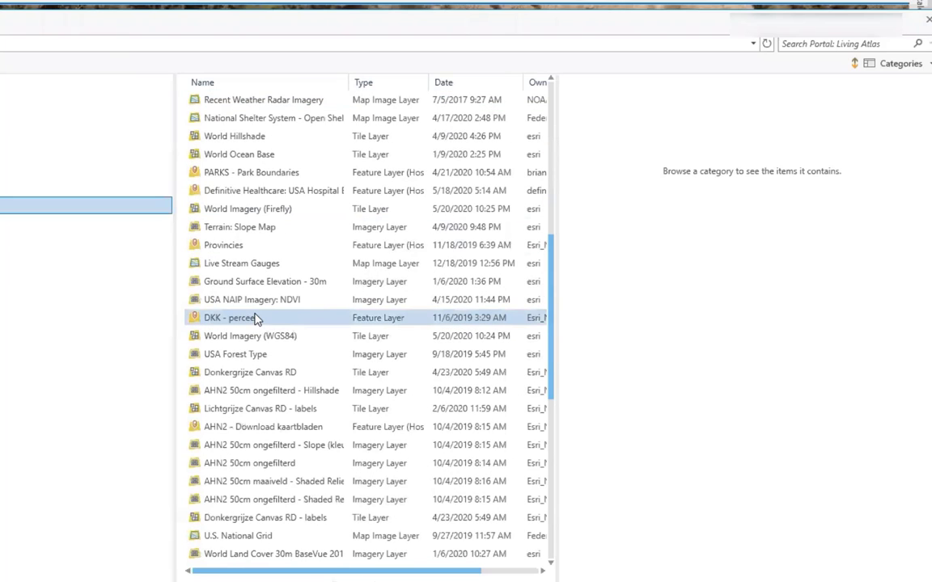
scroll(273, 374, "down", 1)
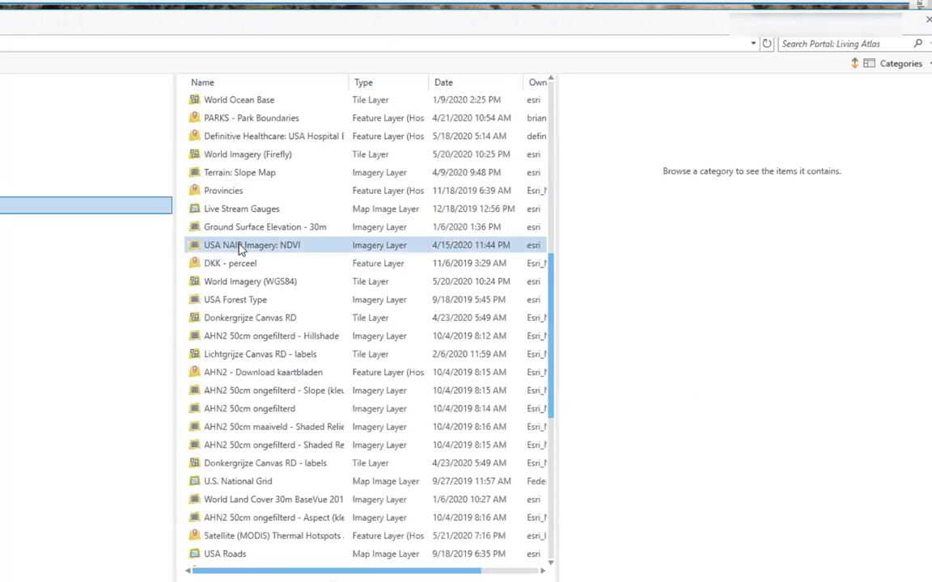
double_click(240, 248)
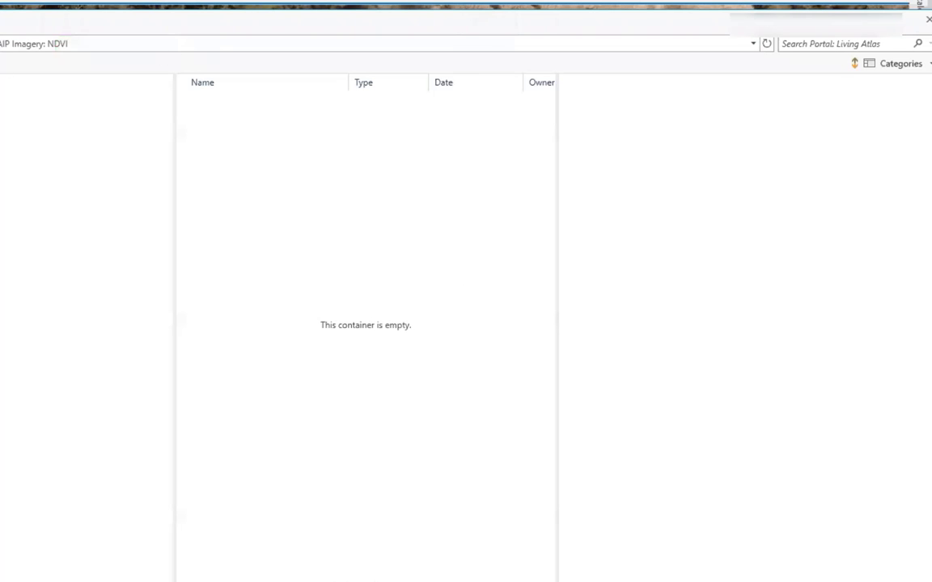
left_click(25, 46)
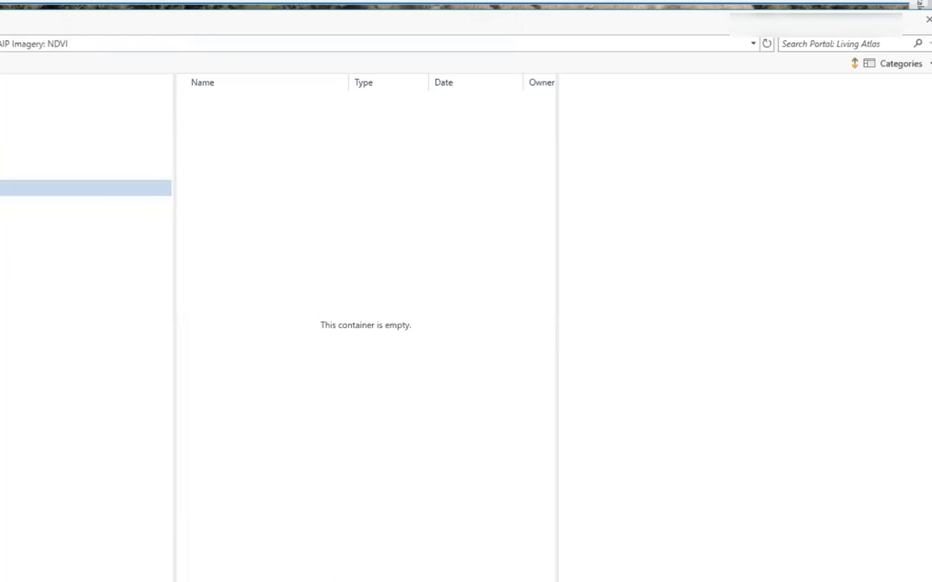
Search All Portal for elevation data using the term "elevation"
left_click(86, 187)
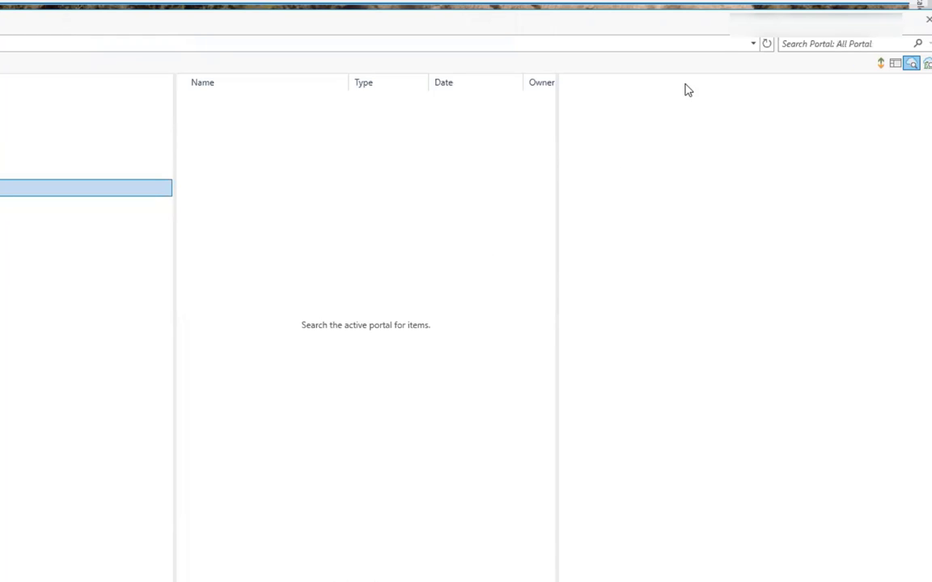
left_click(813, 46)
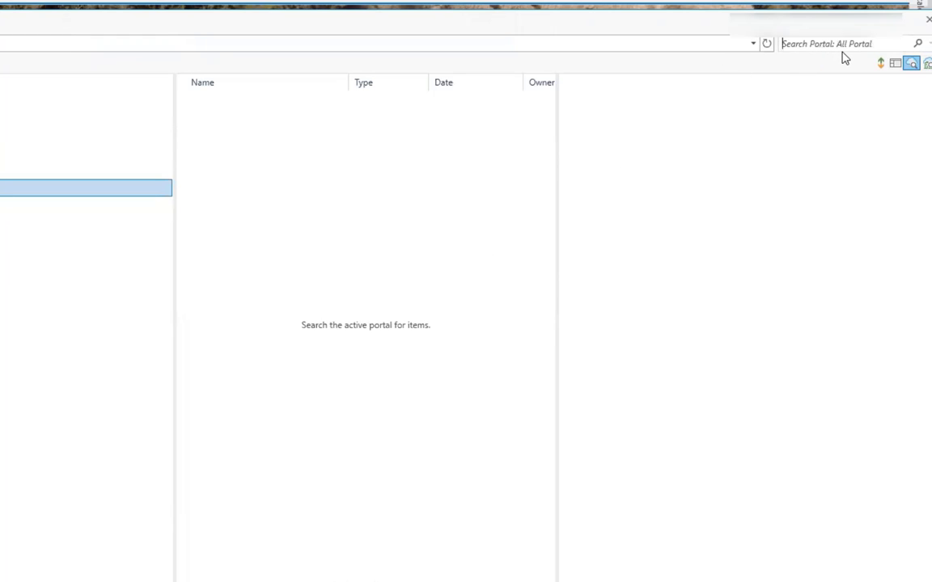
type("ele")
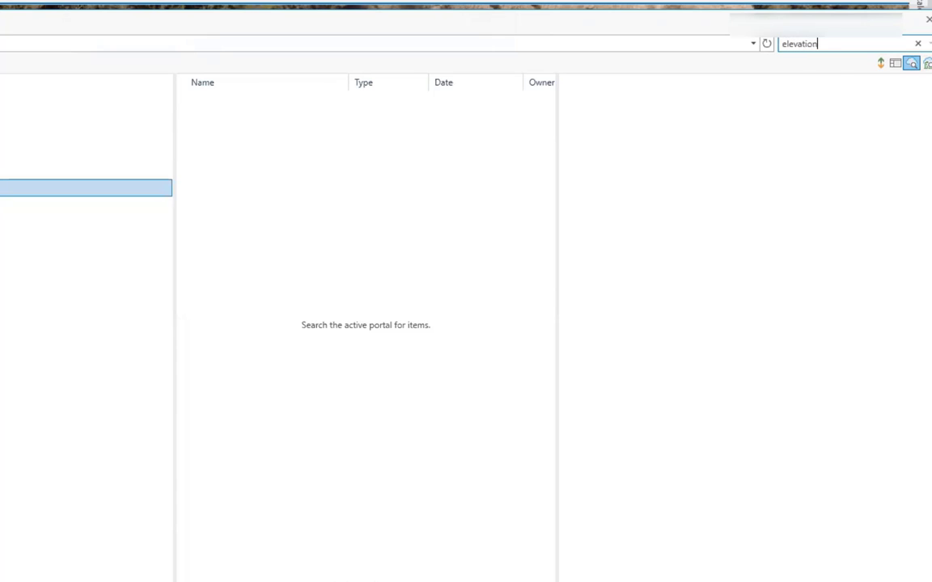
type("vation")
key("Return")
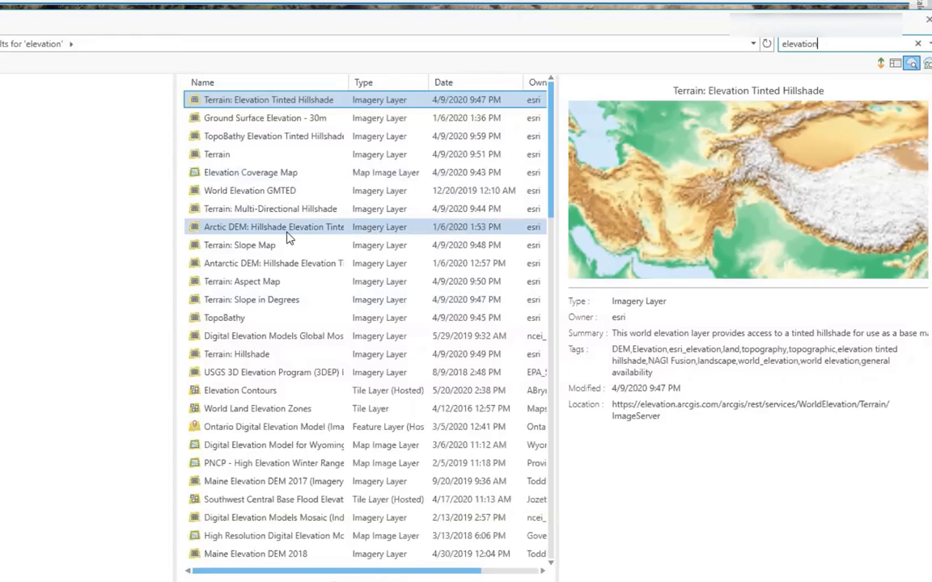
Browse the elevation search results and add the World Hillshade tile layer to the map
scroll(291, 239, "down", 1)
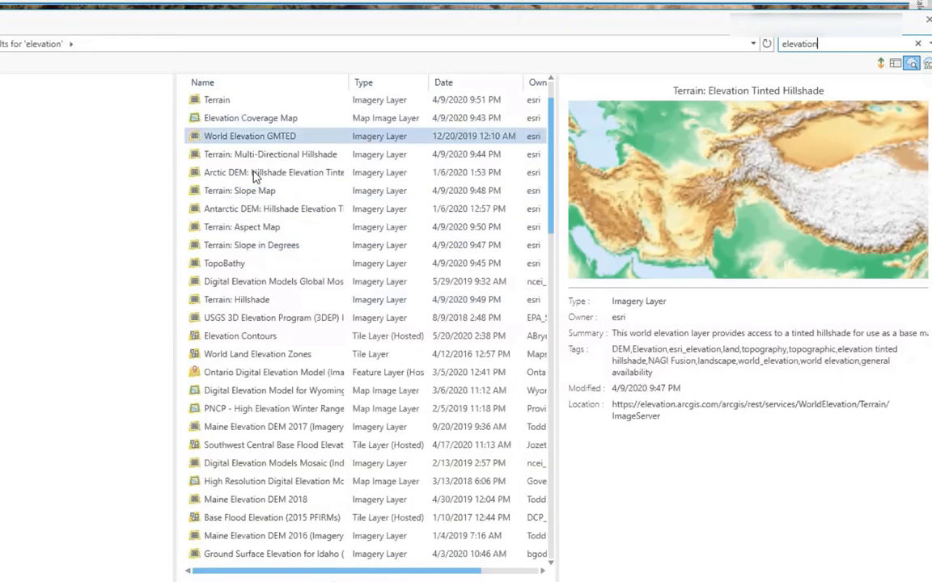
scroll(251, 175, "up", 1)
scroll(313, 345, "down", 2)
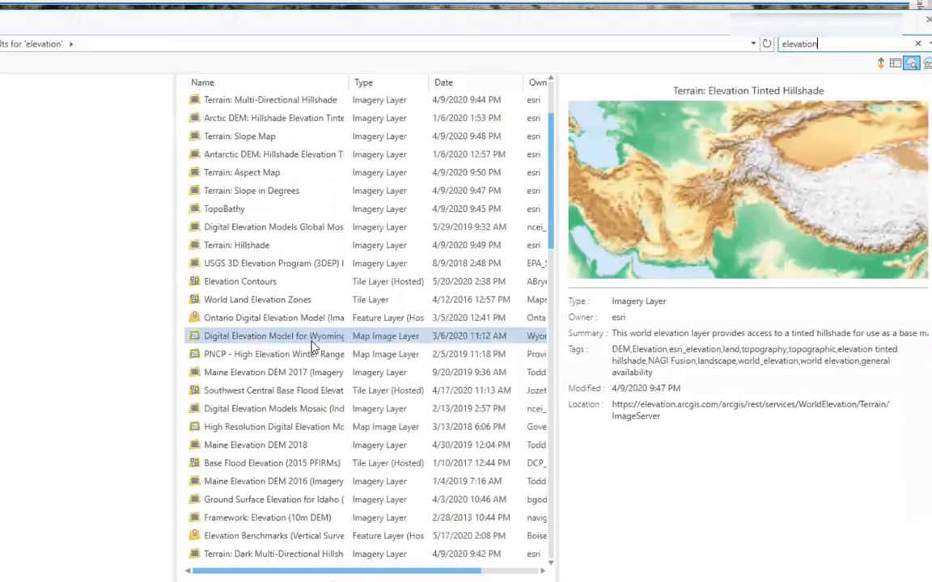
scroll(313, 345, "down", 1)
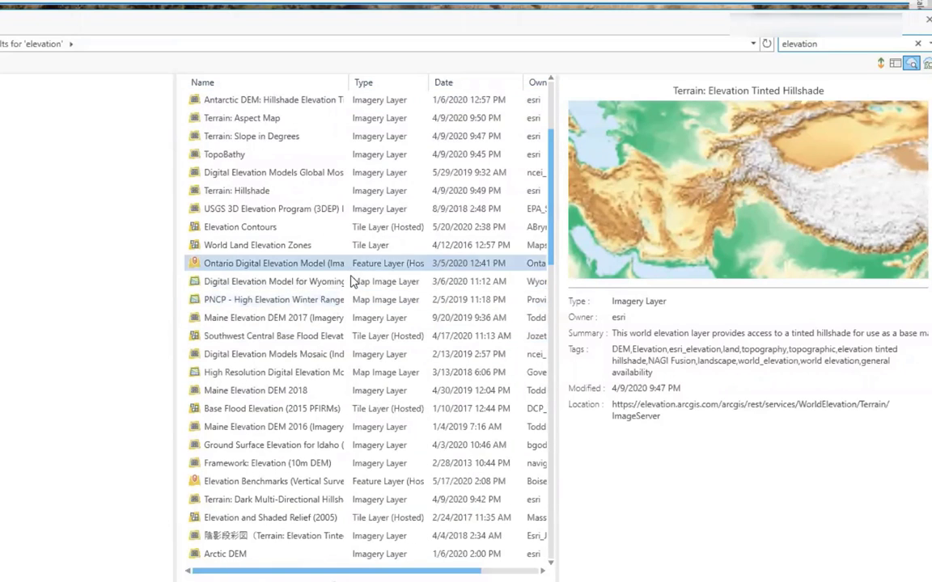
scroll(349, 279, "down", 1)
scroll(350, 283, "down", 1)
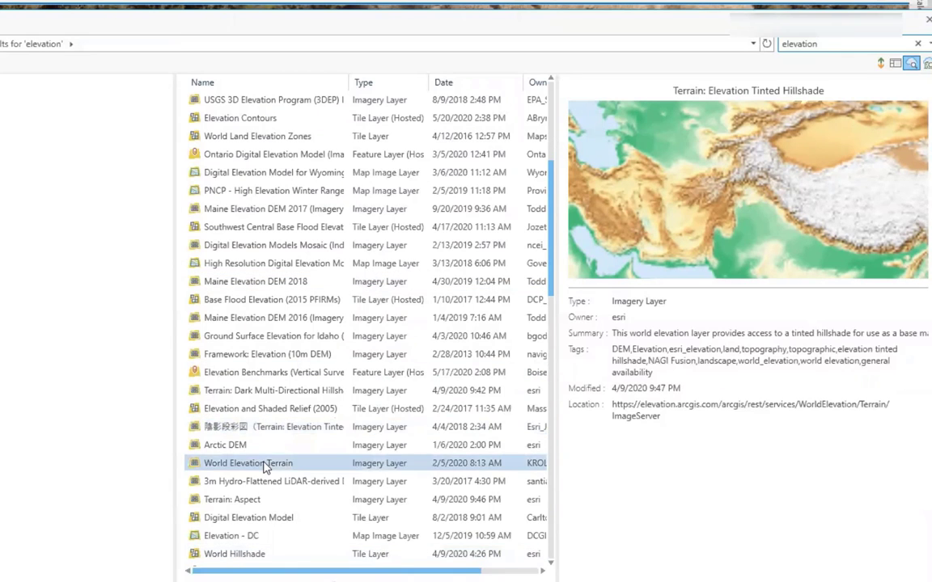
scroll(242, 462, "down", 2)
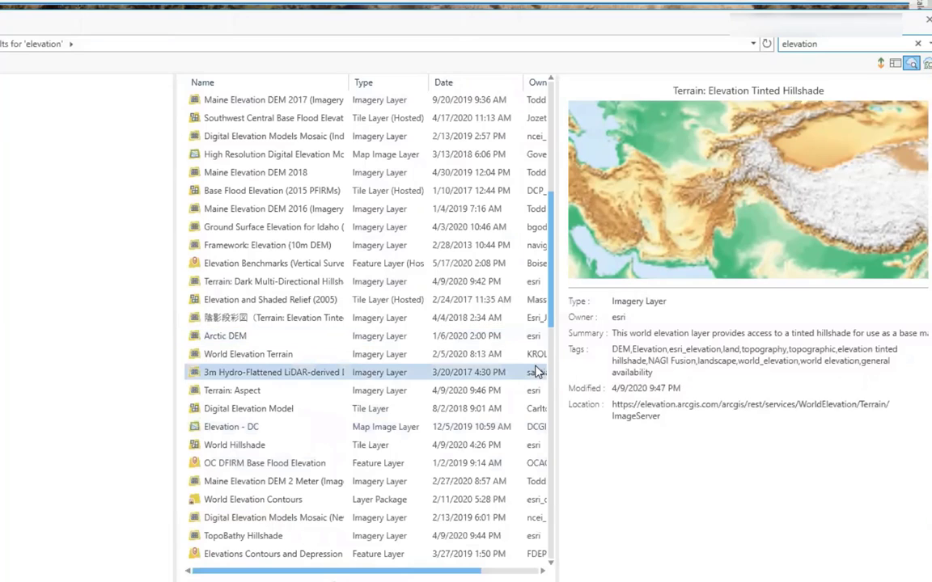
scroll(273, 444, "down", 1)
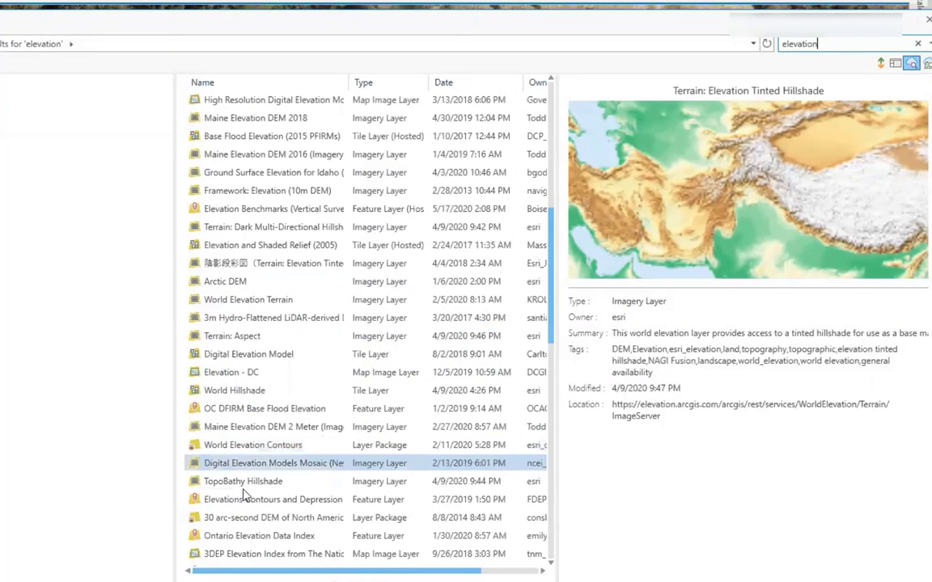
left_click(243, 392)
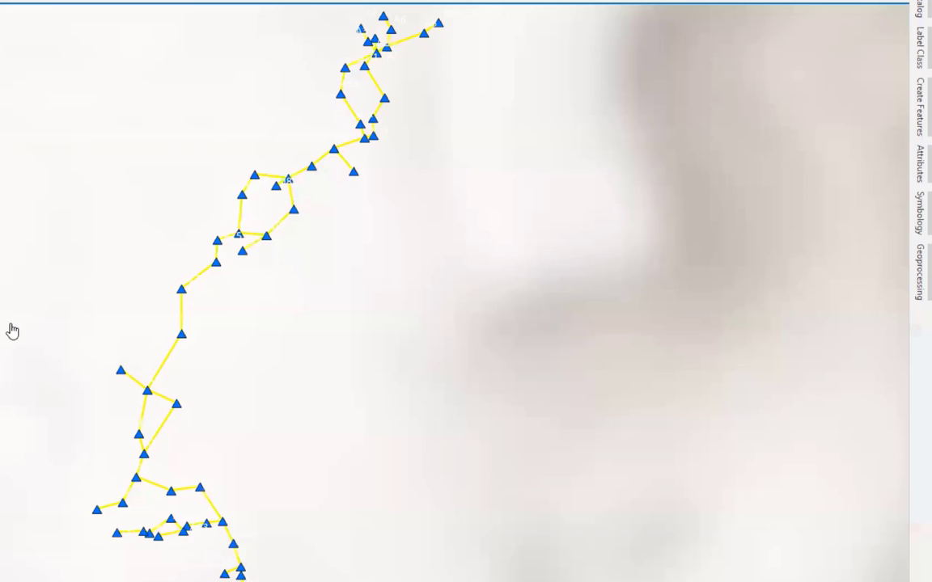
Examine the hillshade terrain around the cave and turn off the FlatEarthCave_shp station layer
scroll(183, 287, "down", 5)
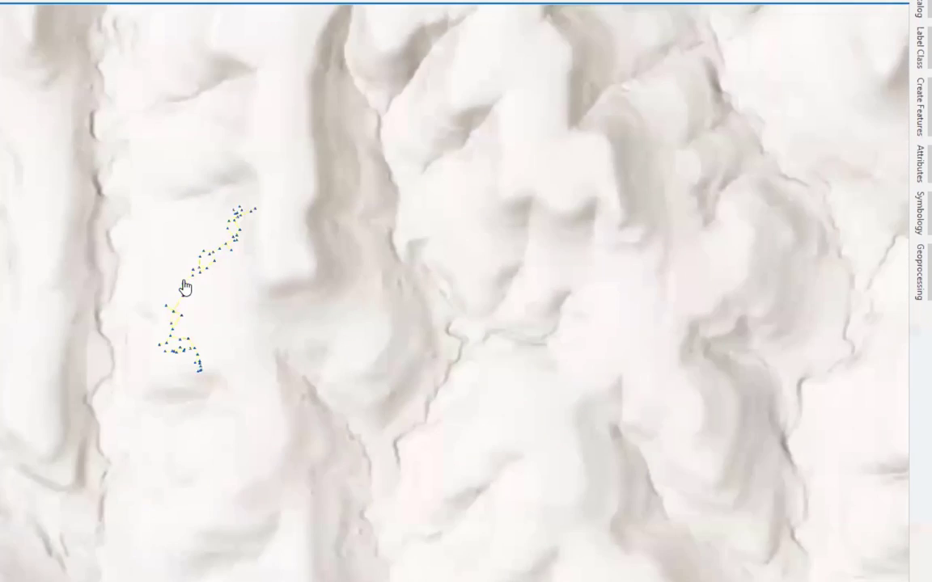
left_click_drag(258, 279, 376, 362)
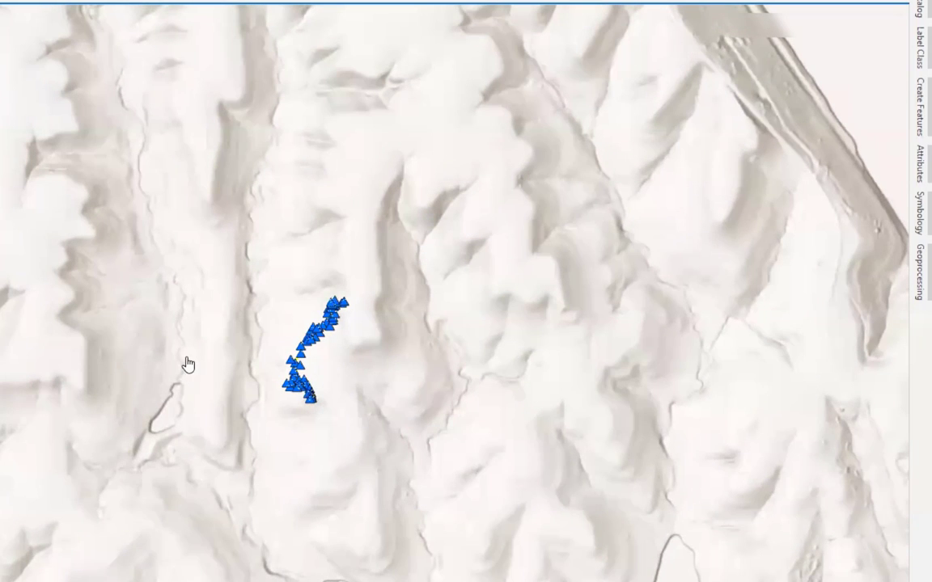
scroll(168, 353, "down", 2)
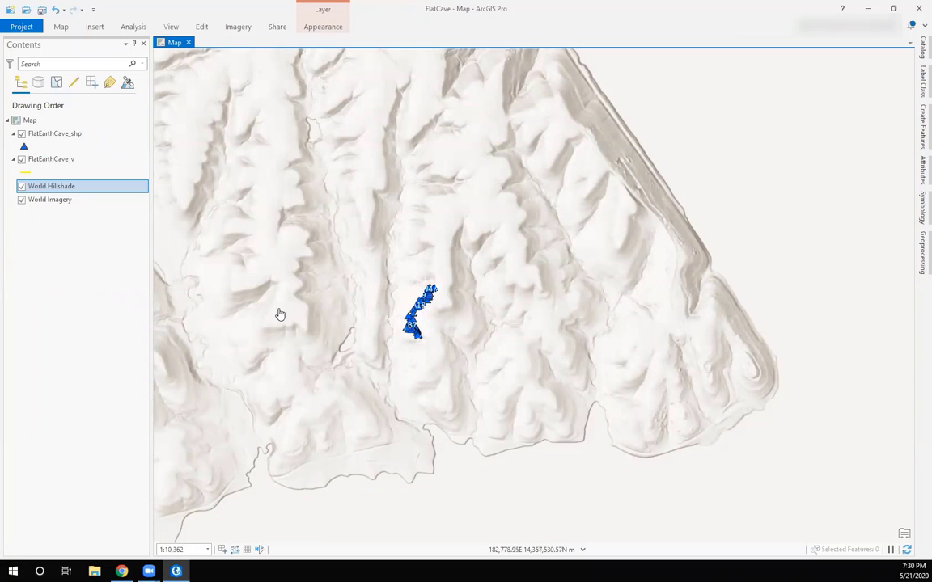
scroll(388, 316, "up", 3)
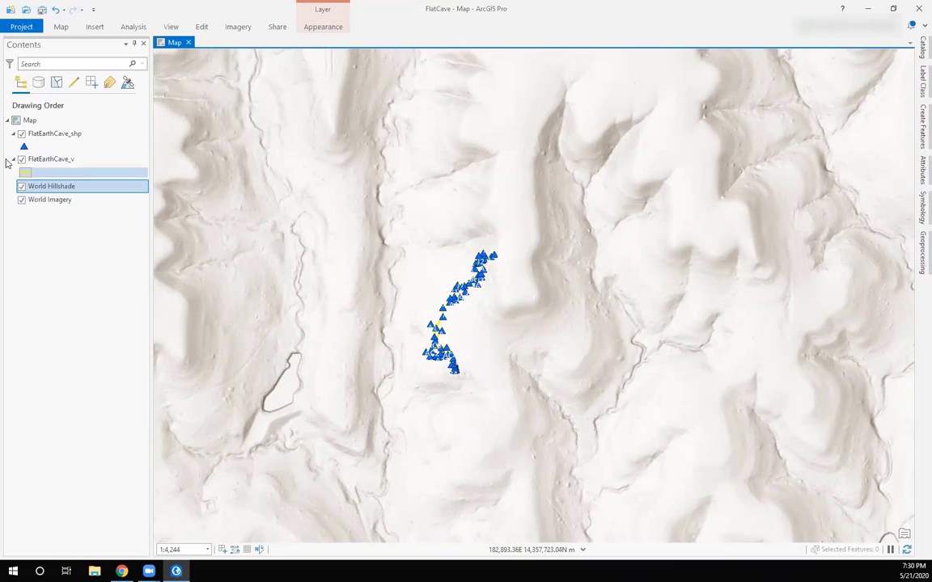
left_click(21, 134)
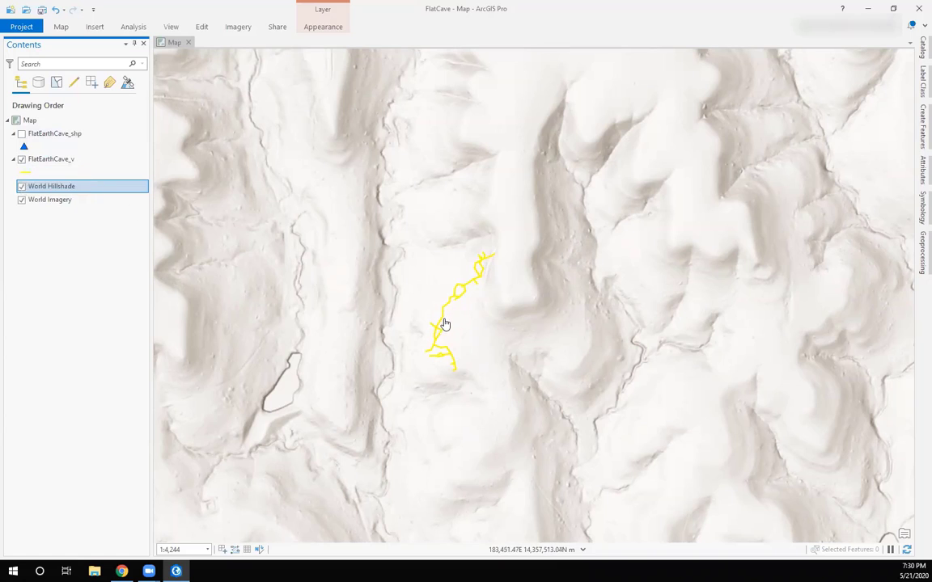
Change the line symbol color of the FlatEarthCave_v survey lines to bright pink and apply it
left_click(21, 174)
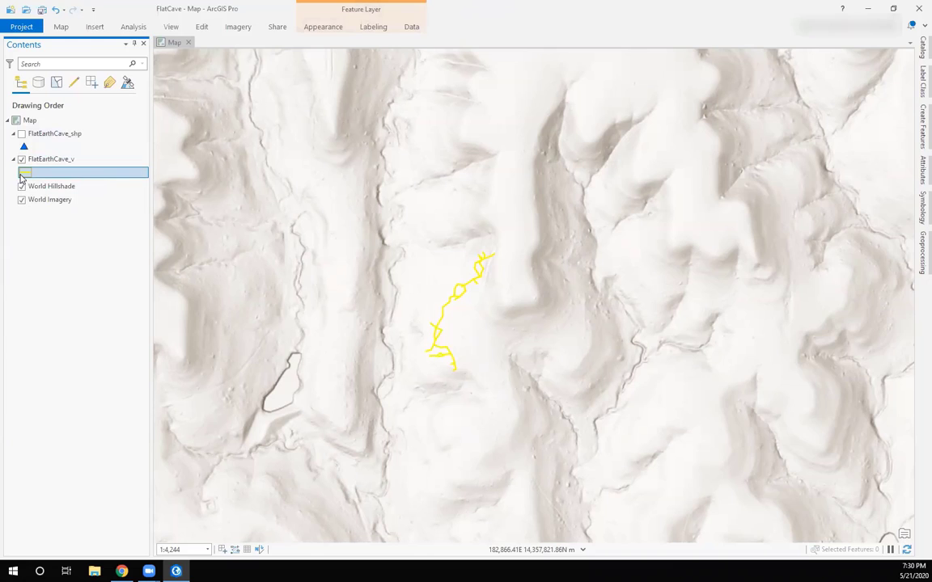
left_click(905, 144)
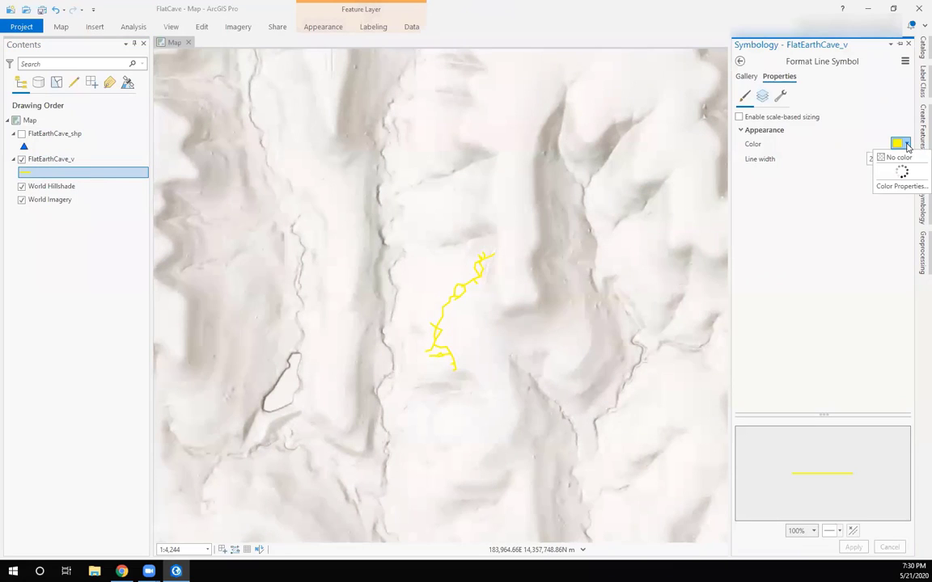
left_click(919, 205)
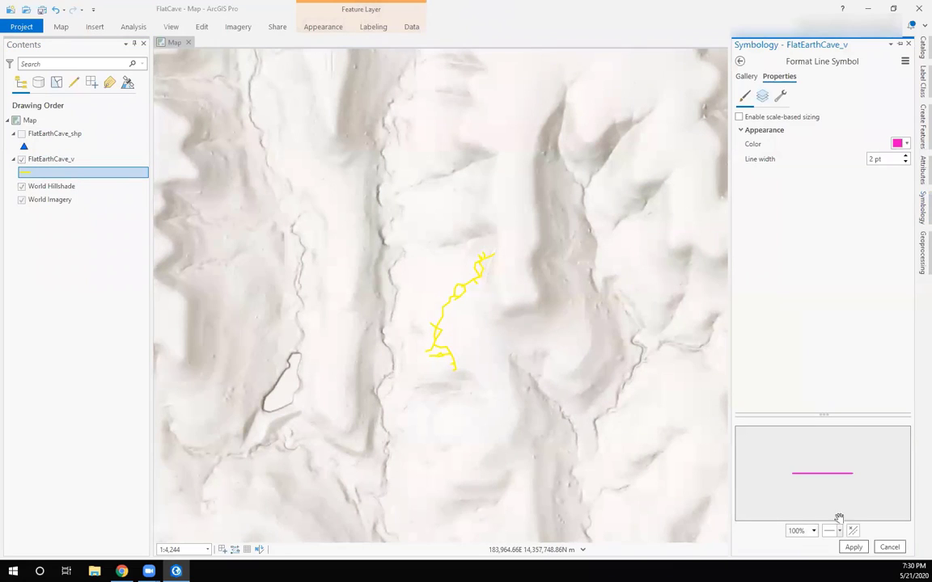
left_click(852, 548)
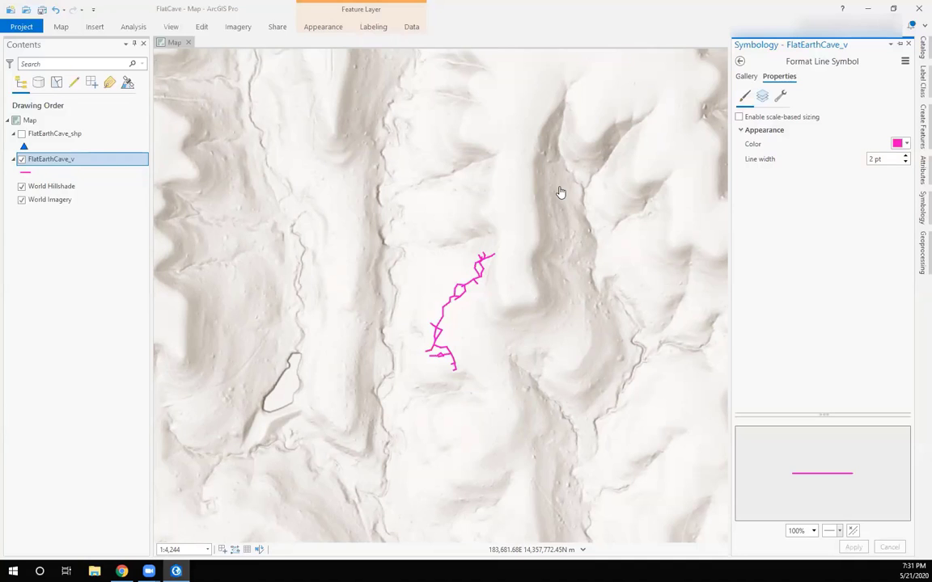
Inspect the attributes of the survey line from station A16 to A17 and close its pop-up
scroll(451, 308, "up", 5)
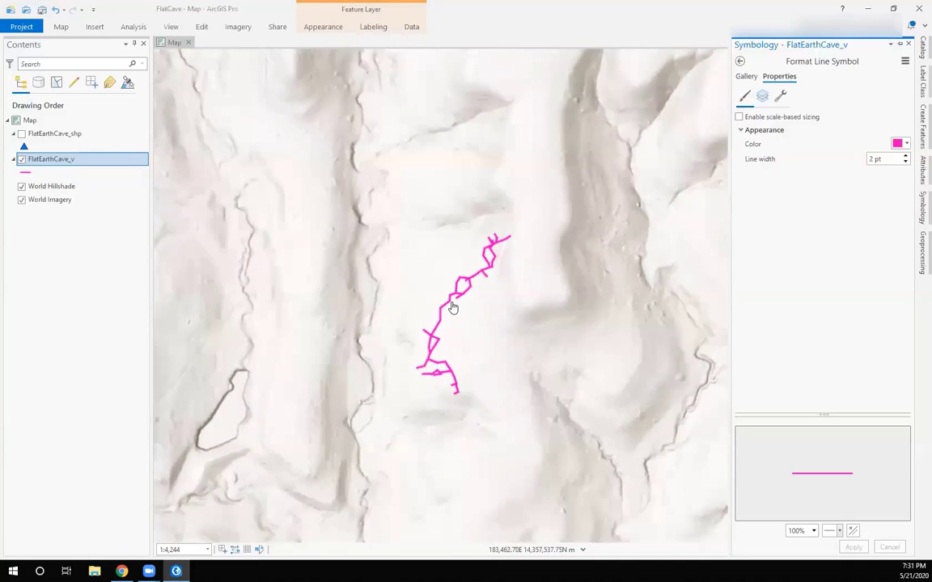
scroll(451, 308, "down", 5)
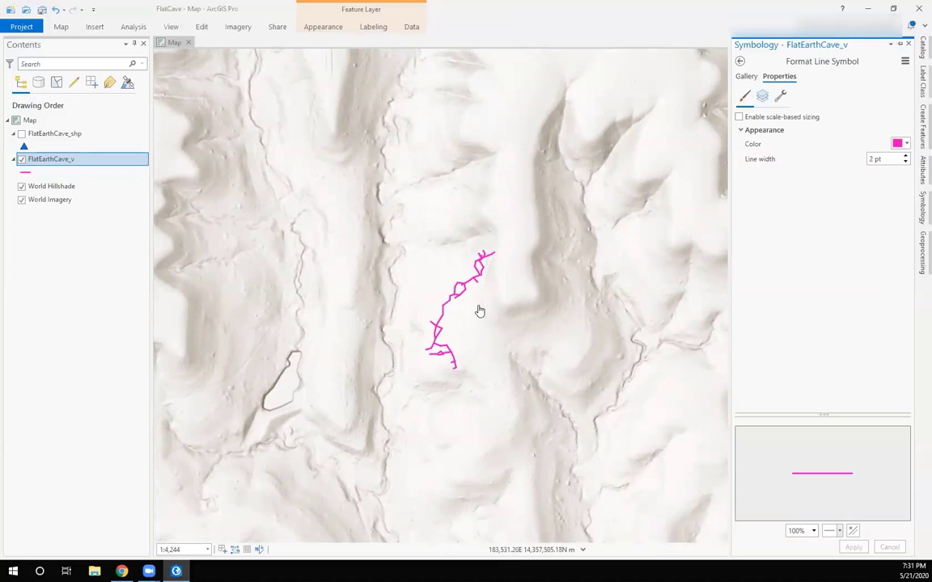
scroll(452, 304, "up", 2)
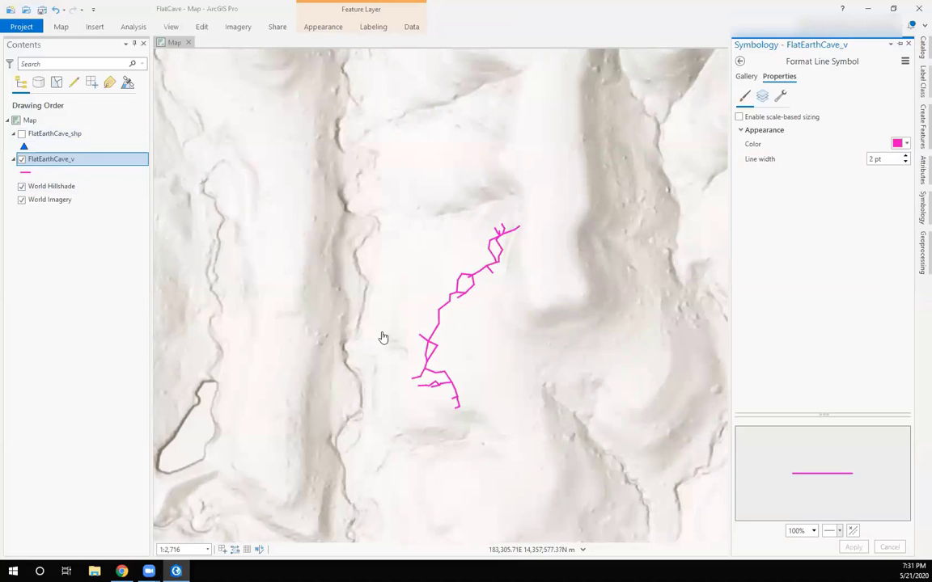
left_click(441, 310)
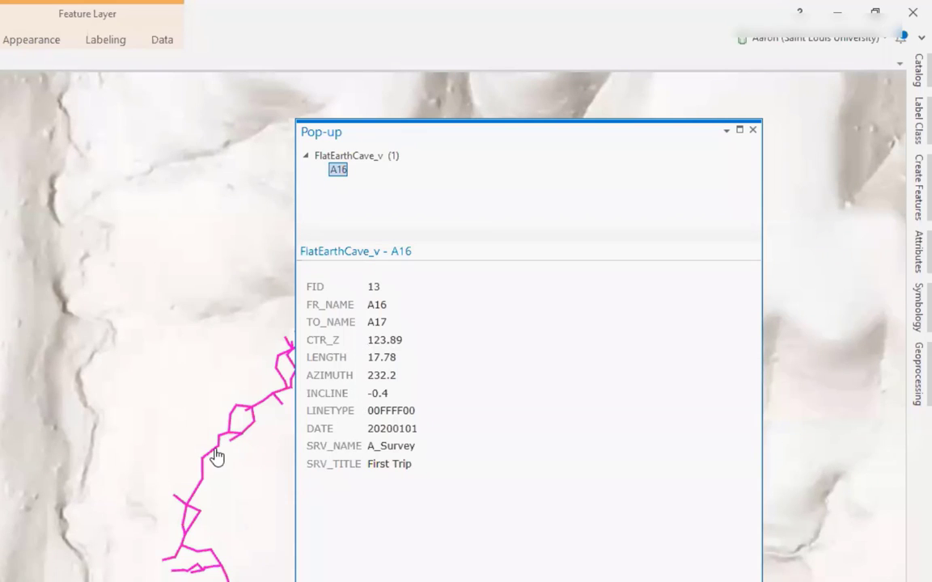
left_click(752, 130)
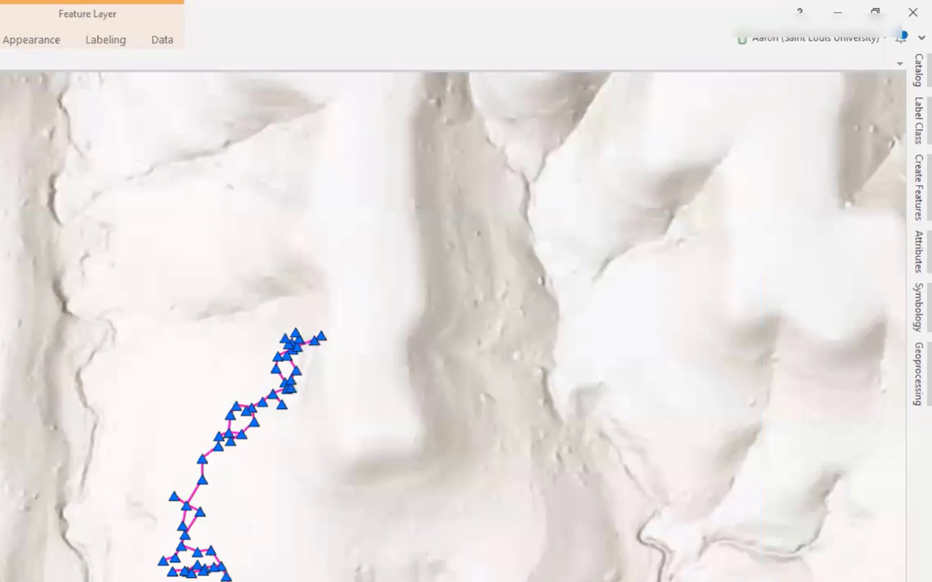
Inspect station J9's attributes, especially its LEFT, RIGHT, UP and DOWN values, and close its pop-up
left_click(260, 431)
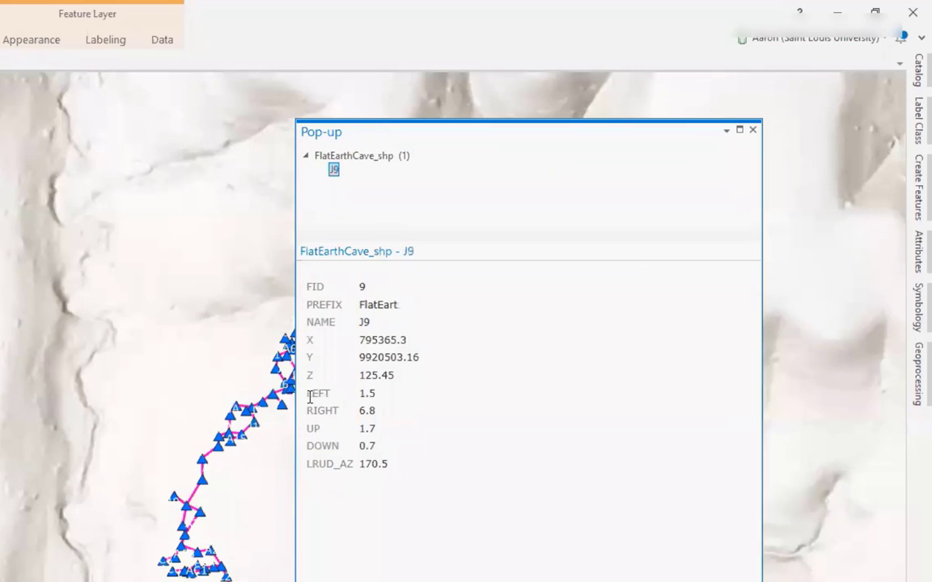
left_click_drag(309, 390, 422, 445)
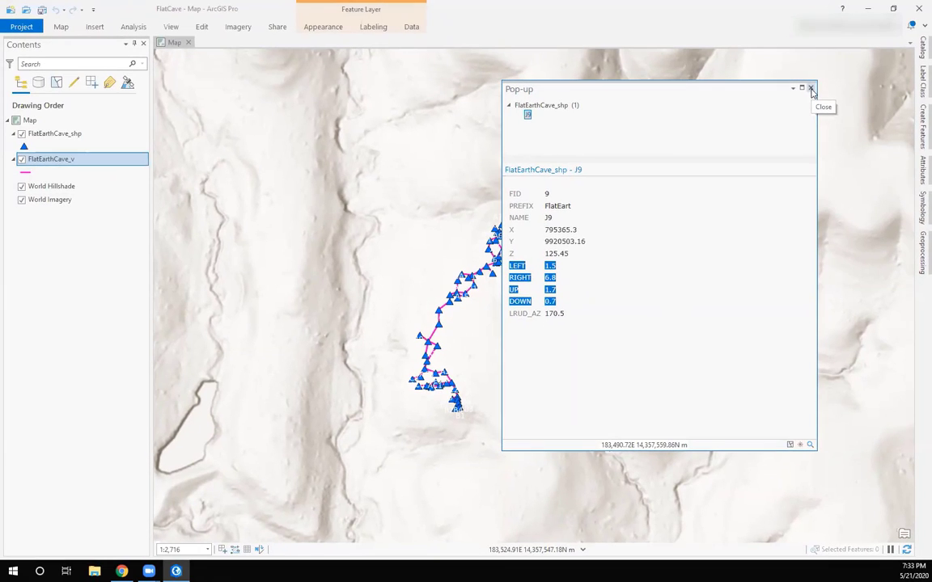
left_click(811, 89)
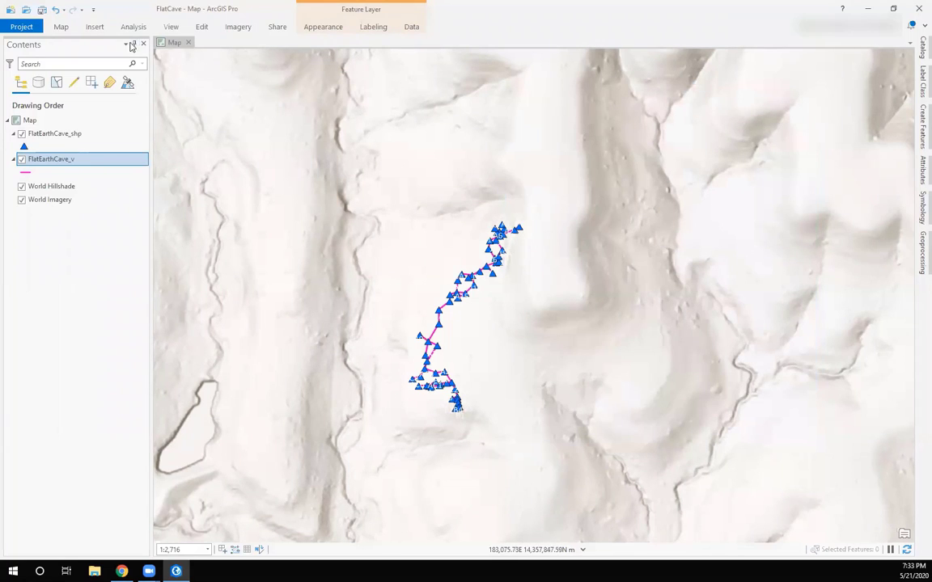
Create a new portrait layout with the ANSI Letter page size, 8.5 × 11 inches
left_click(59, 29)
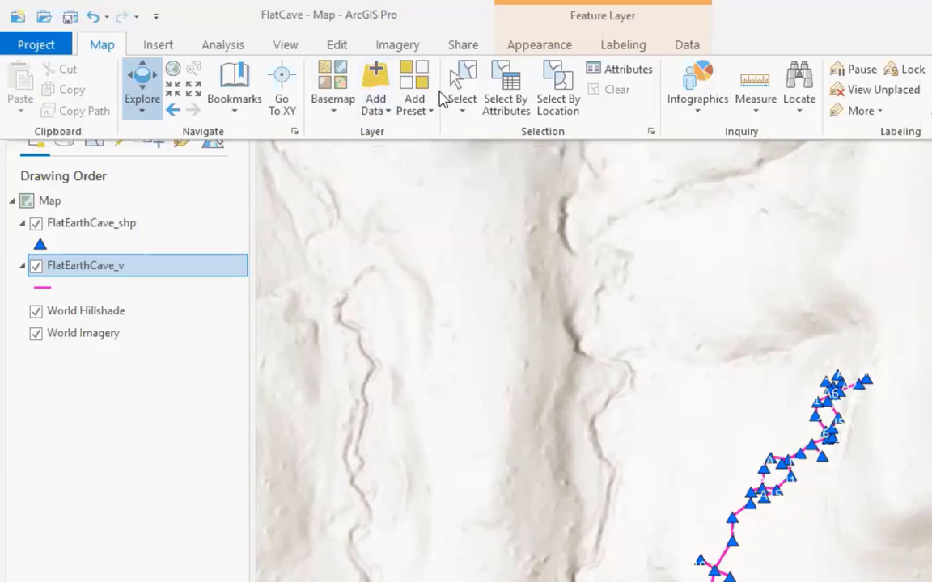
left_click(159, 46)
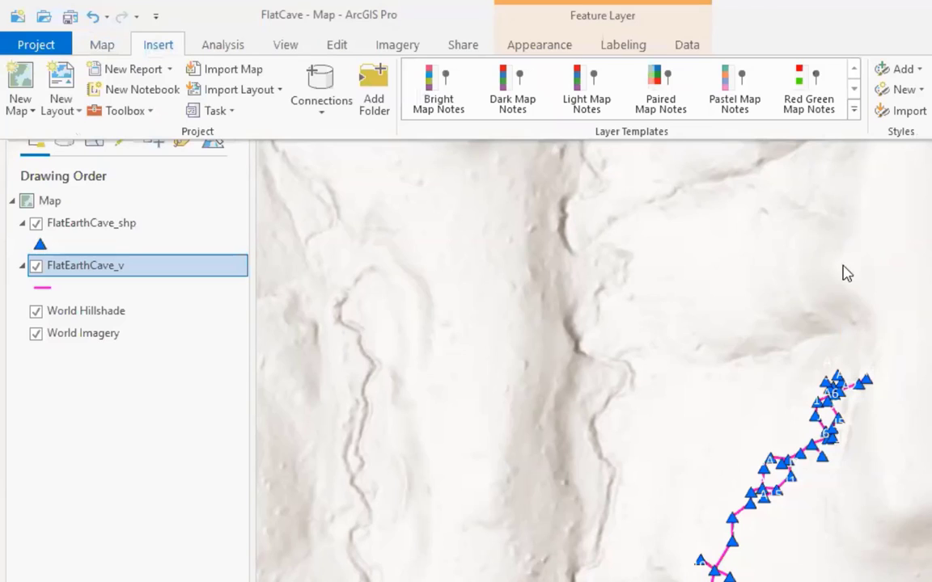
left_click(63, 95)
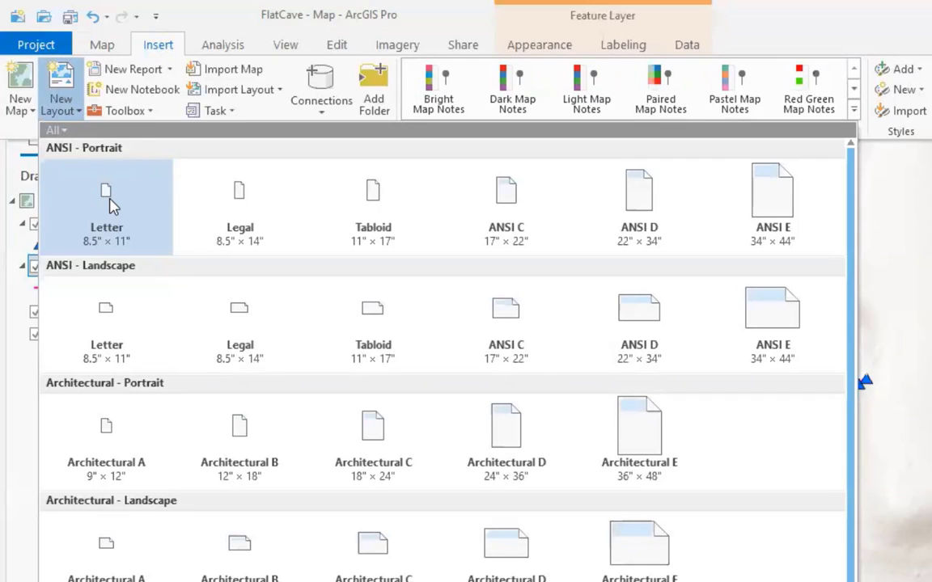
left_click(110, 204)
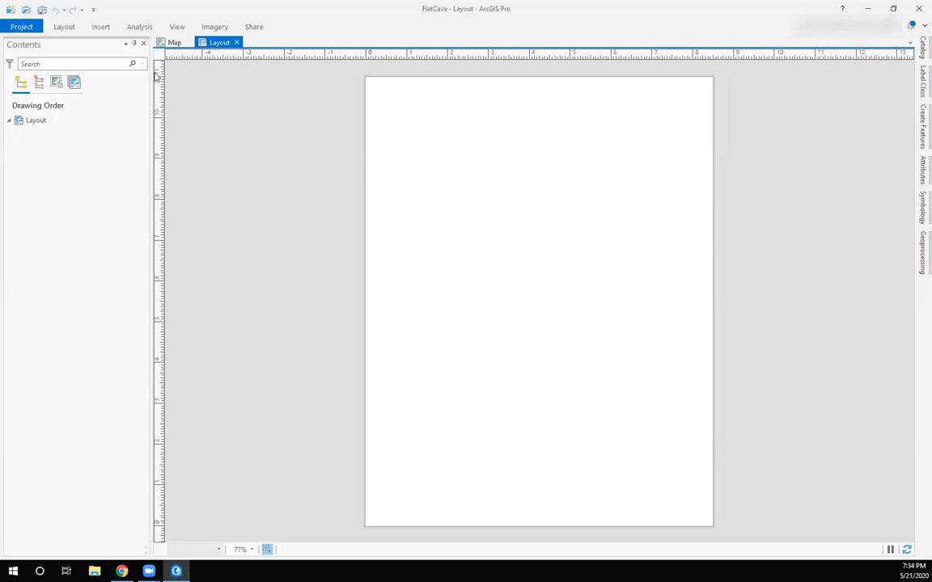
Insert a map frame with the 1:2,716 map extent, about 7.2 in wide and 9.7 in high, covering most of the page
left_click(100, 26)
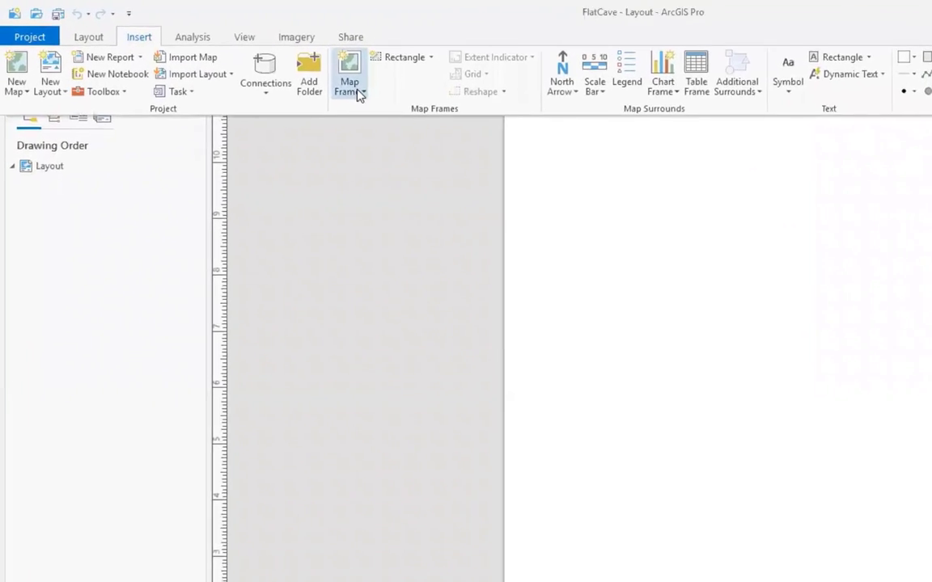
left_click(360, 92)
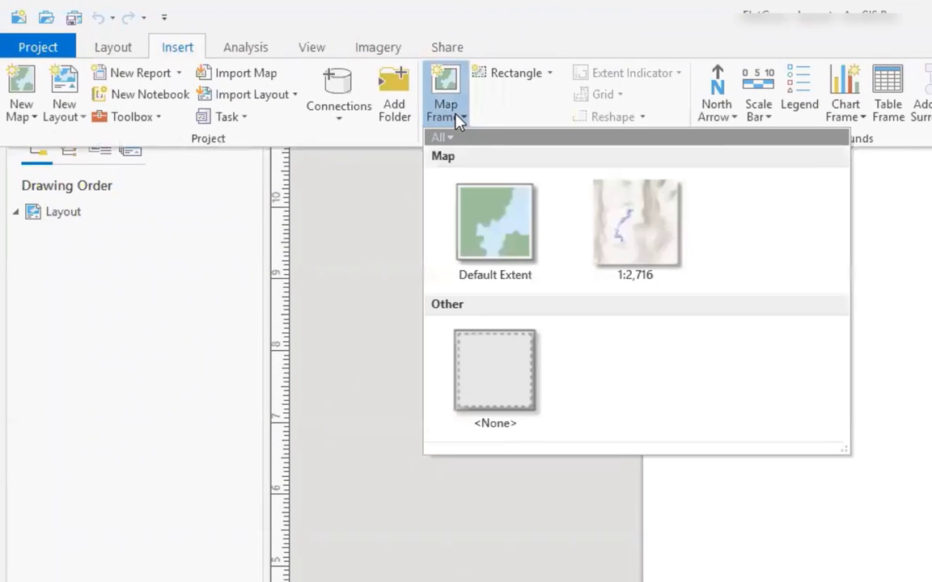
left_click(630, 239)
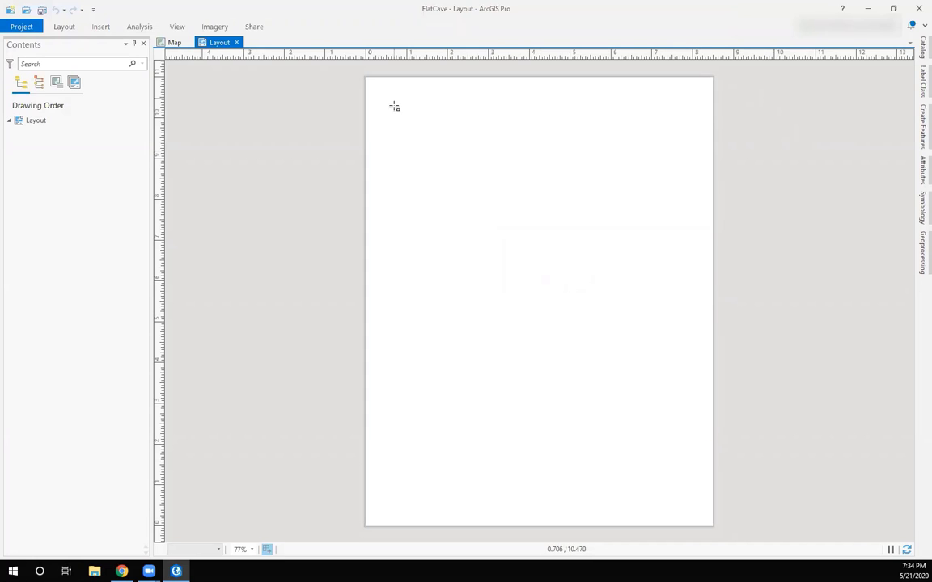
left_click_drag(394, 99, 583, 337)
left_click_drag(636, 406, 688, 492)
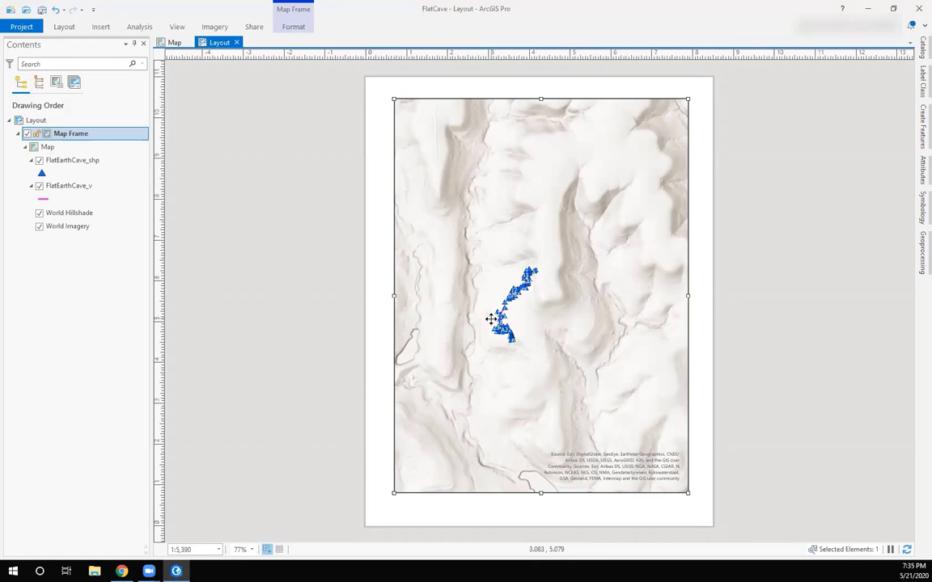
Compare the map view with the layout and open the map frame's placement properties
left_click(173, 43)
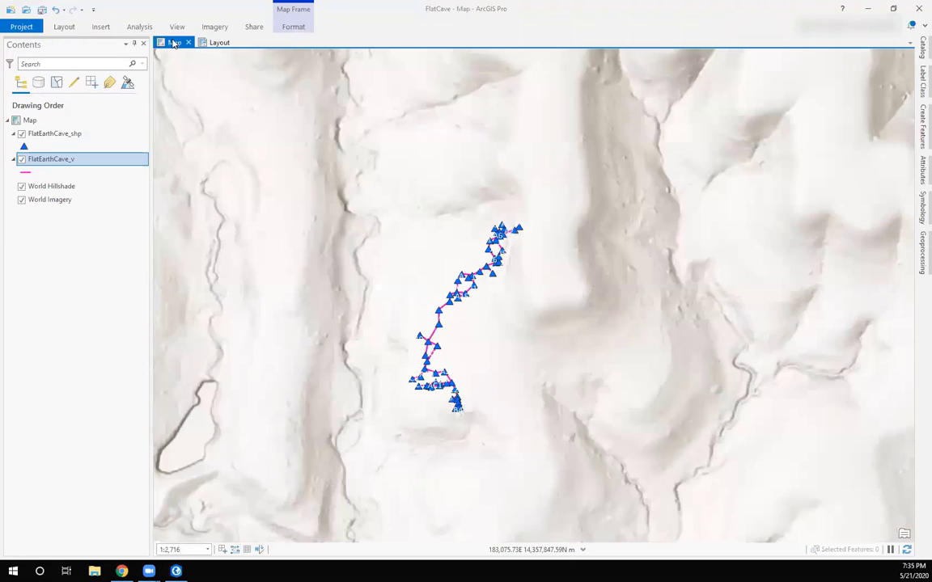
left_click(218, 42)
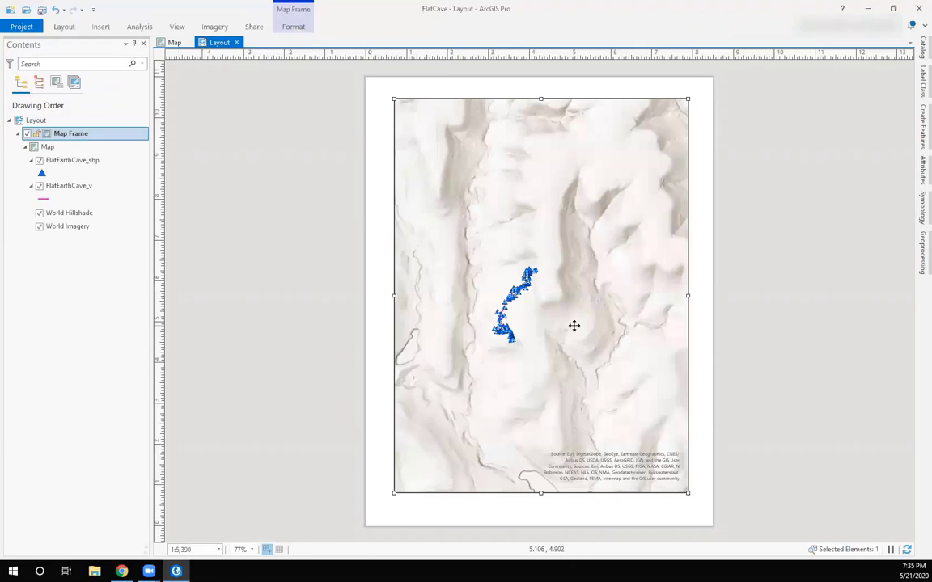
right_click(455, 99)
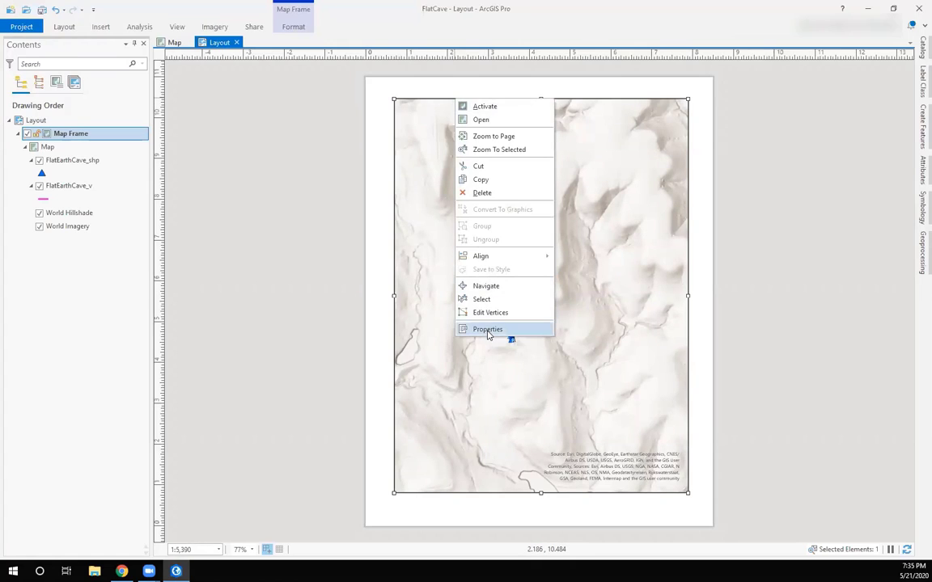
left_click(488, 330)
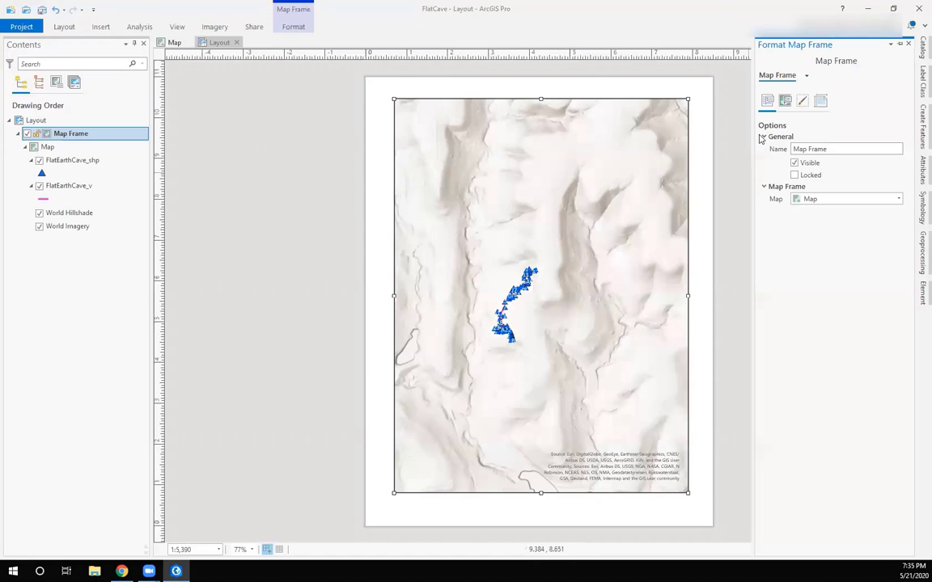
left_click(821, 101)
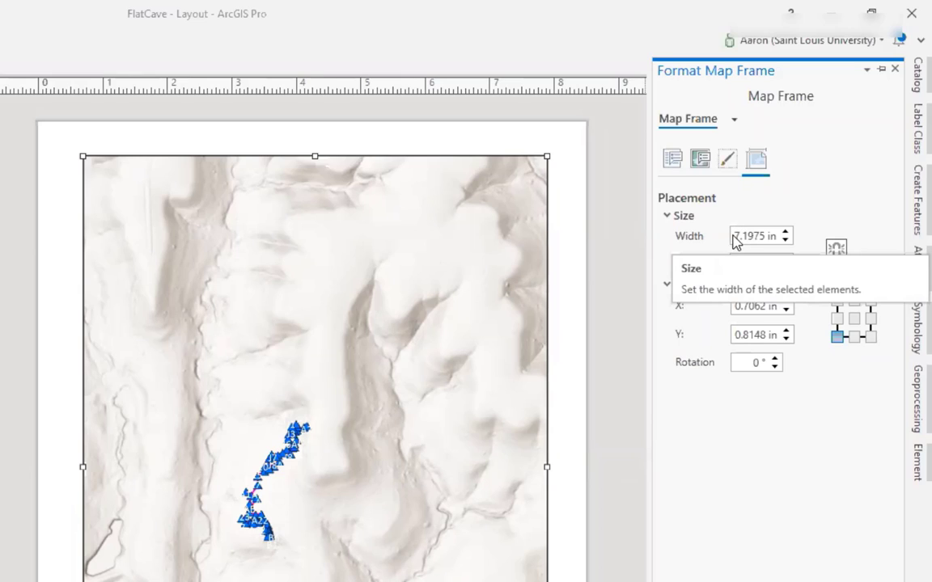
Try setting the map frame's width and height to 0.5 in and its X position to 7.5 in
left_click_drag(738, 236, 791, 245)
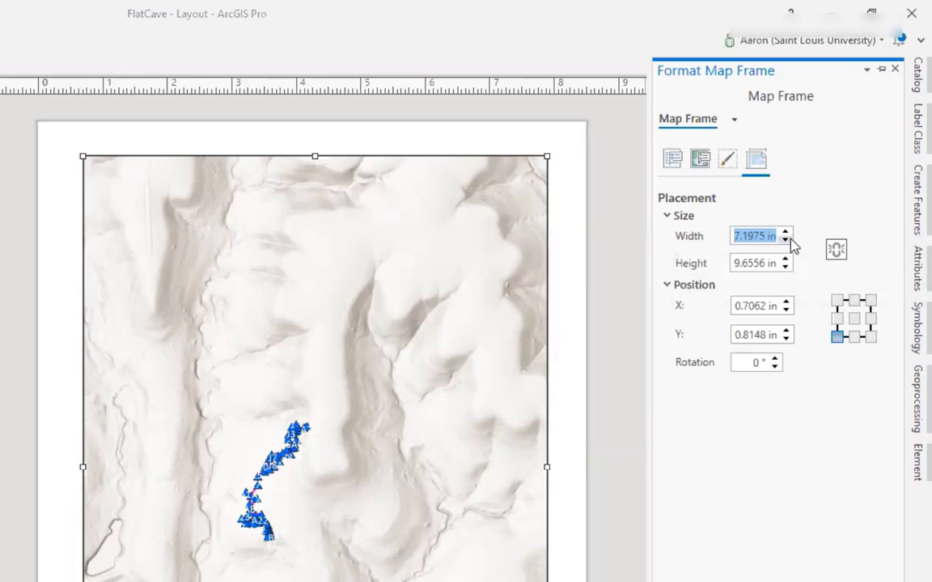
type(".5")
key("Tab")
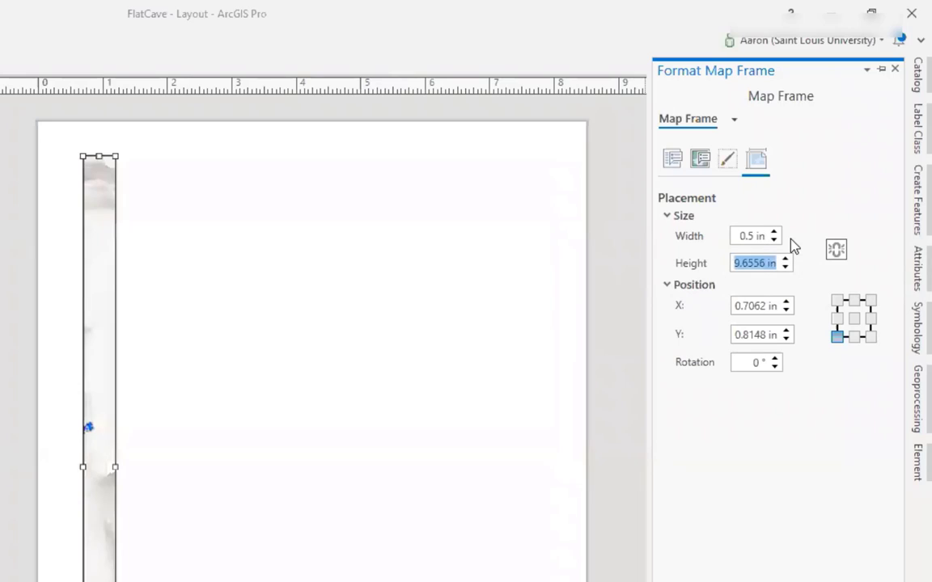
type(".5")
key("Return")
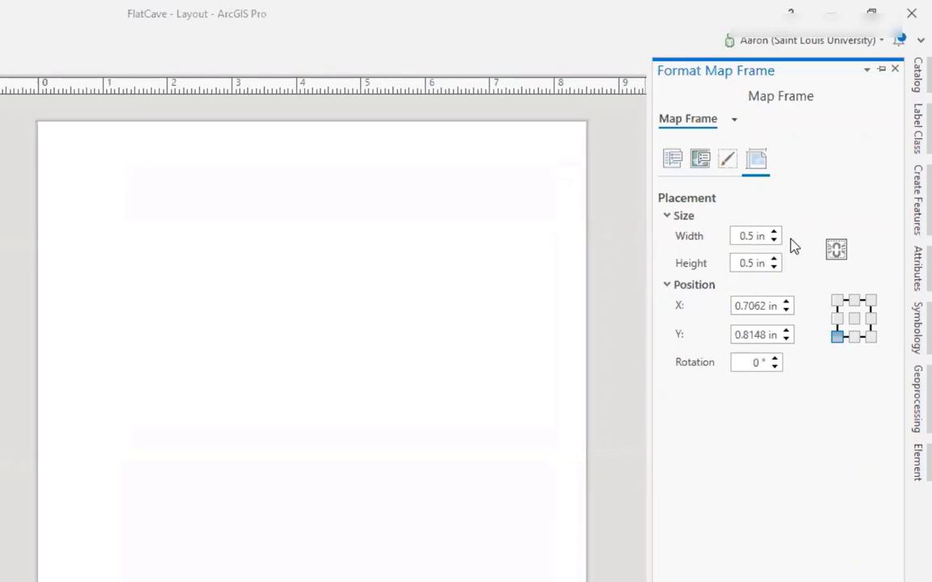
left_click(756, 311)
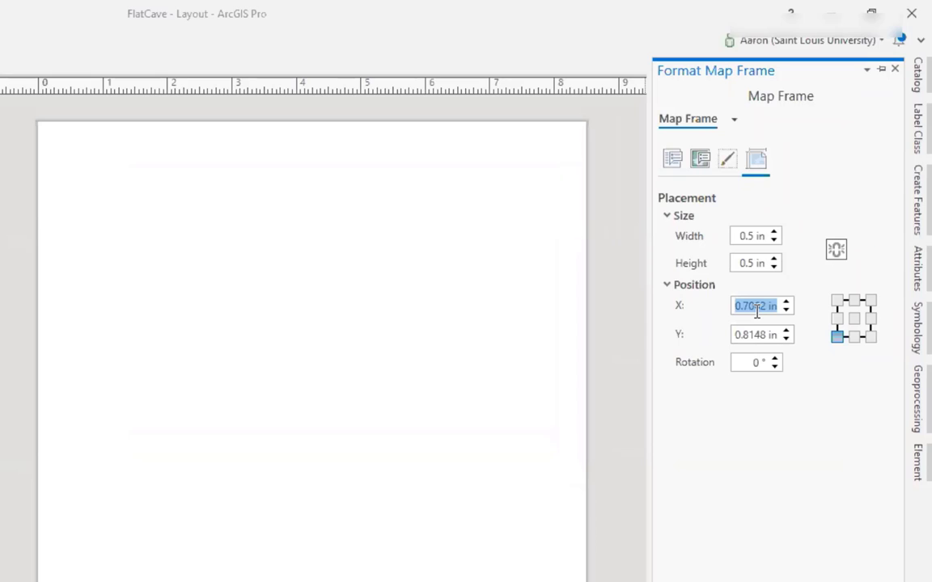
type("7.5")
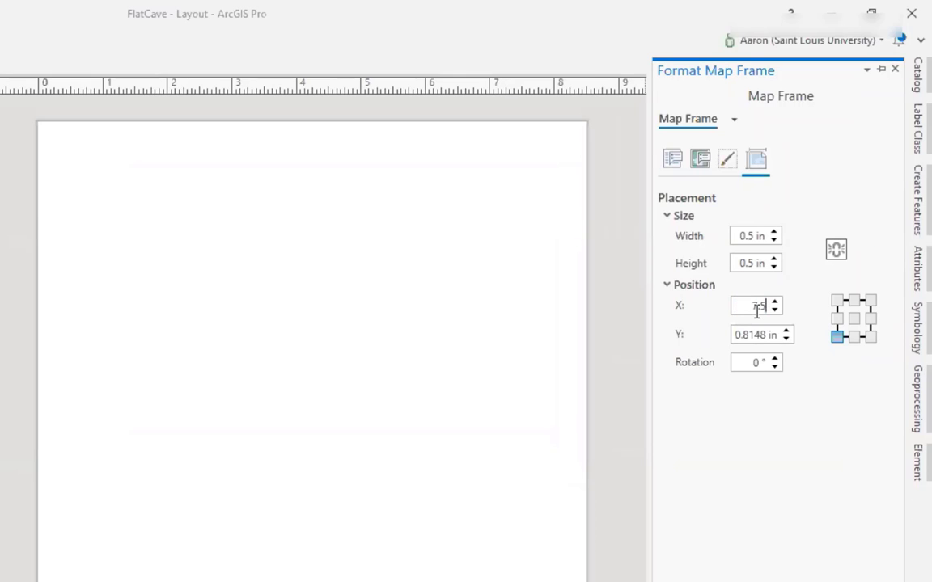
key("Tab")
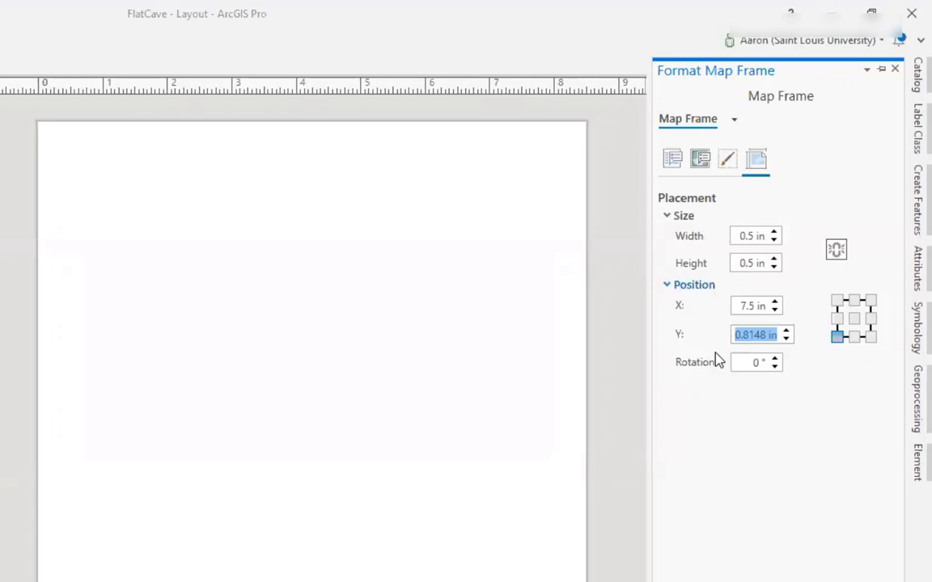
Set the map frame's X and Y position to 0.5 in each
left_click(754, 306)
key("BackSpace")
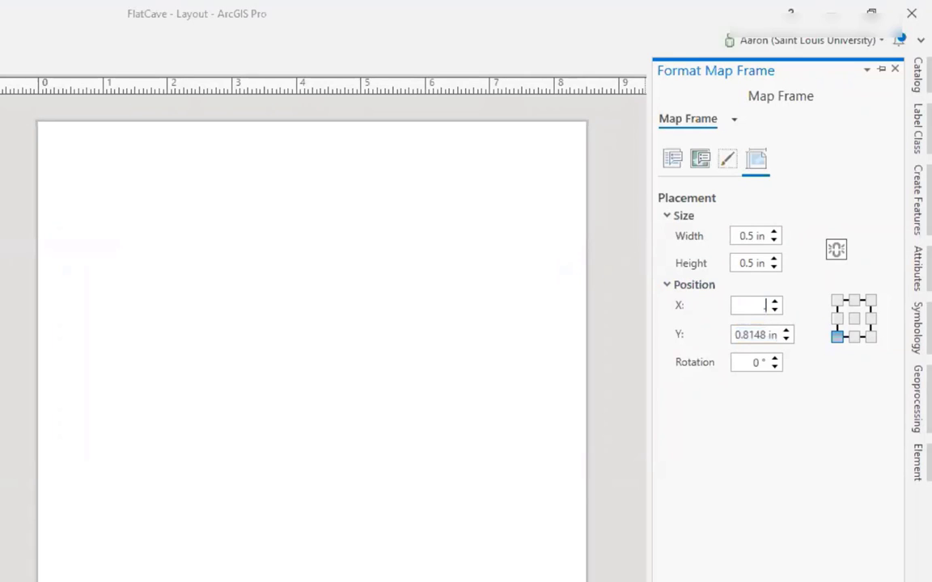
type("0.5")
key("Tab")
key("BackSpace")
type("0.5")
key("Tab")
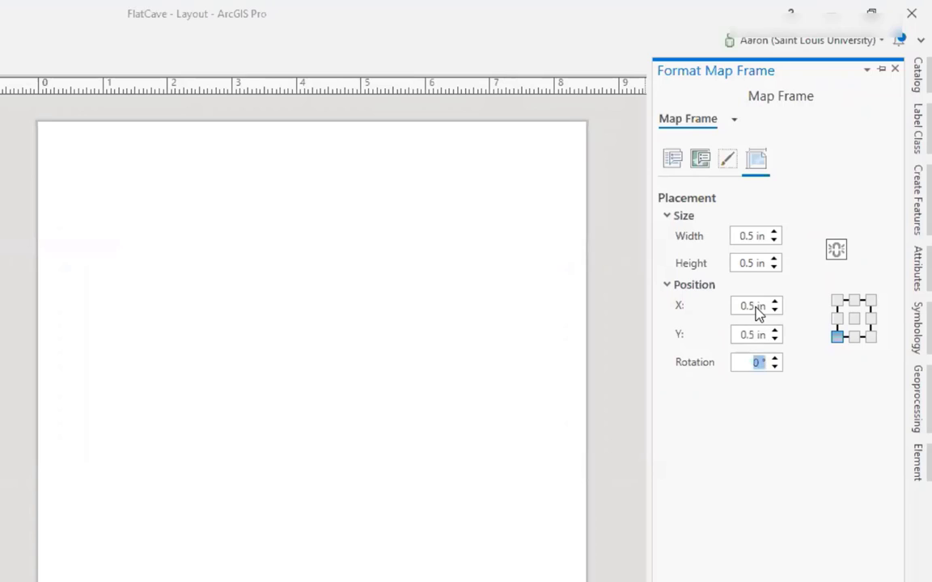
Set the map frame's width to 7.5 in and its height to 10 in, and deselect the frame
left_click(753, 235)
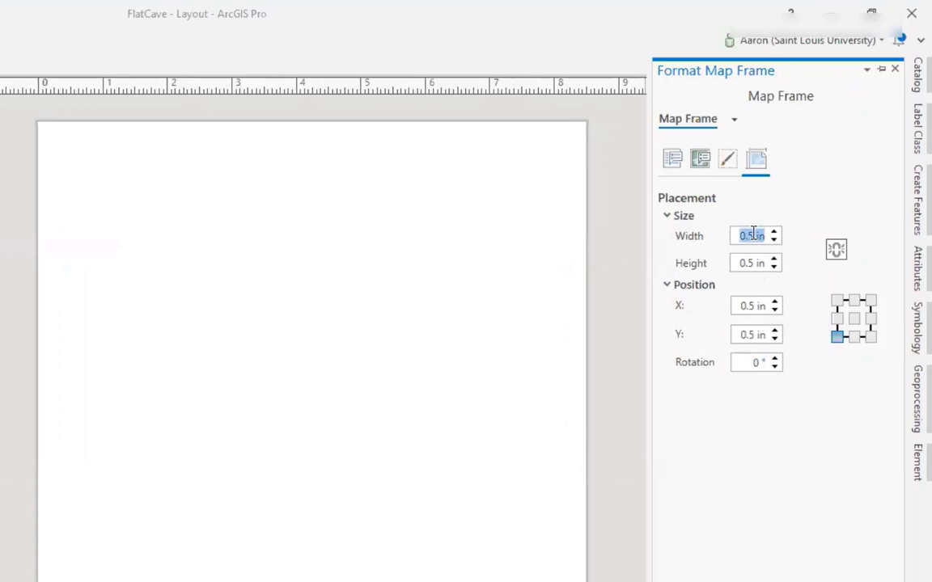
type("7.5")
key("Tab")
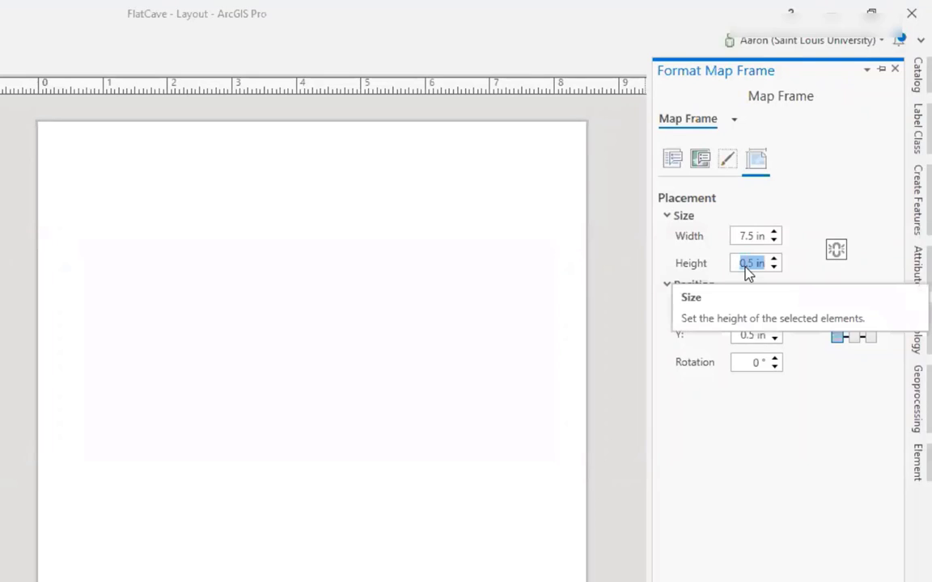
type("10")
key("Return")
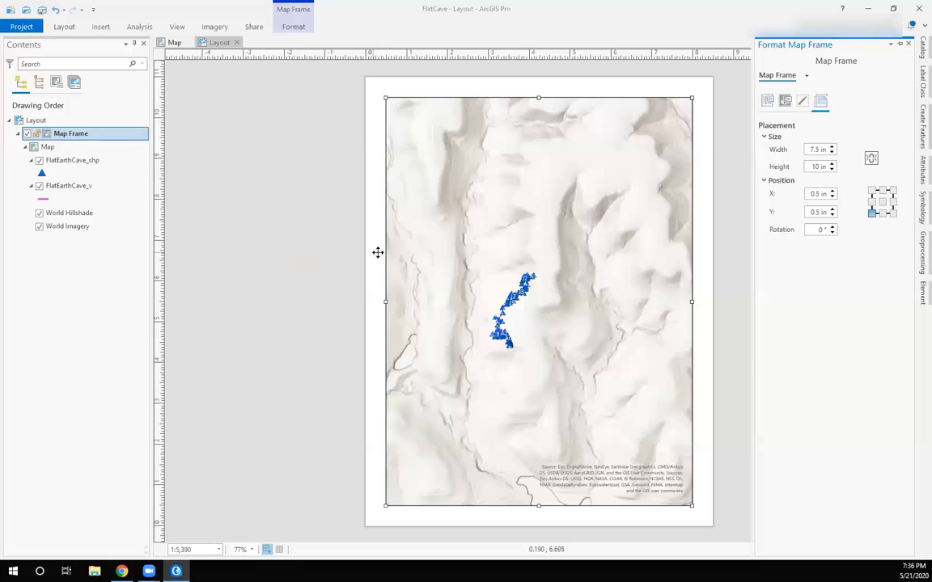
left_click(367, 281)
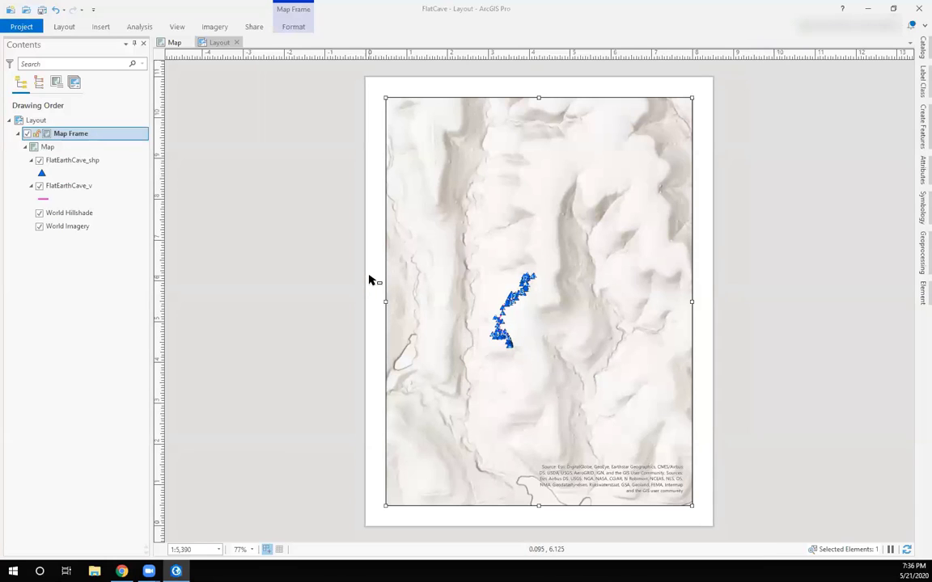
Activate the map frame and enlarge the cave survey inside it without changing the page view
scroll(497, 323, "up", 3)
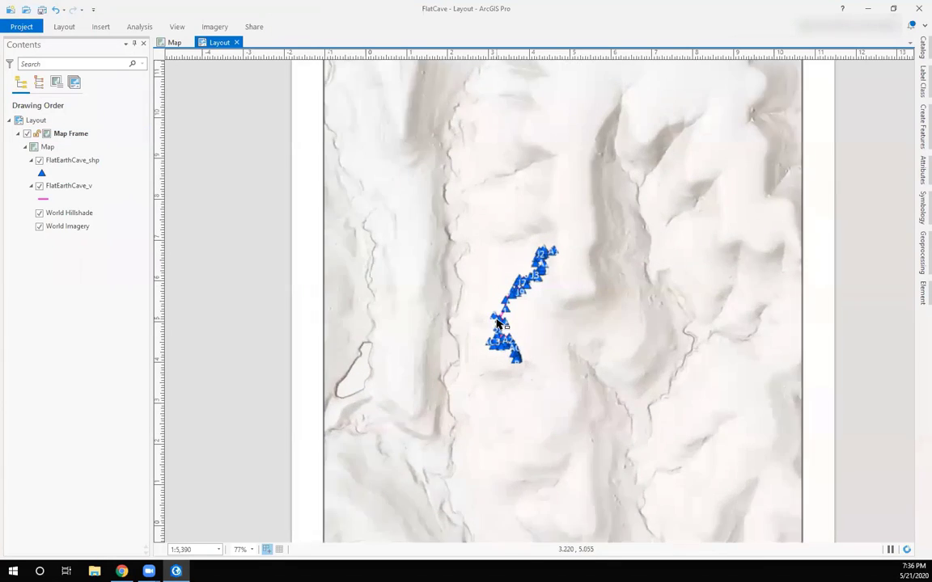
scroll(497, 323, "down", 5)
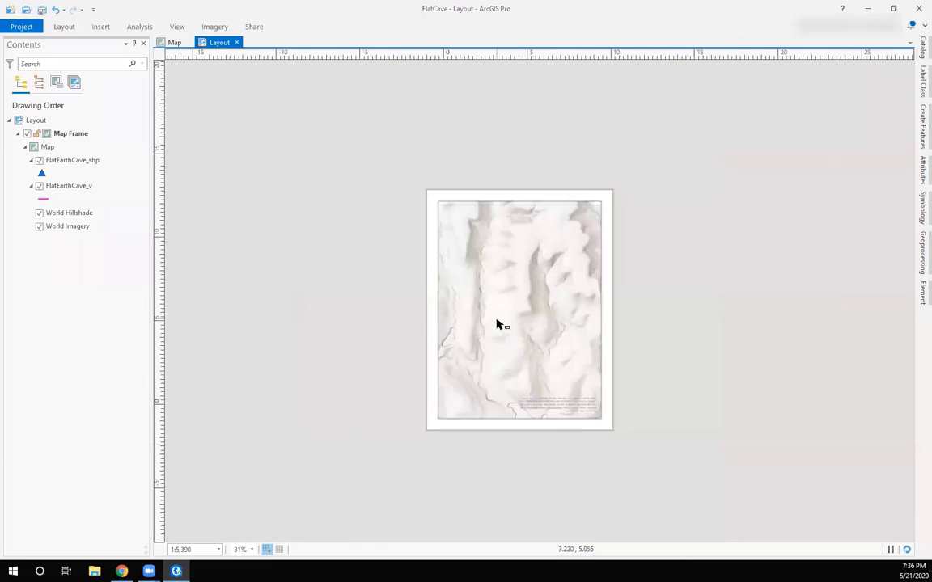
scroll(497, 323, "up", 4)
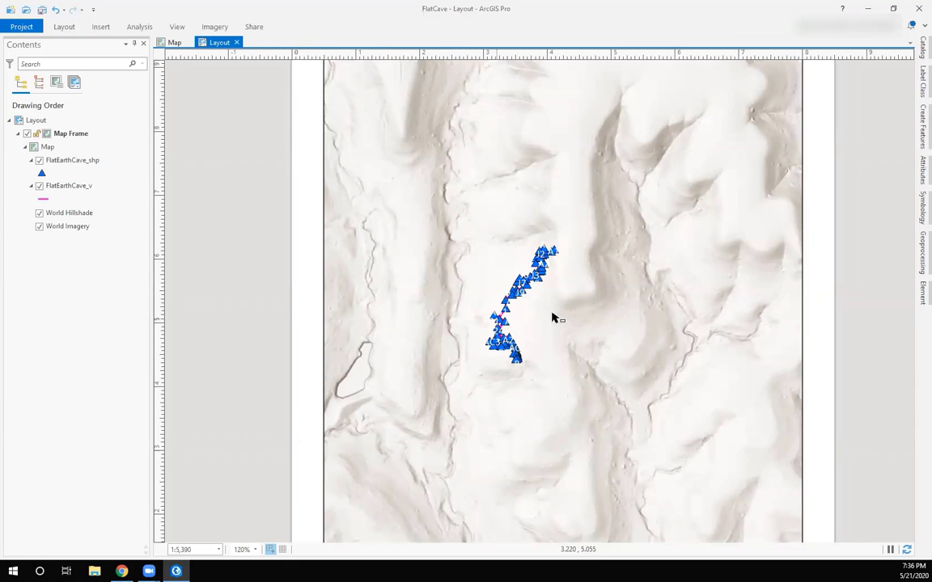
scroll(619, 312, "down", 2)
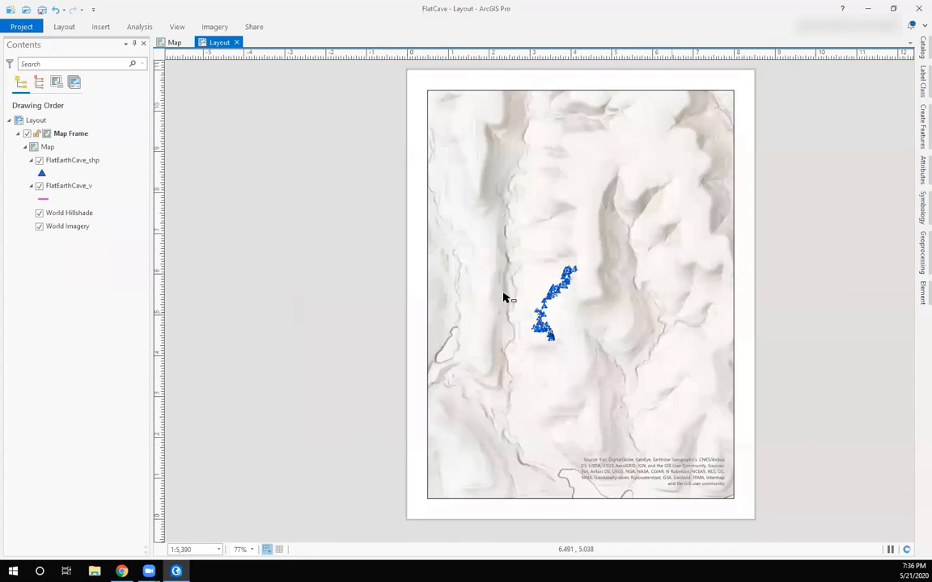
left_click(59, 135)
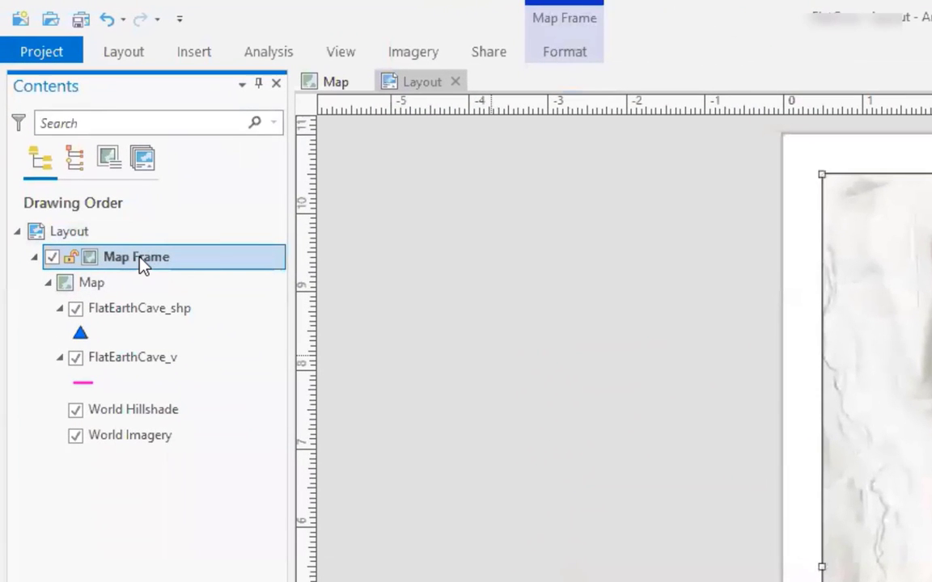
right_click(139, 259)
left_click(200, 272)
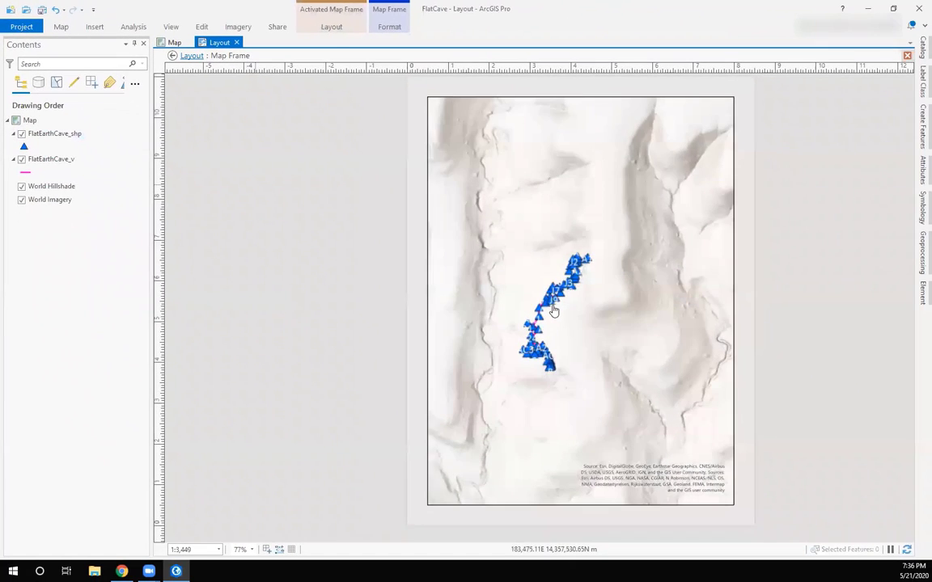
scroll(553, 311, "up", 3)
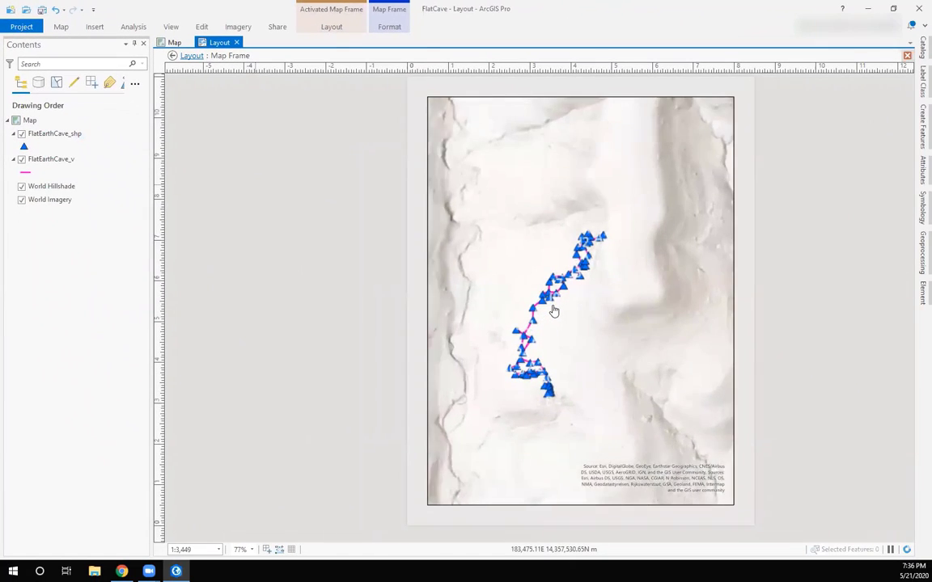
Enlarge and center the cave survey in the map frame, and set the FlatEarthCave_shp label text color to black
left_click_drag(563, 373, 574, 330)
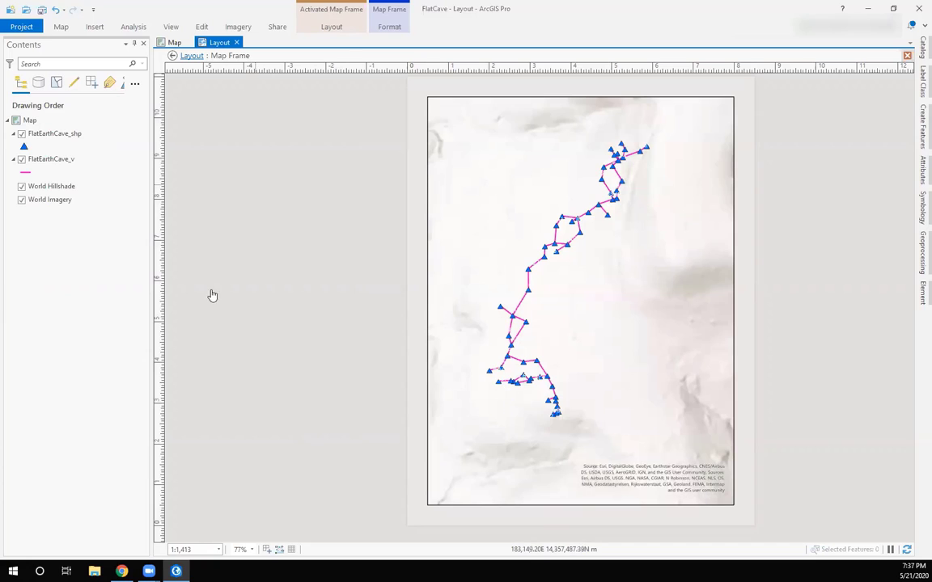
right_click(37, 136)
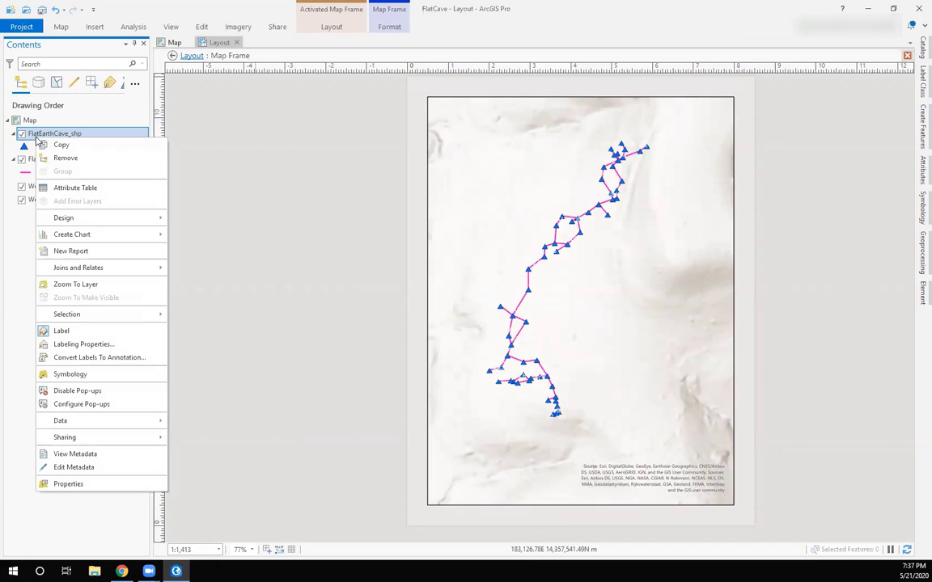
left_click(83, 345)
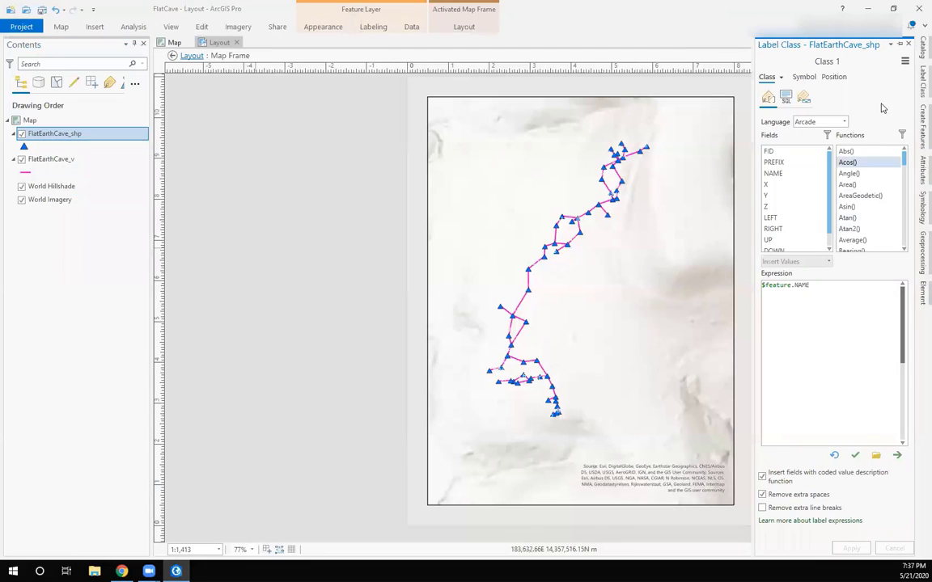
left_click(804, 77)
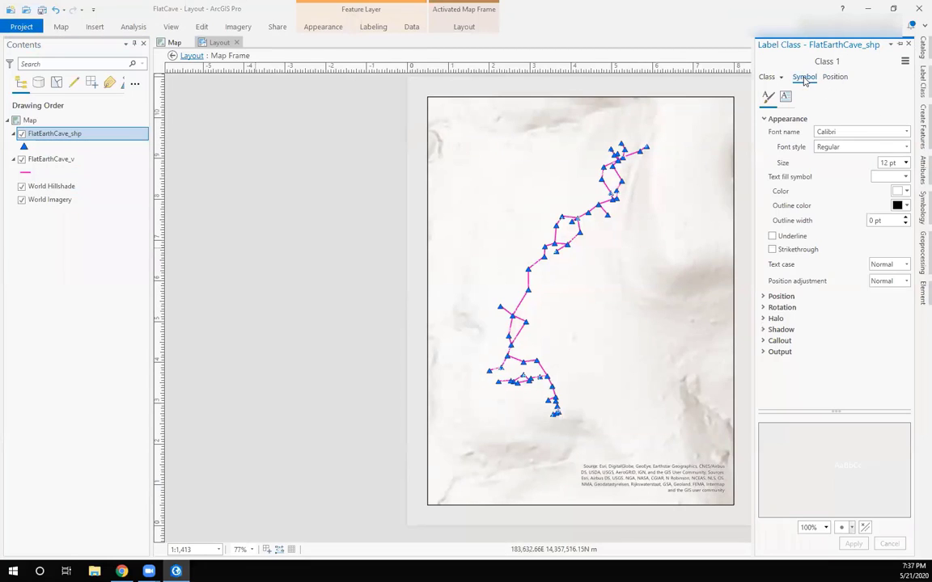
left_click(906, 177)
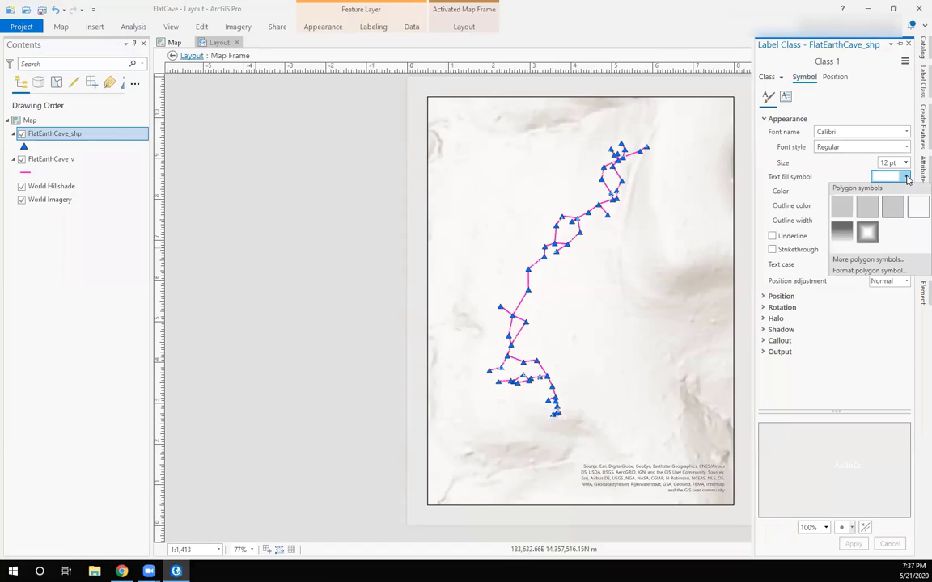
left_click(909, 199)
left_click(907, 191)
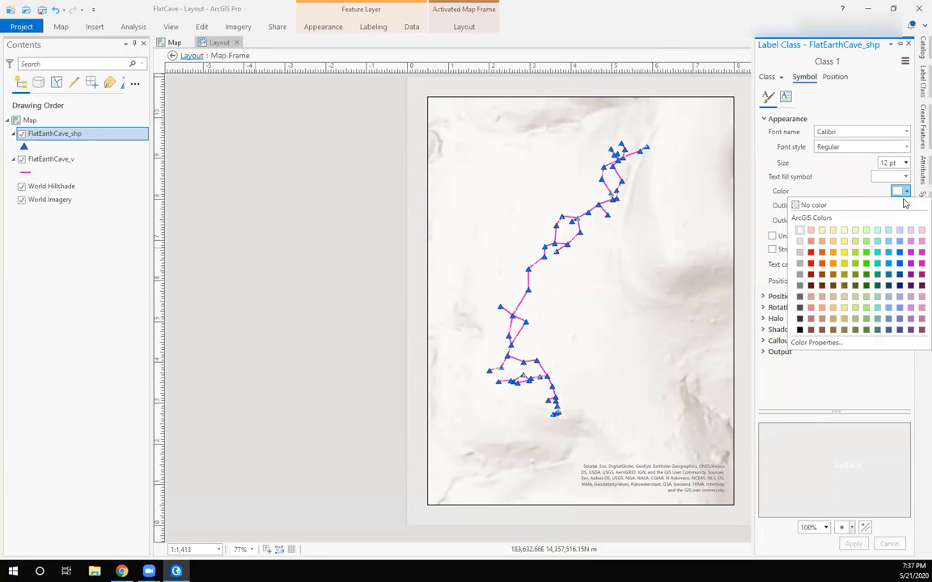
left_click(800, 331)
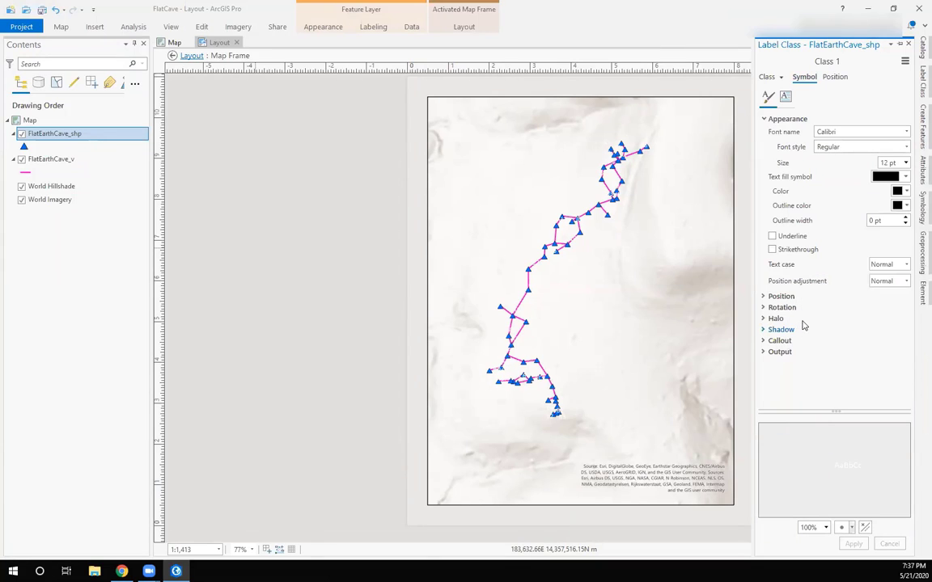
left_click(853, 543)
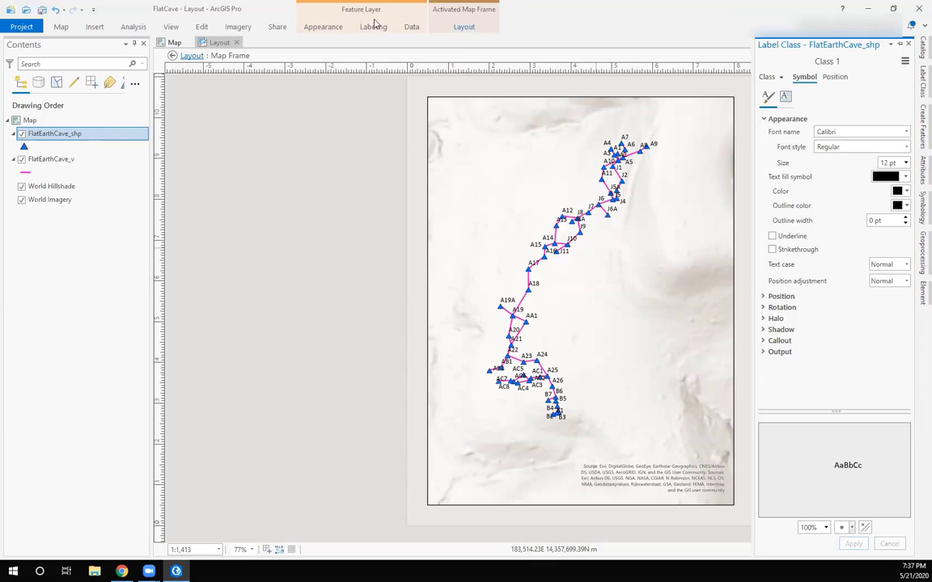
Close the map frame activation and add a small compass north arrow with N, E, S, W letters in the map's lower-right corner
left_click(463, 28)
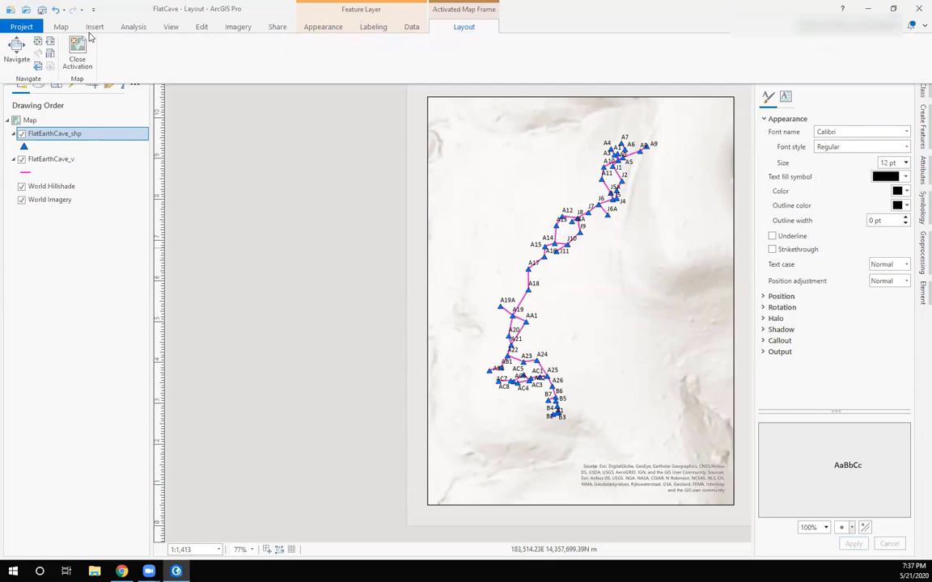
left_click(78, 54)
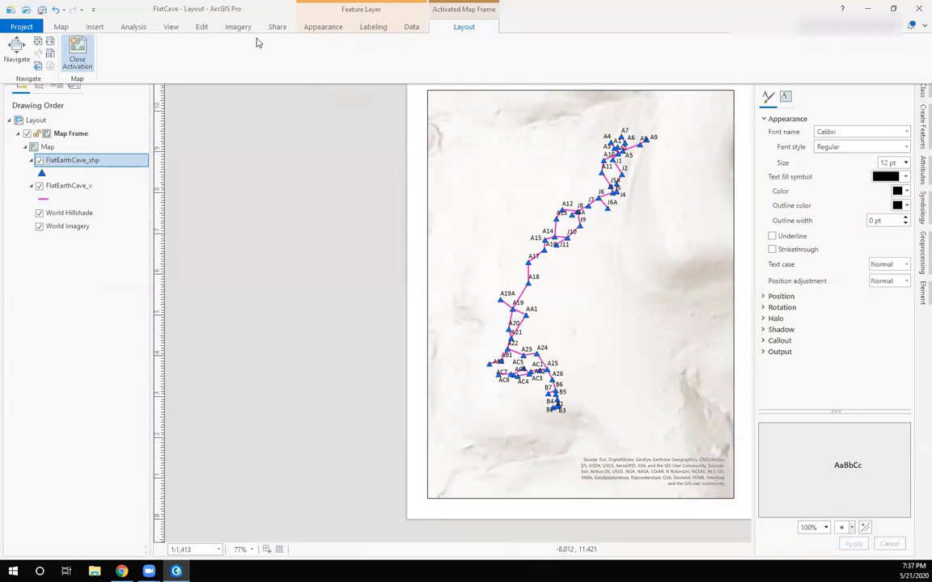
left_click(100, 28)
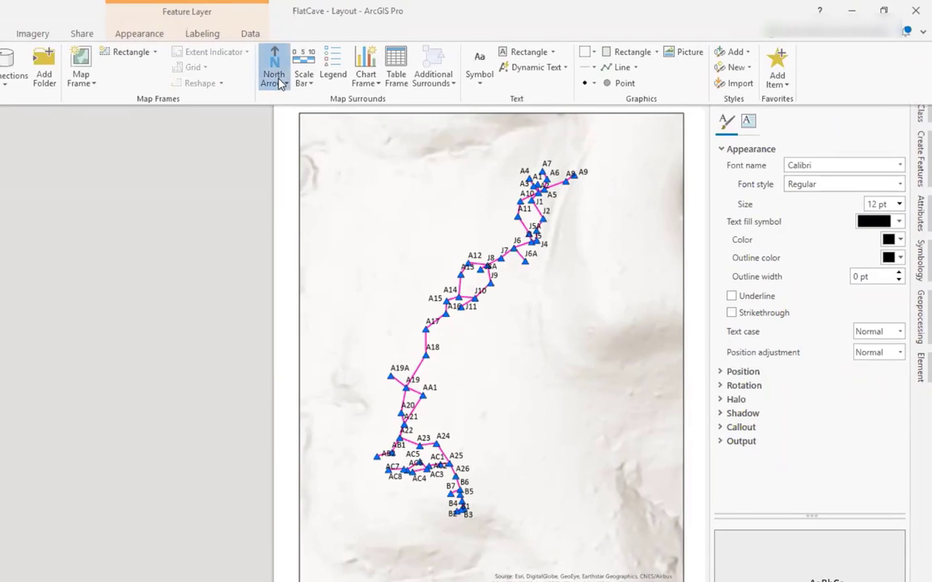
left_click(407, 63)
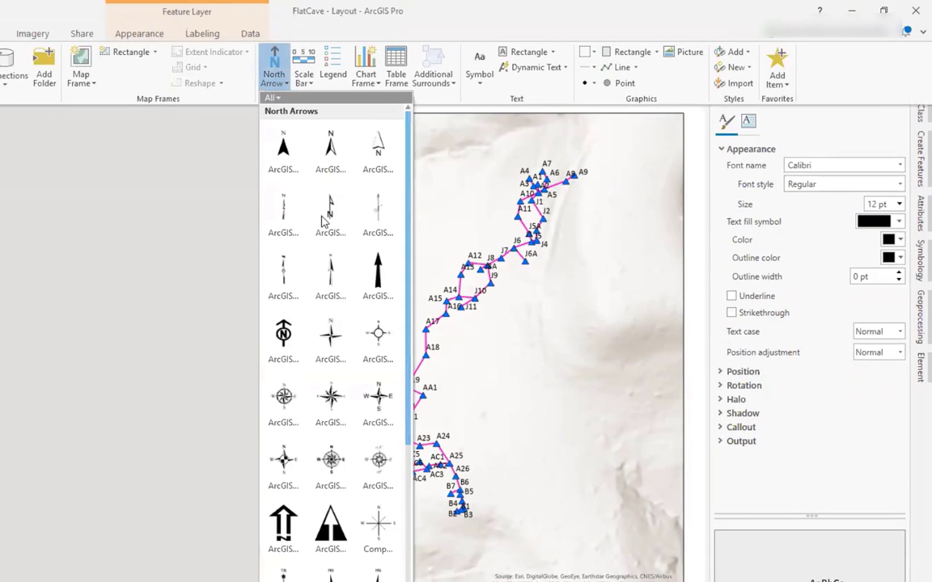
scroll(327, 211, "down", 5)
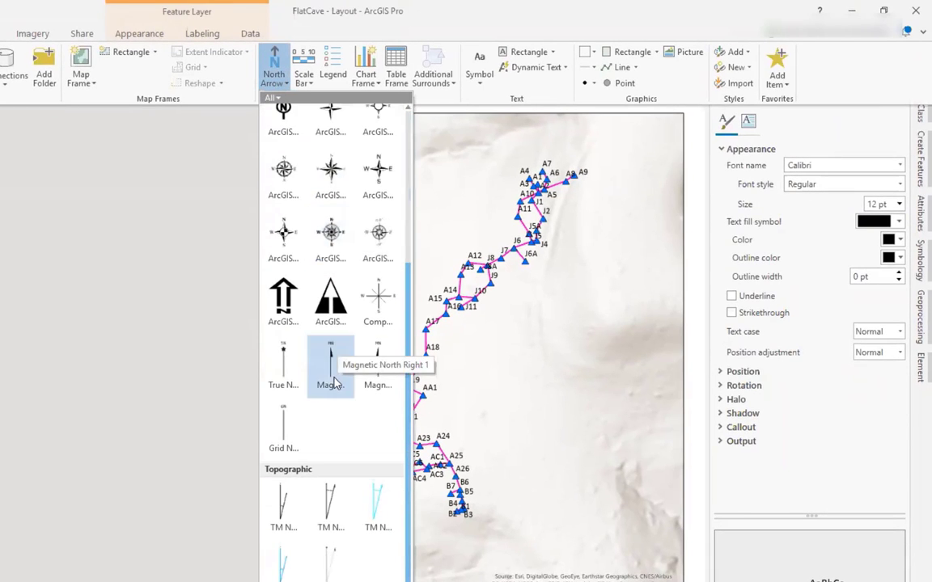
scroll(333, 387, "up", 5)
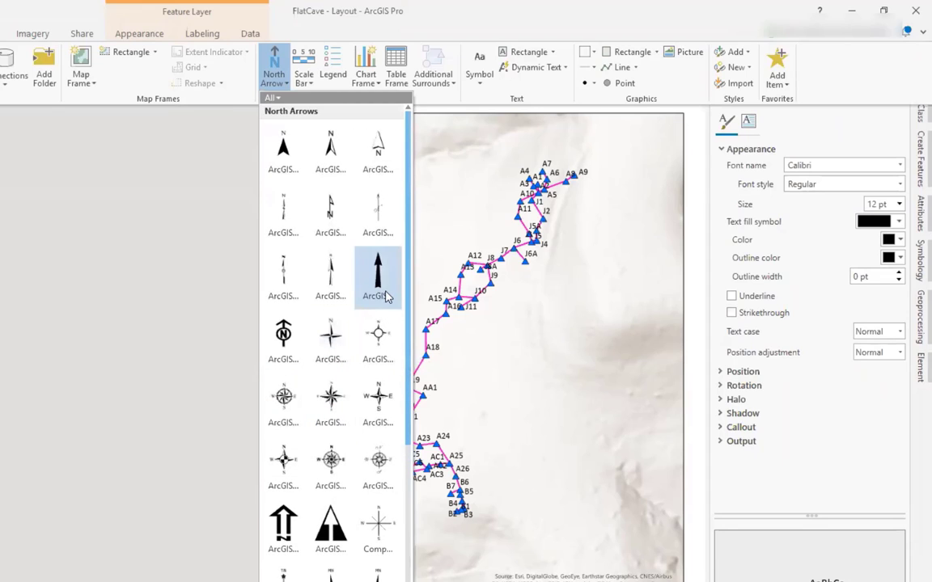
scroll(318, 223, "down", 1)
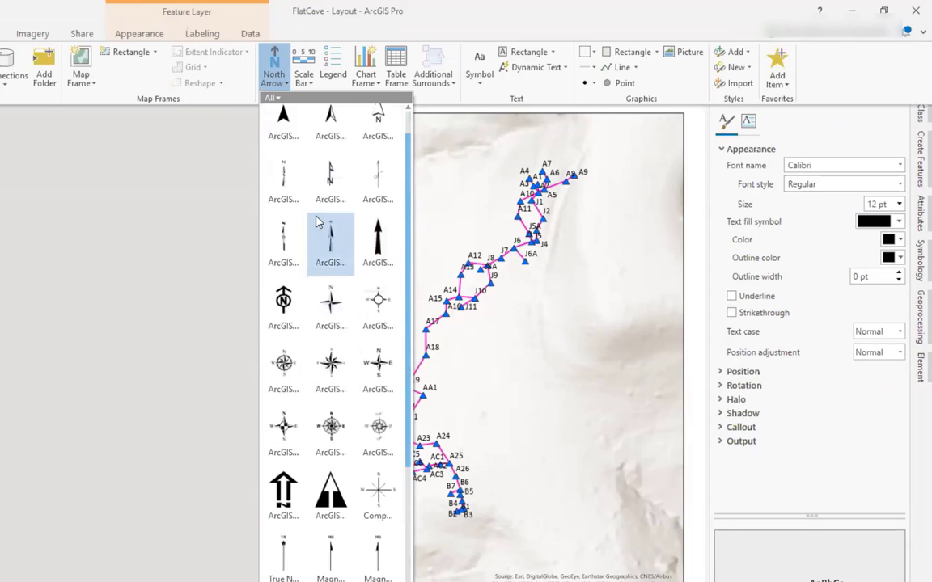
scroll(318, 222, "down", 2)
scroll(316, 218, "down", 2)
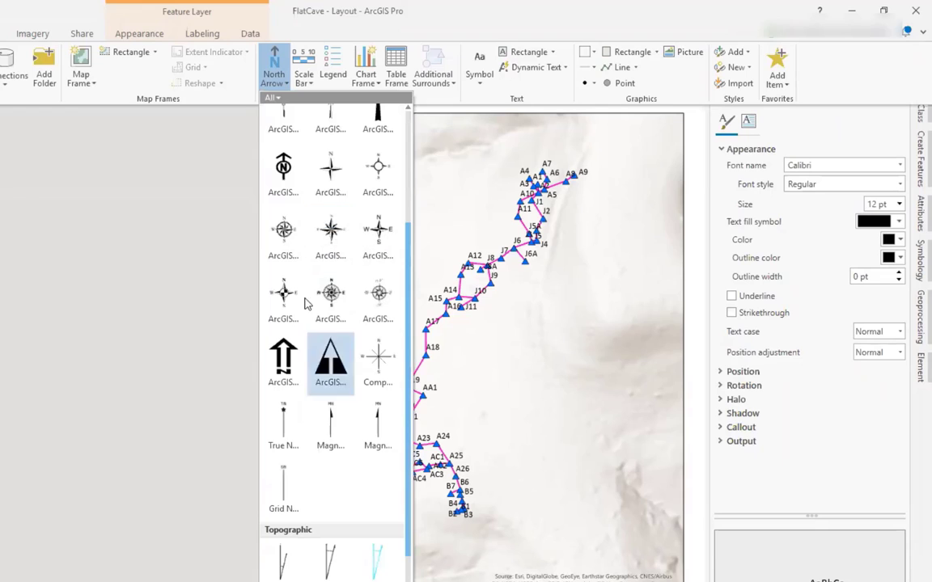
scroll(306, 377, "down", 2)
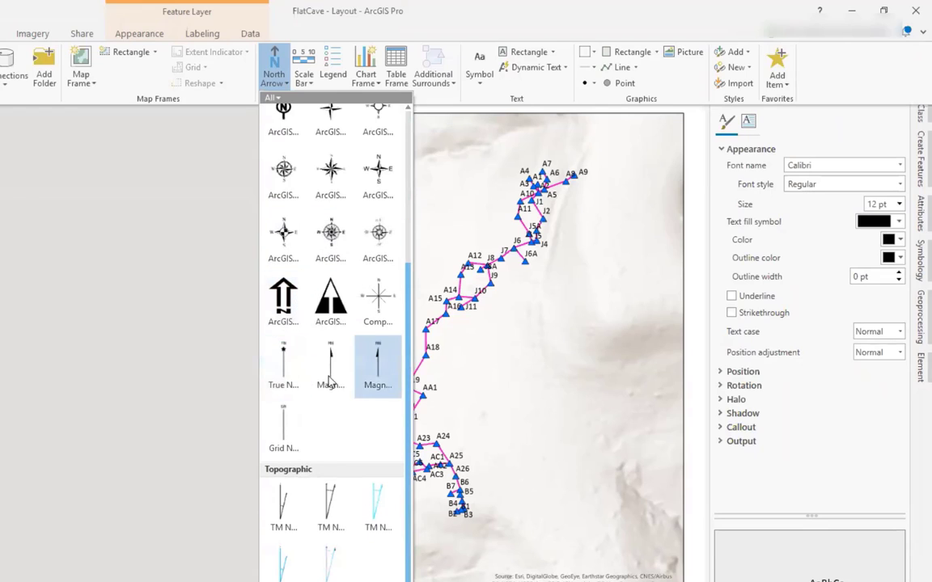
scroll(327, 378, "up", 7)
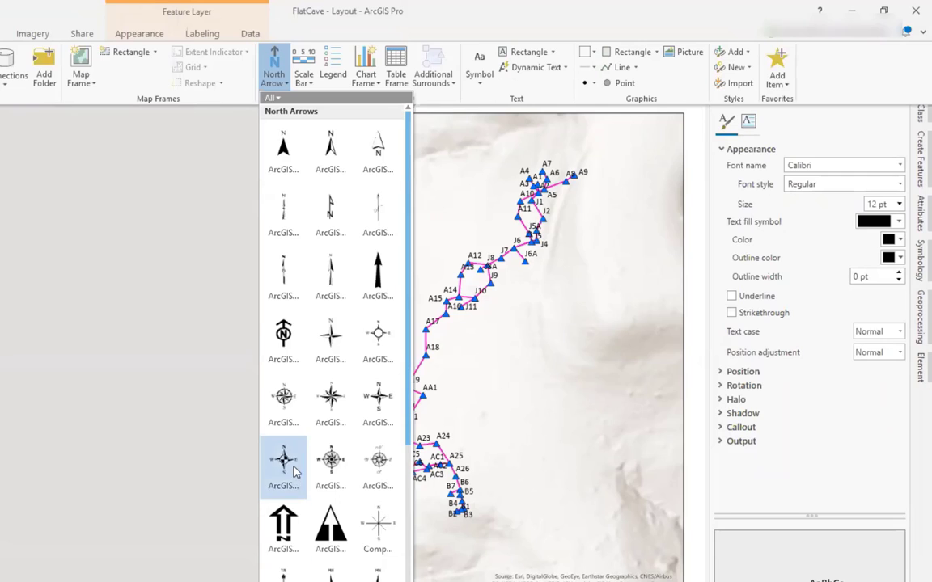
scroll(291, 453, "down", 1)
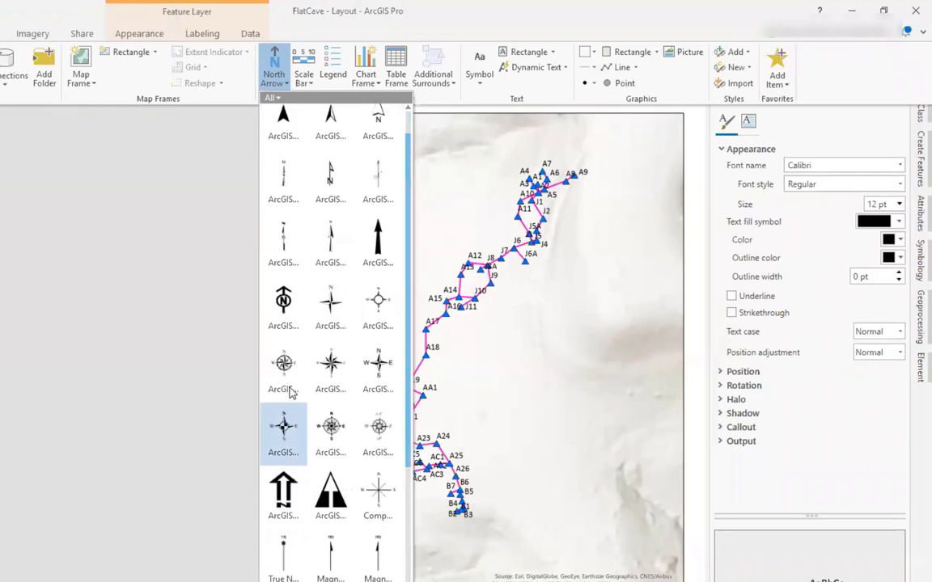
left_click(279, 428)
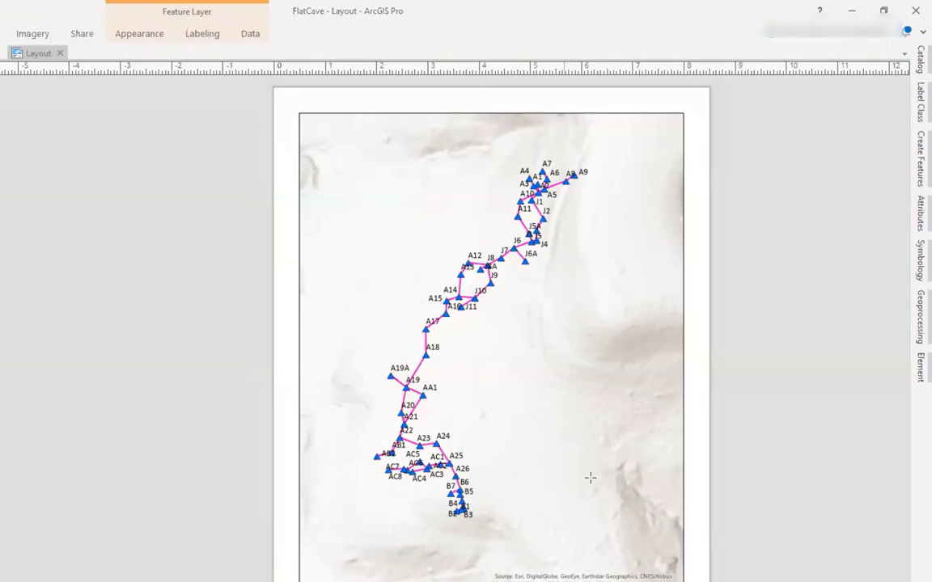
mouse_move(622, 510)
left_mouse_down()
mouse_move(517, 396)
mouse_move(467, 367)
left_mouse_up()
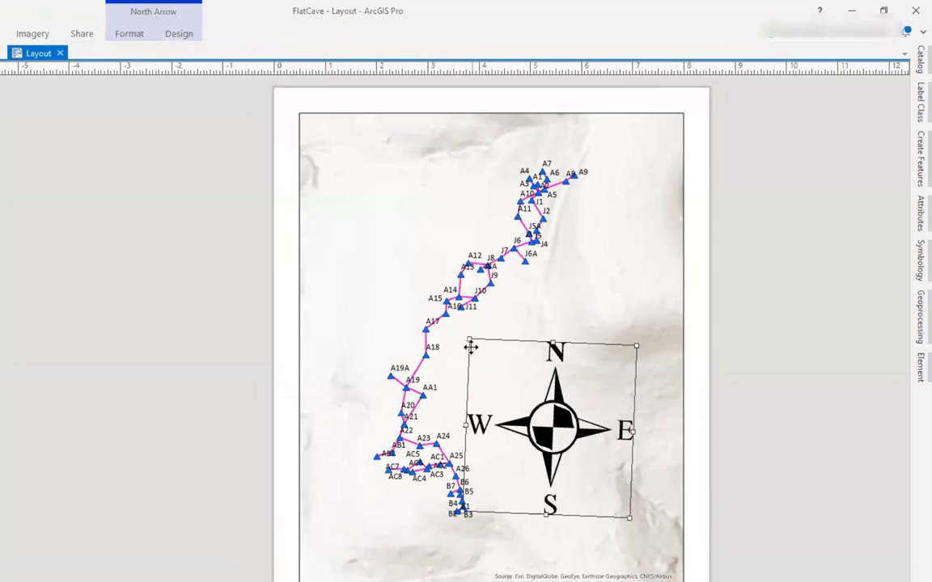
left_click_drag(467, 337, 641, 525)
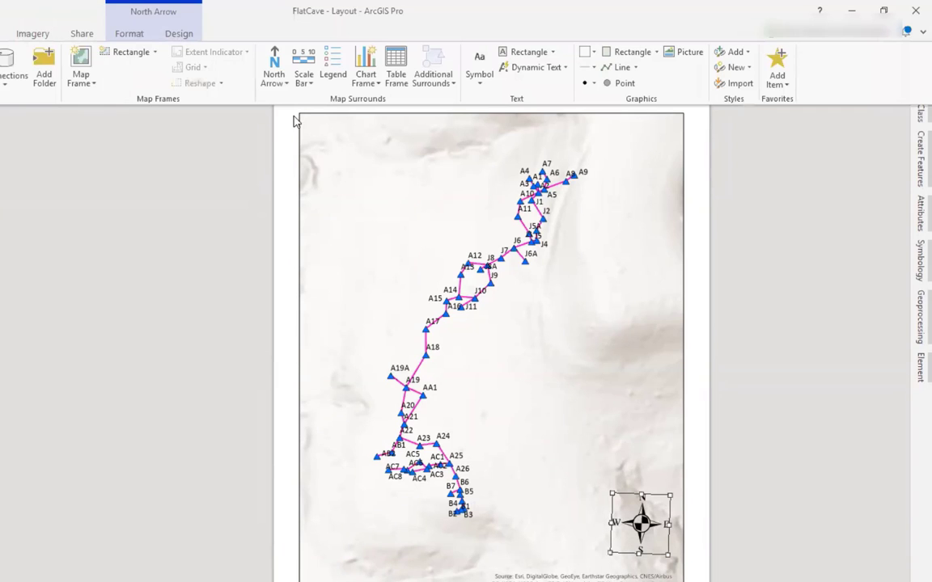
Insert the imperial Alternating Scale Bar 1, about 3.15 in wide and 0.95 in high, above the north arrow
left_click(301, 79)
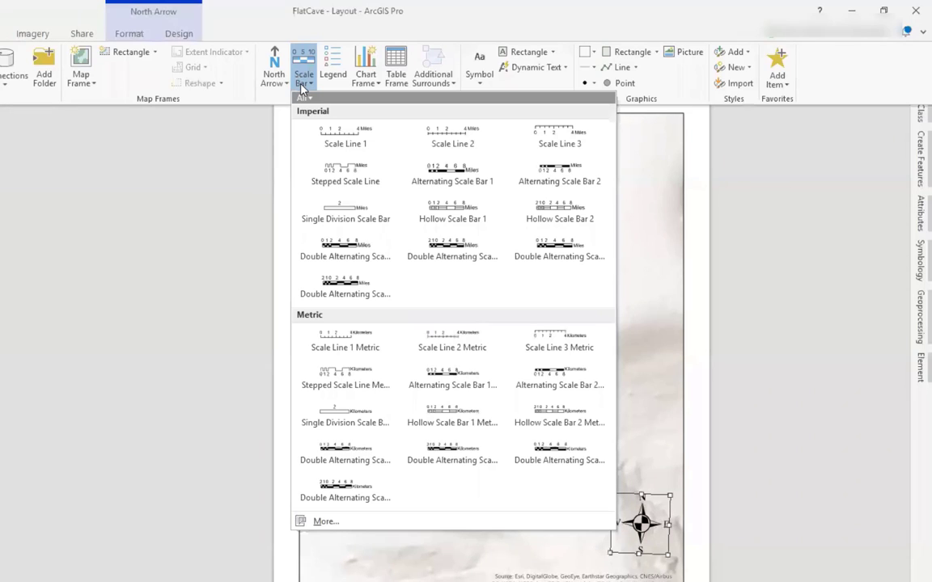
left_click(454, 181)
left_click_drag(510, 364, 671, 412)
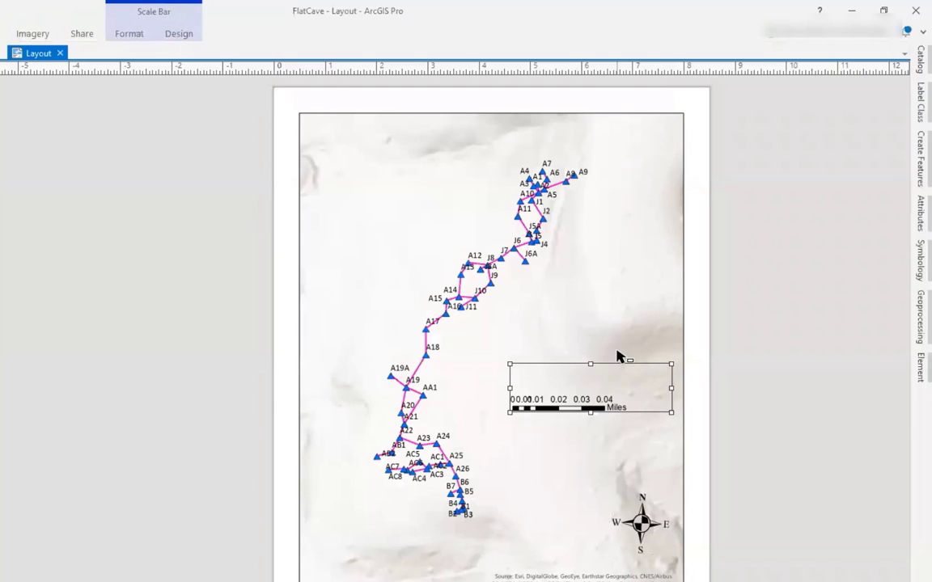
Set the scale bar's map units to Kilometers and its label position to Below center
right_click(529, 408)
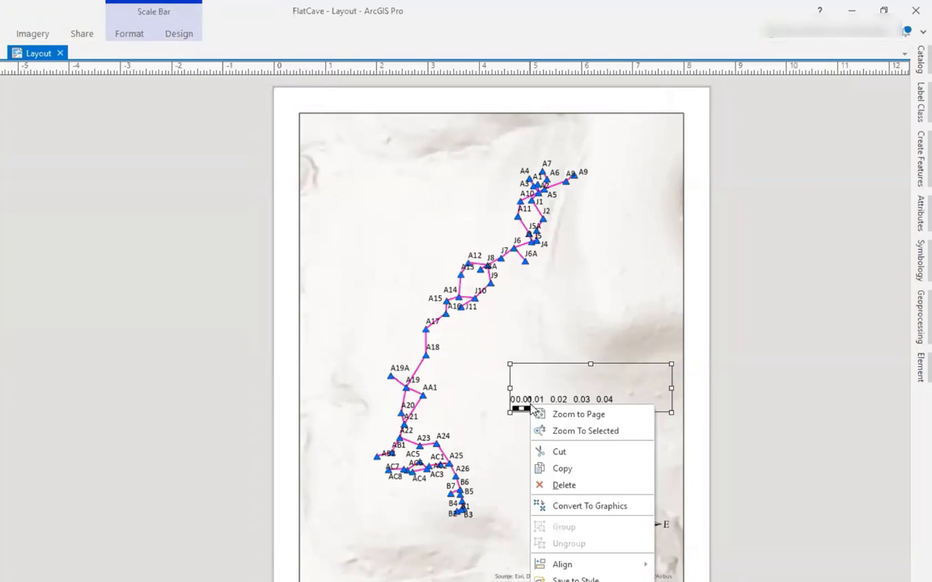
left_click(574, 580)
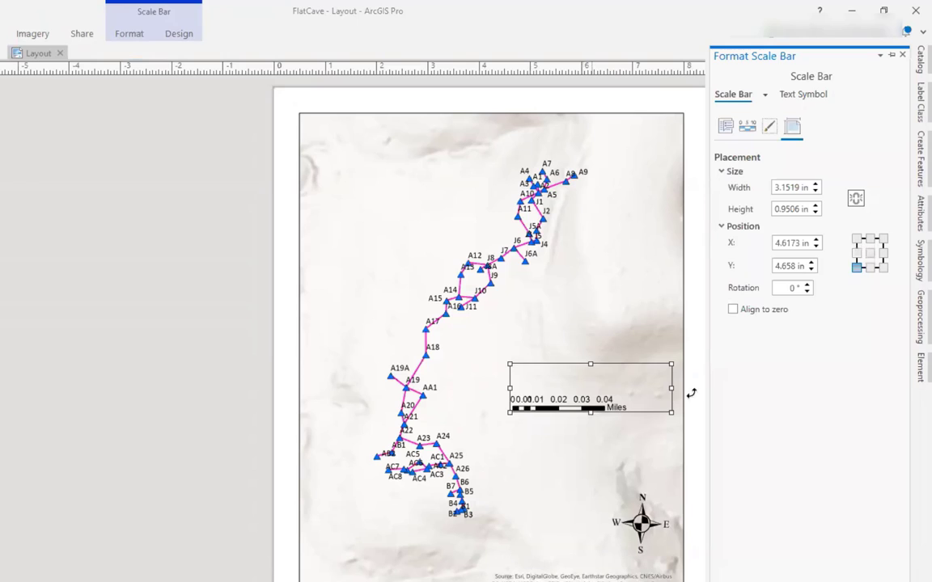
left_click(727, 127)
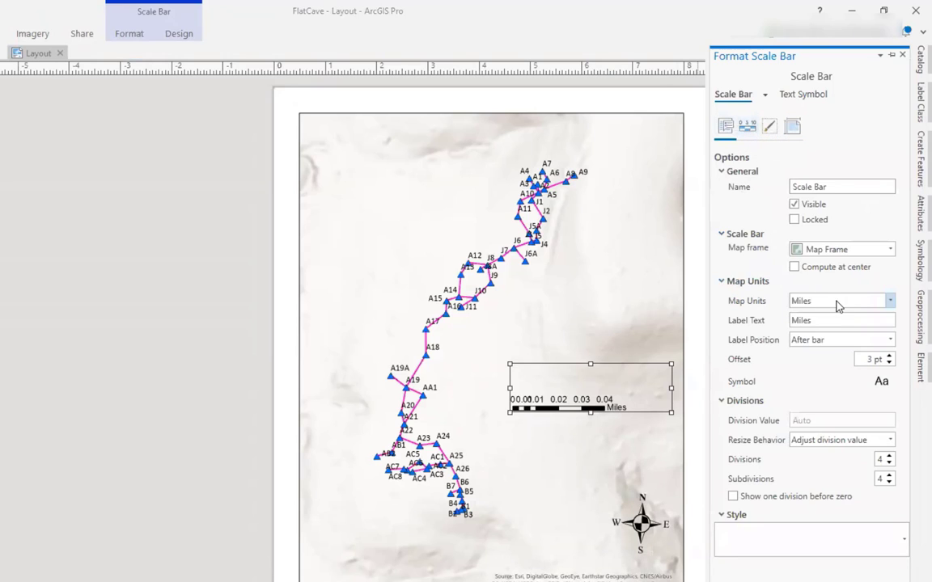
left_click(891, 300)
left_click(844, 330)
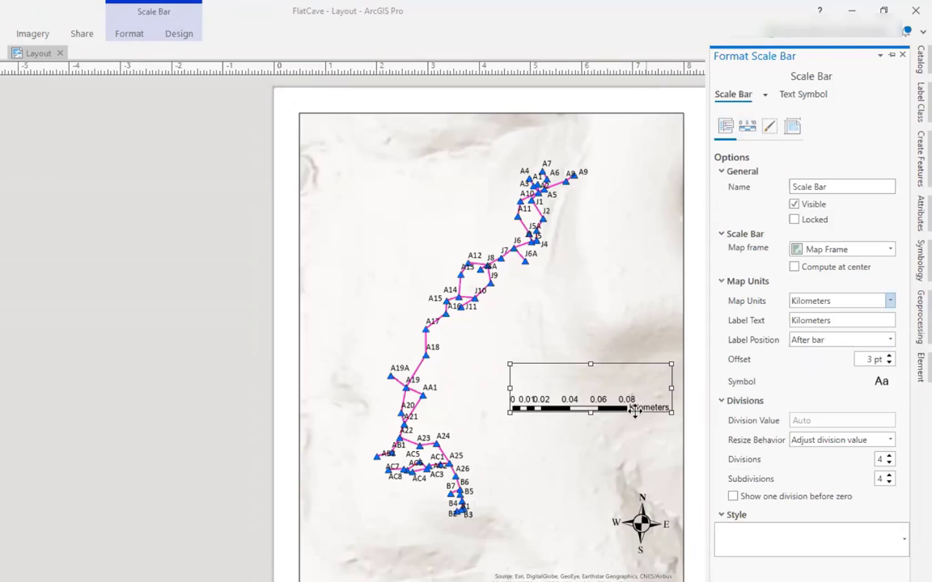
left_click(889, 341)
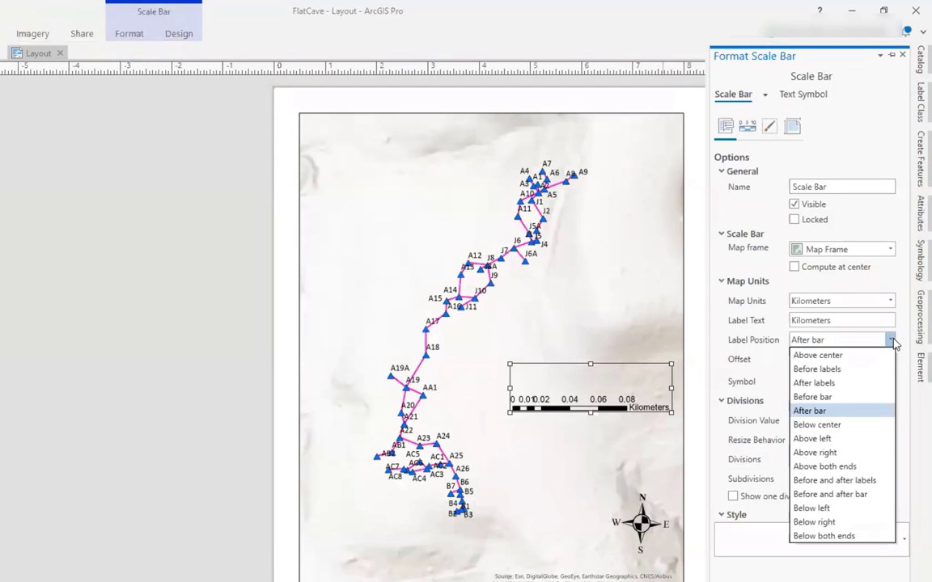
left_click(830, 426)
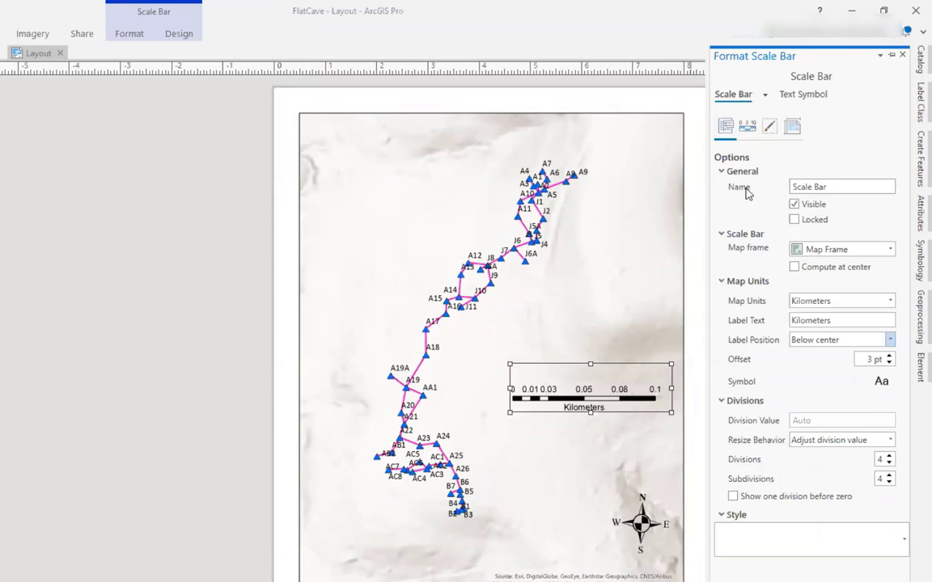
Set the scale bar's resize behavior to Adjust width and its division value to 0.5
left_click(890, 440)
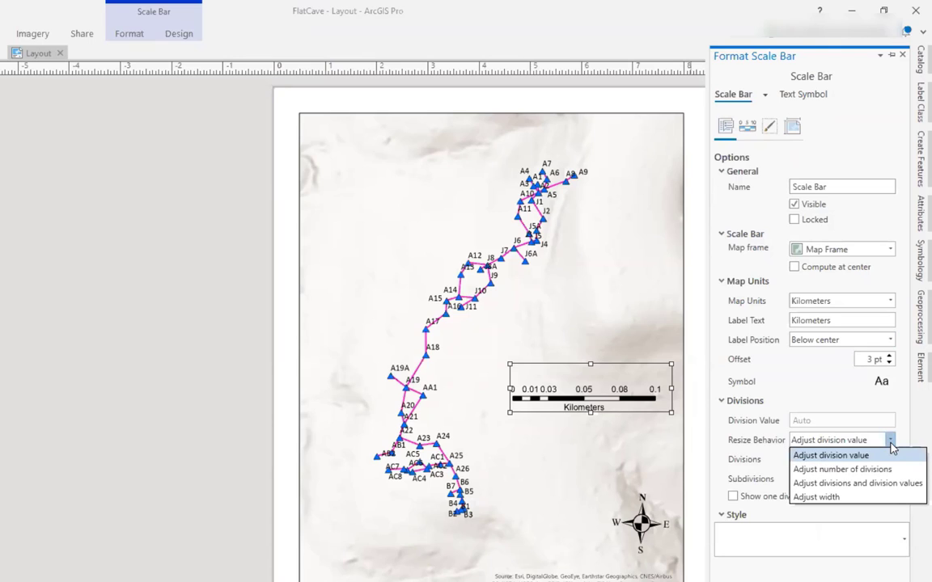
left_click(864, 499)
left_click_drag(817, 422, 759, 428)
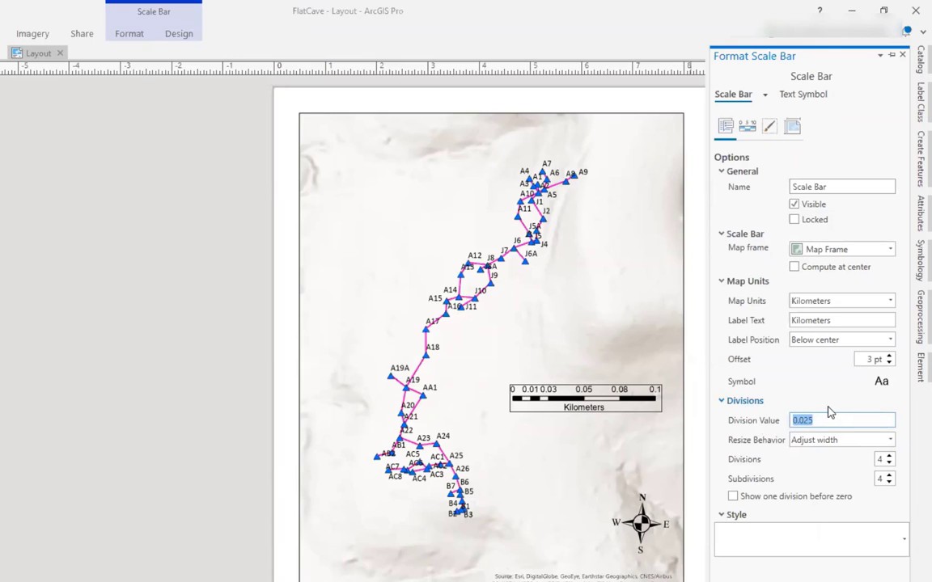
type("0.5")
key("Tab")
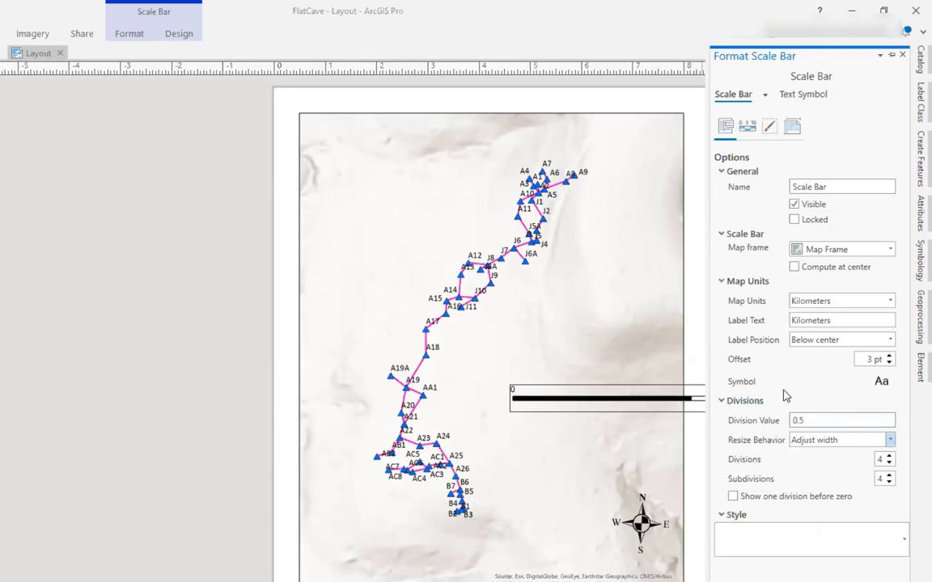
Reduce the scale bar to 2 divisions and 0 subdivisions, and shift the oversized bar left across the page
left_click(888, 482)
left_click(889, 482)
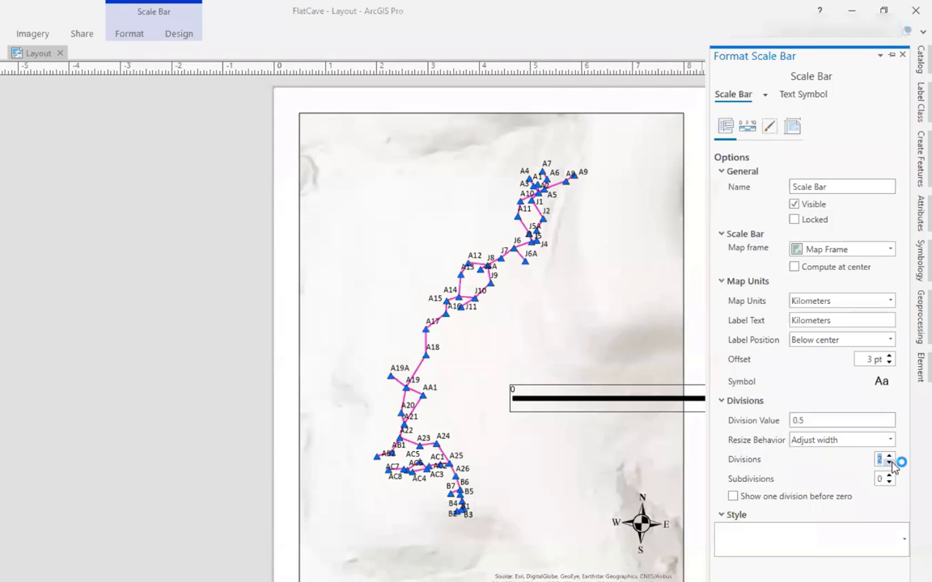
left_click(467, 385)
left_click_drag(467, 385, 109, 395)
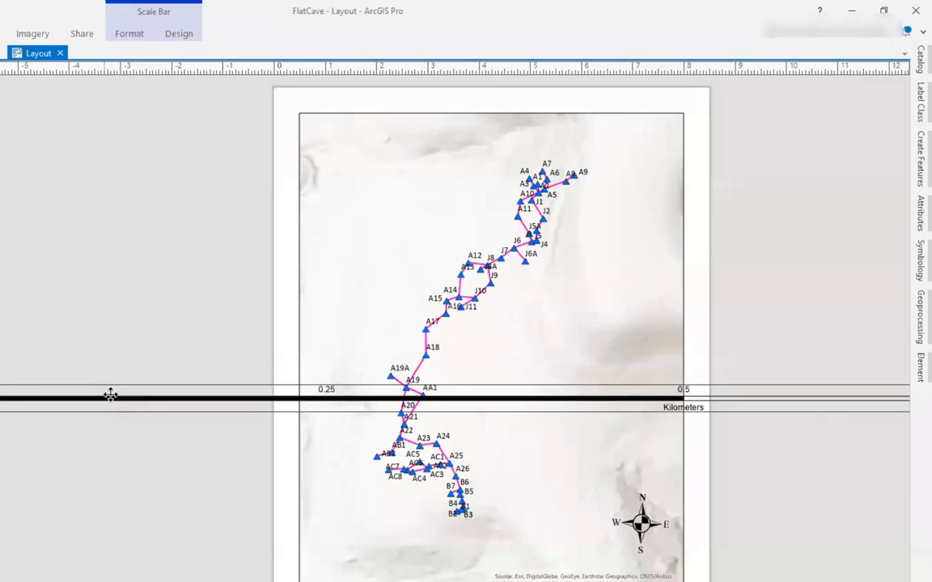
Set the scale bar's division value to 0.1 and move the bar beneath the cave survey, beside the north arrow
right_click(590, 401)
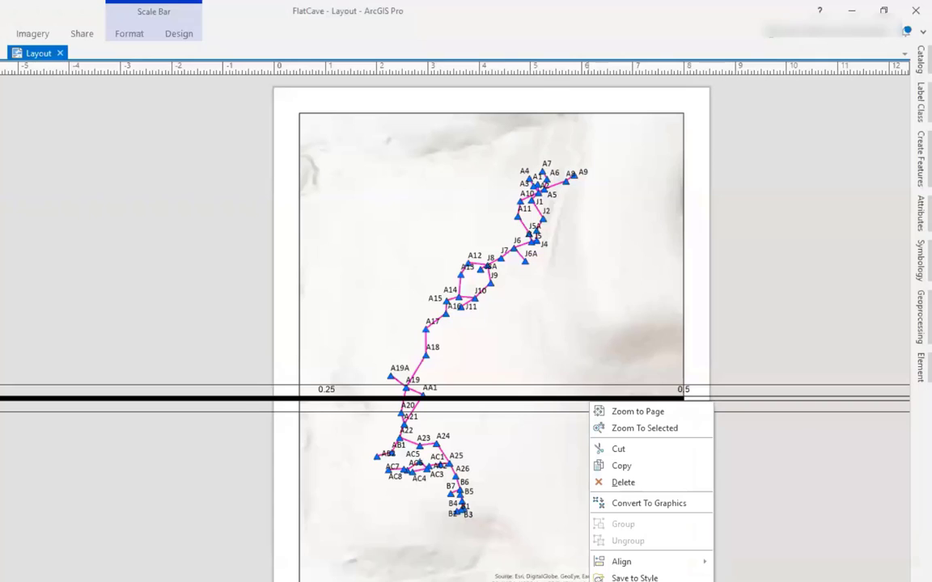
left_click(638, 581)
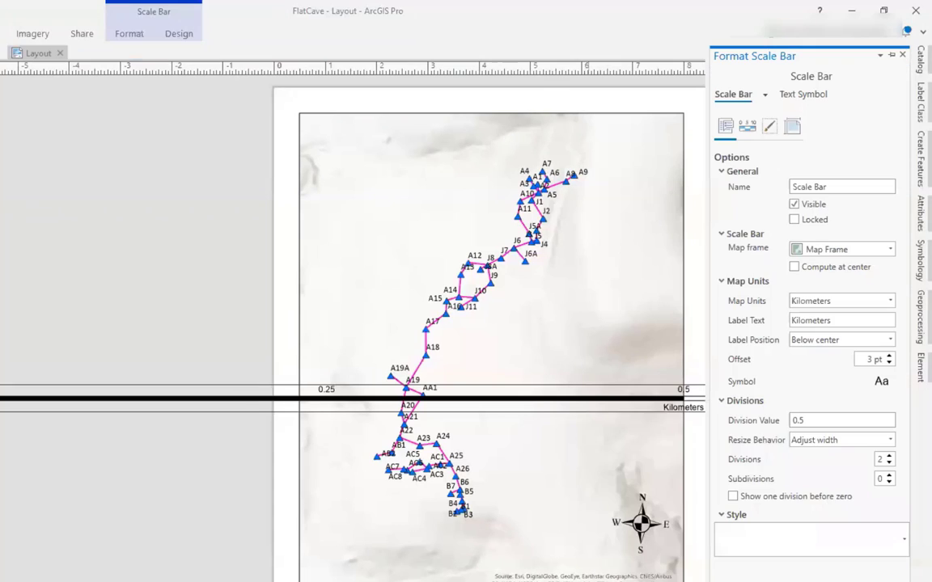
double_click(812, 421)
type("0.1")
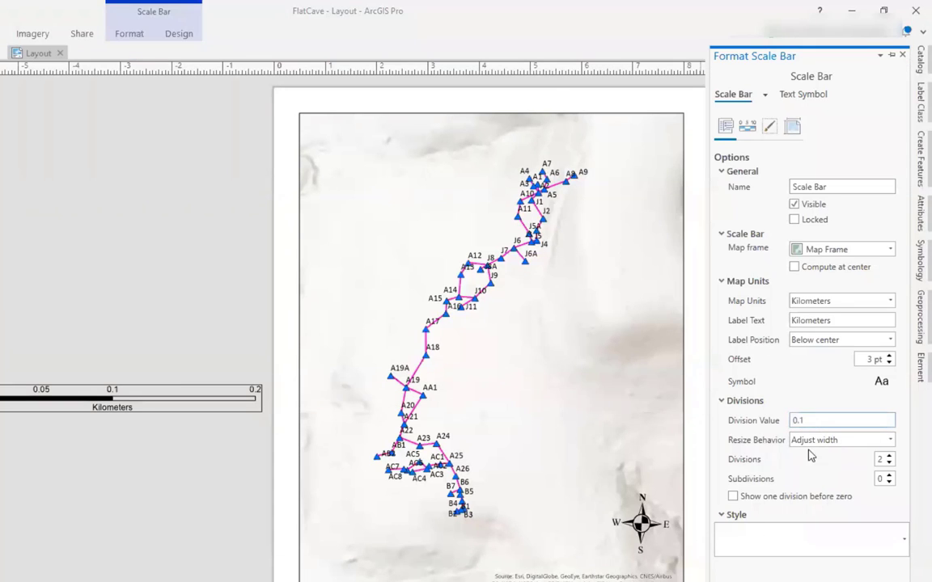
left_click_drag(210, 414, 521, 543)
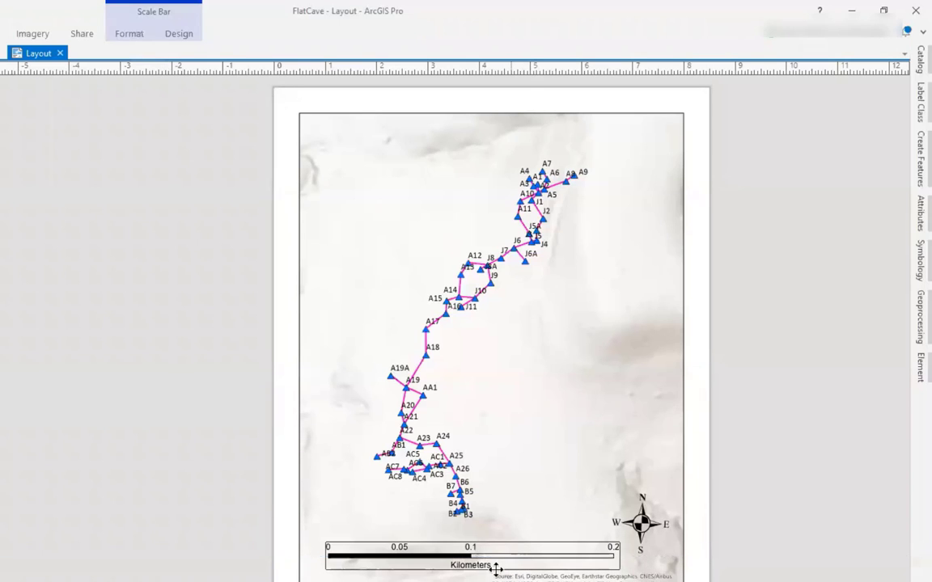
left_click(243, 385)
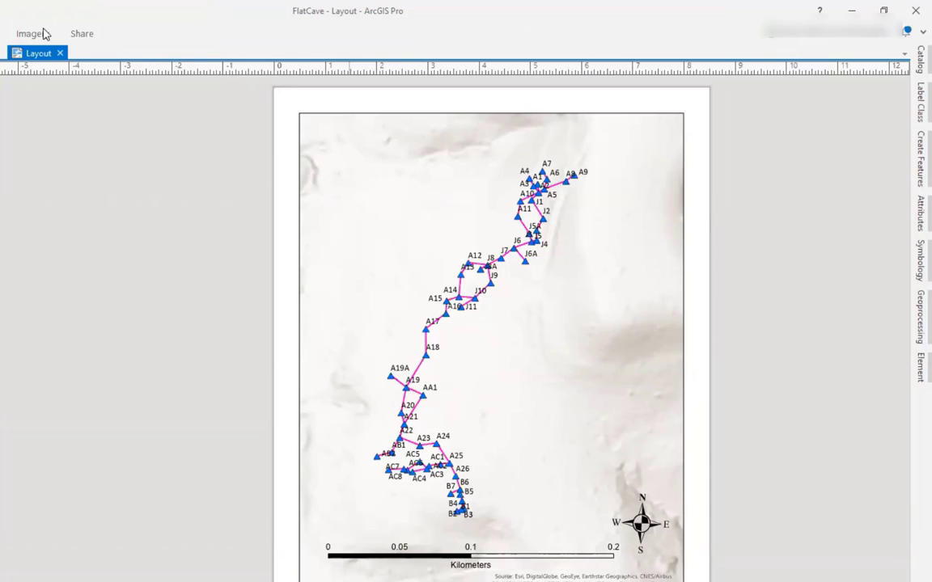
Insert a layout text element reading "Flat Earth cave" in the open upper-left area of the map frame
left_click(4, 34)
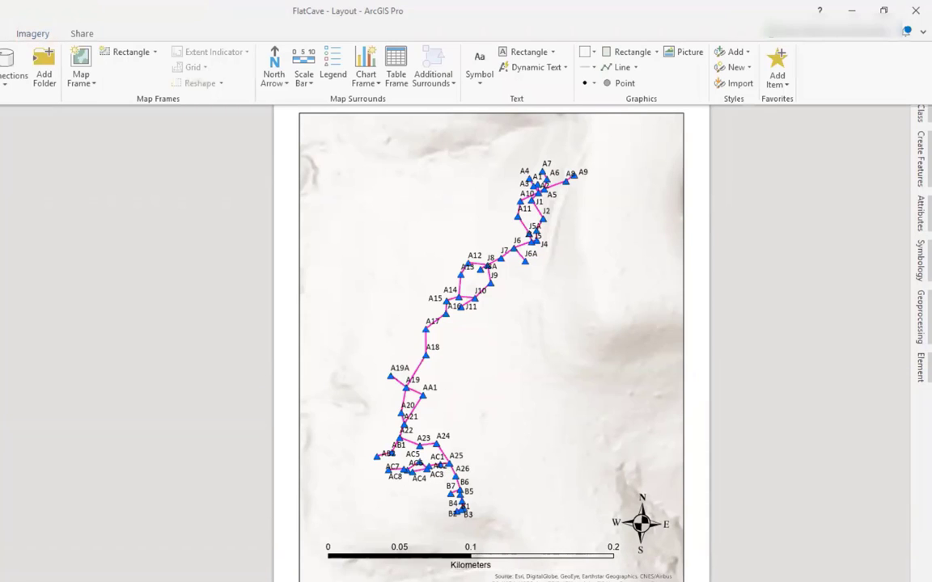
left_click(518, 53)
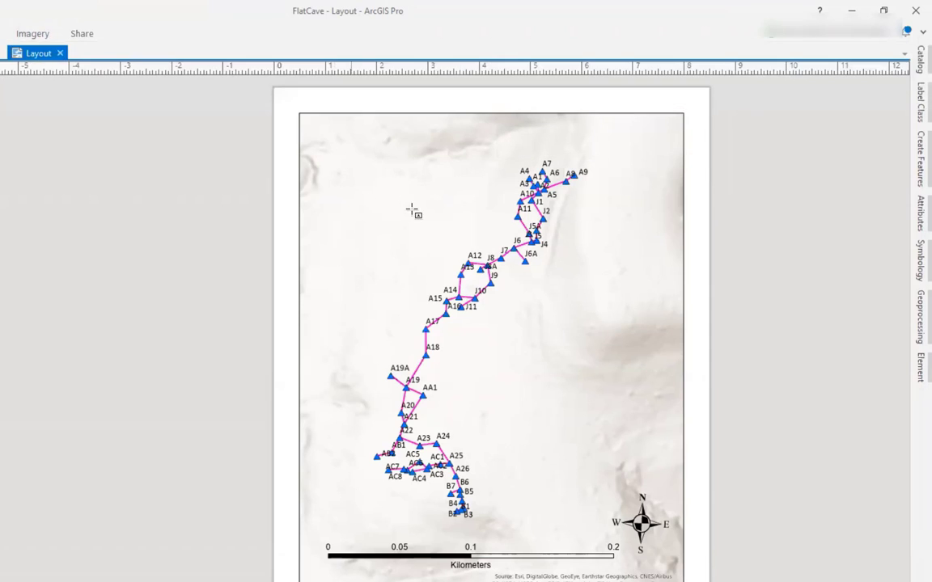
left_click(365, 181)
key("BackSpace")
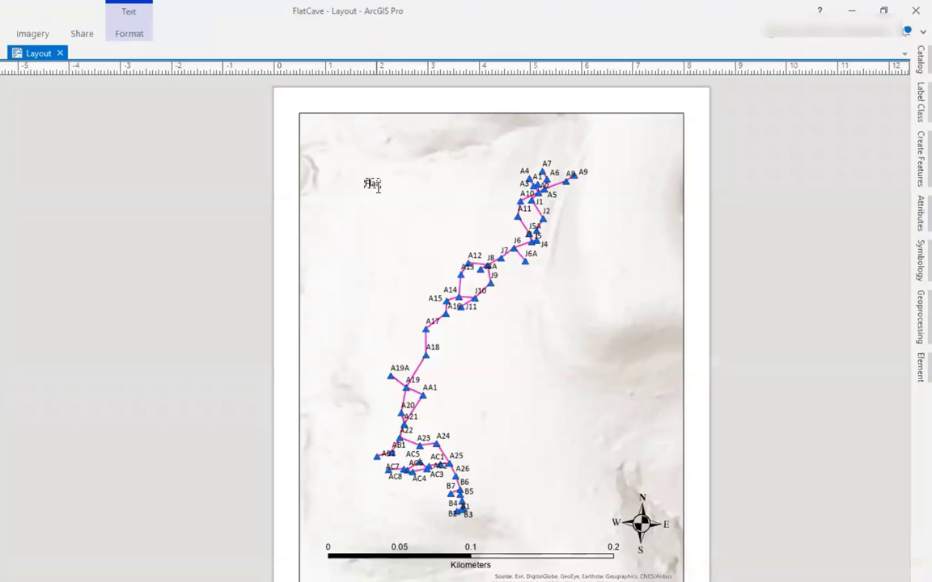
Set the font size of the word "Flat" in the map title to 20 pt
left_click(129, 35)
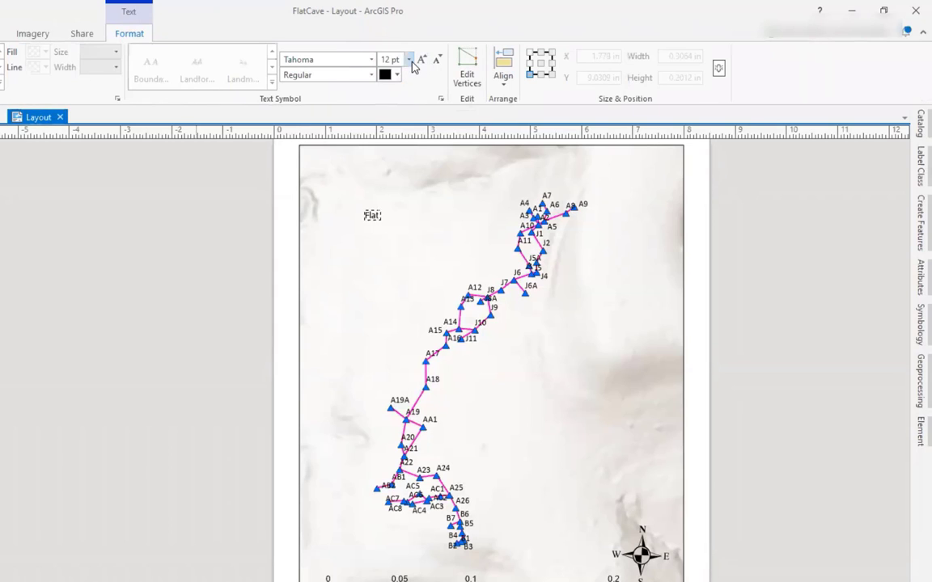
left_click(409, 59)
left_click(396, 220)
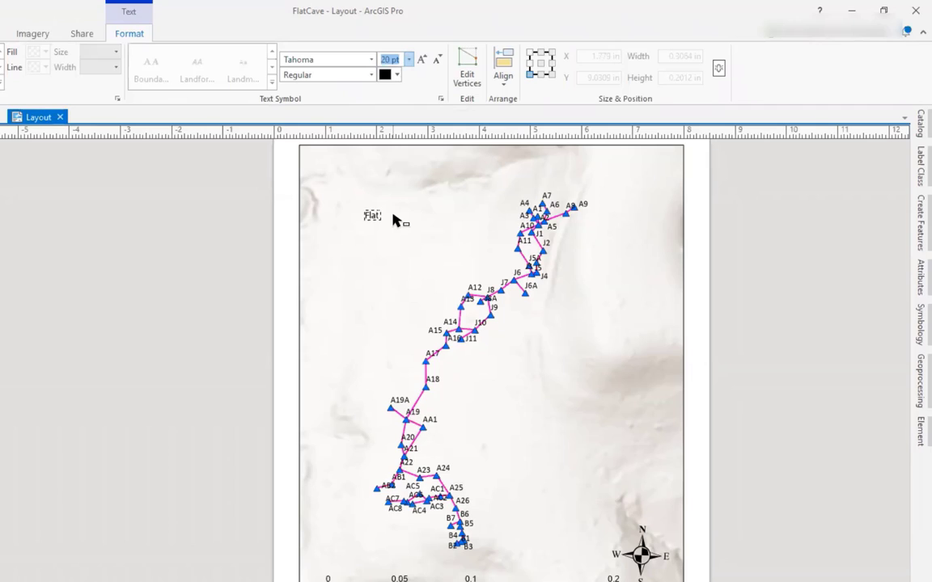
key("ctrl+a")
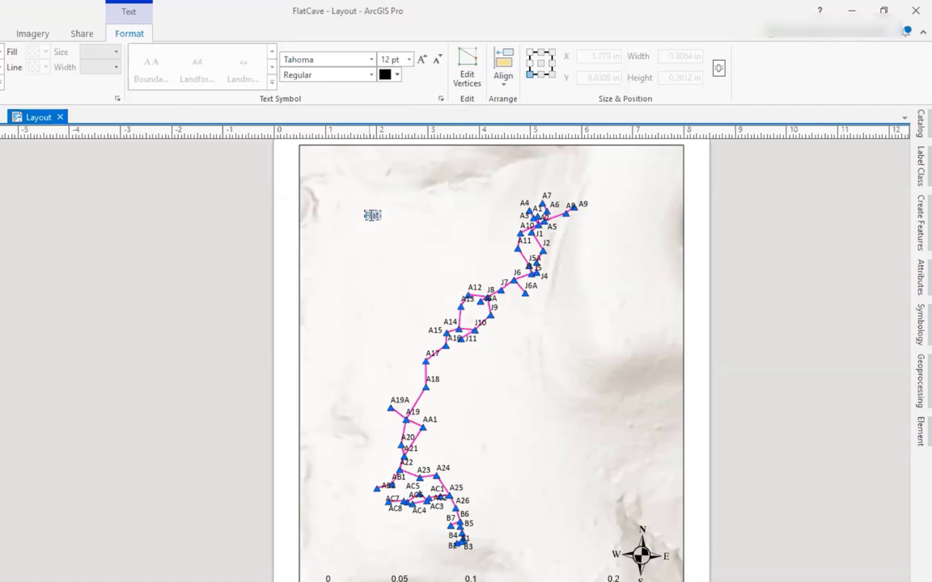
left_click(409, 59)
left_click(392, 216)
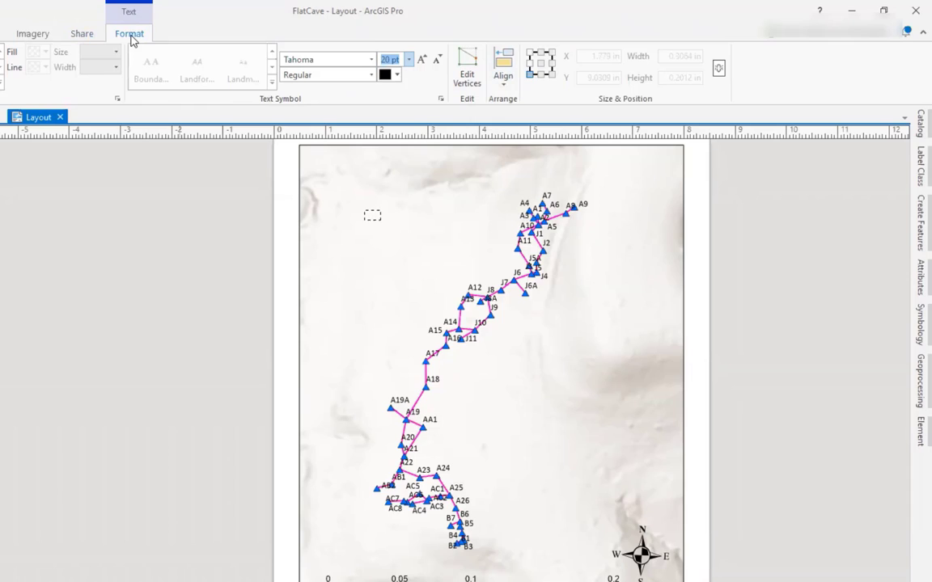
Increase the font size of "Flat" further and enlarge the title box to about 2.87 by 1.27 in, near the map's upper-left corner
left_click(428, 62)
left_click(429, 61)
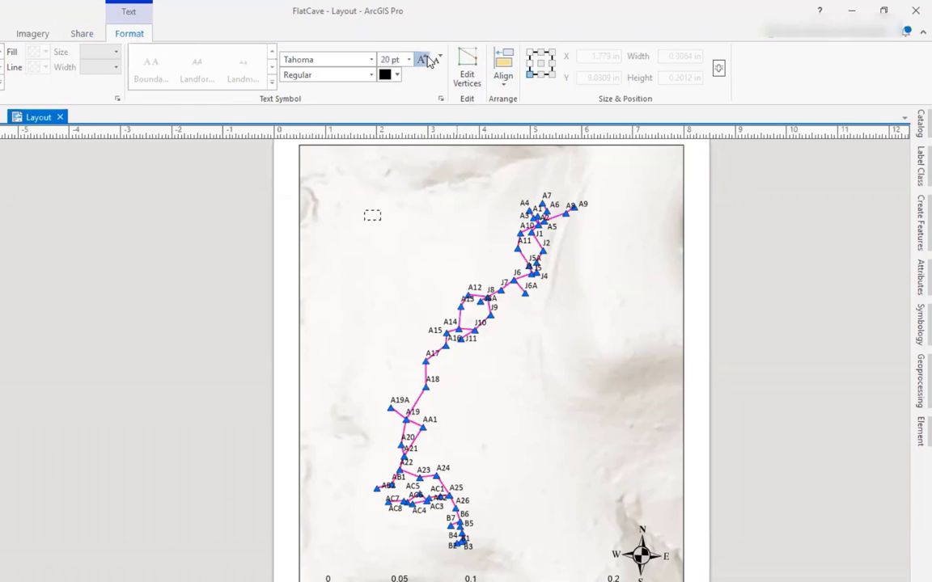
left_click(428, 61)
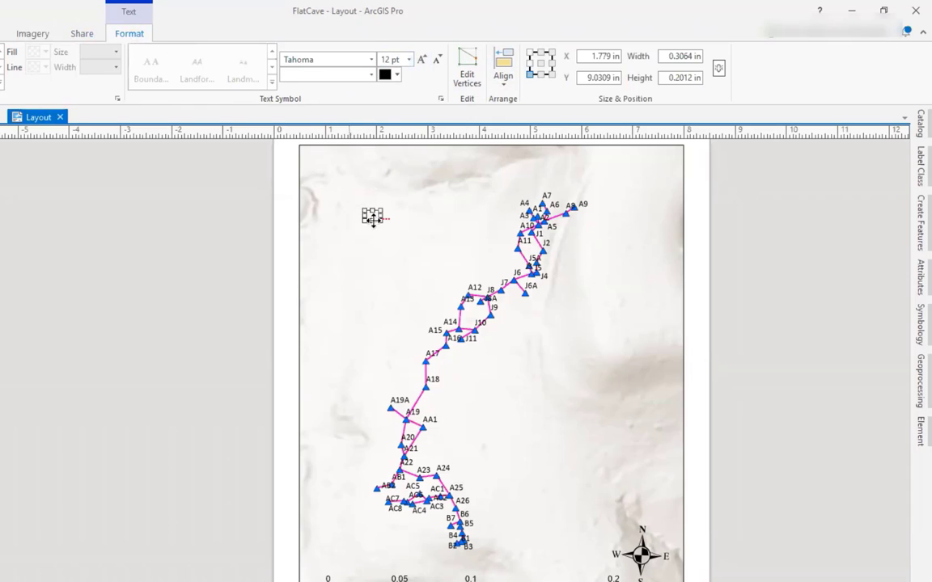
left_click_drag(365, 210, 511, 276)
left_click_drag(358, 180, 357, 181)
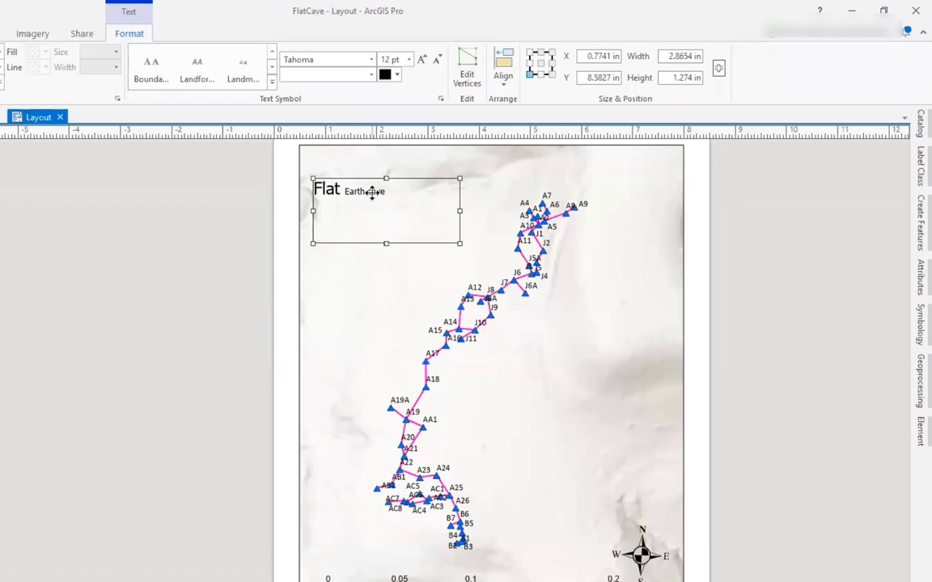
Set the font size of the word "cave" in the title to 24 pt
double_click(374, 192)
left_click(370, 193)
double_click(372, 193)
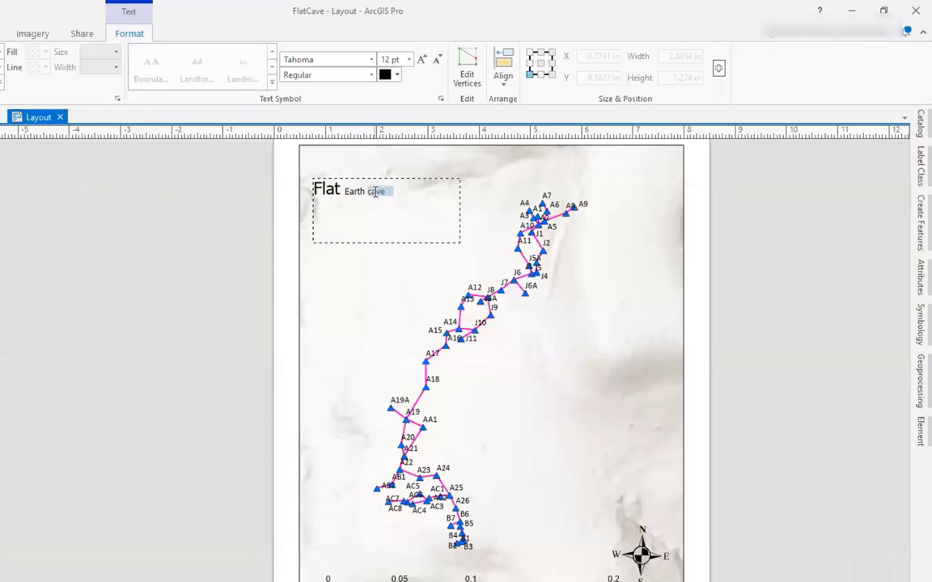
left_click(410, 65)
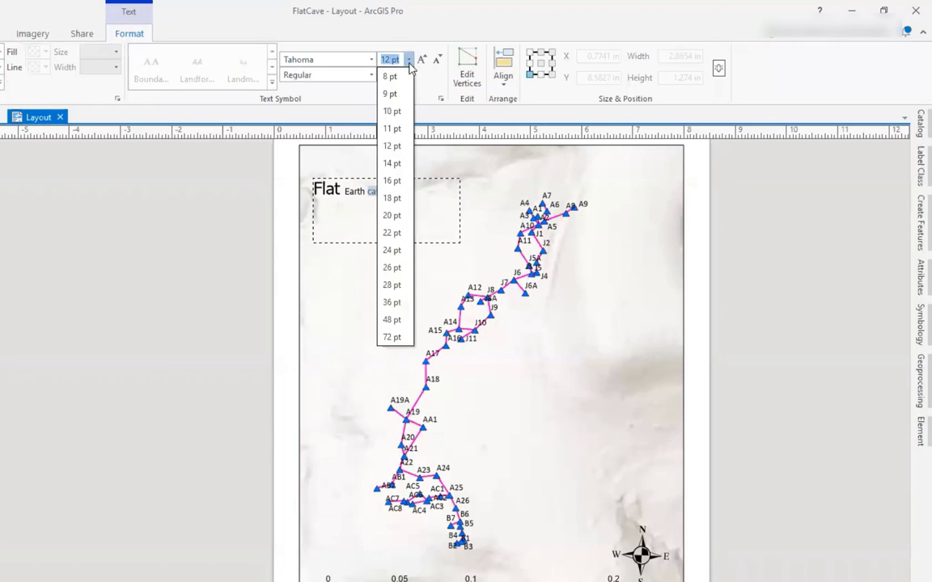
left_click(393, 162)
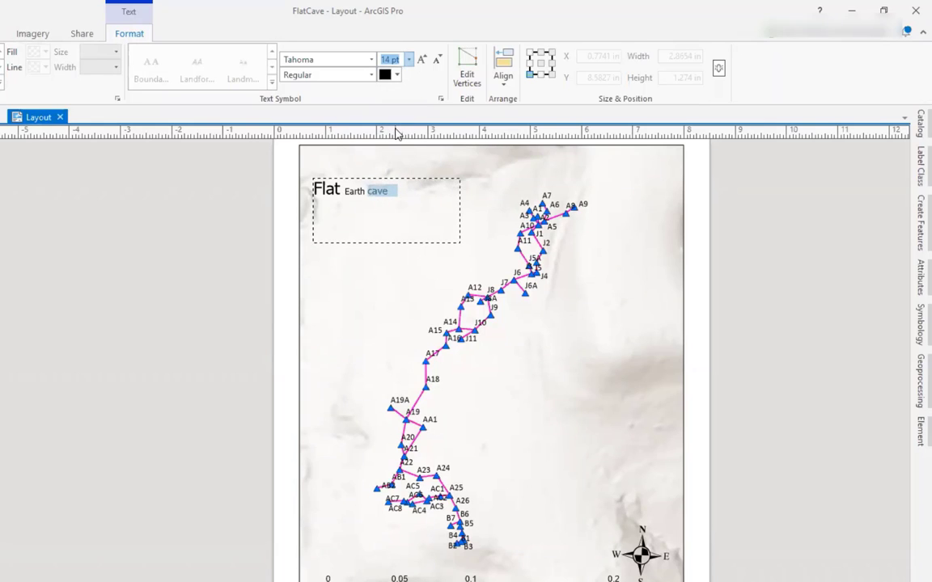
left_click(409, 59)
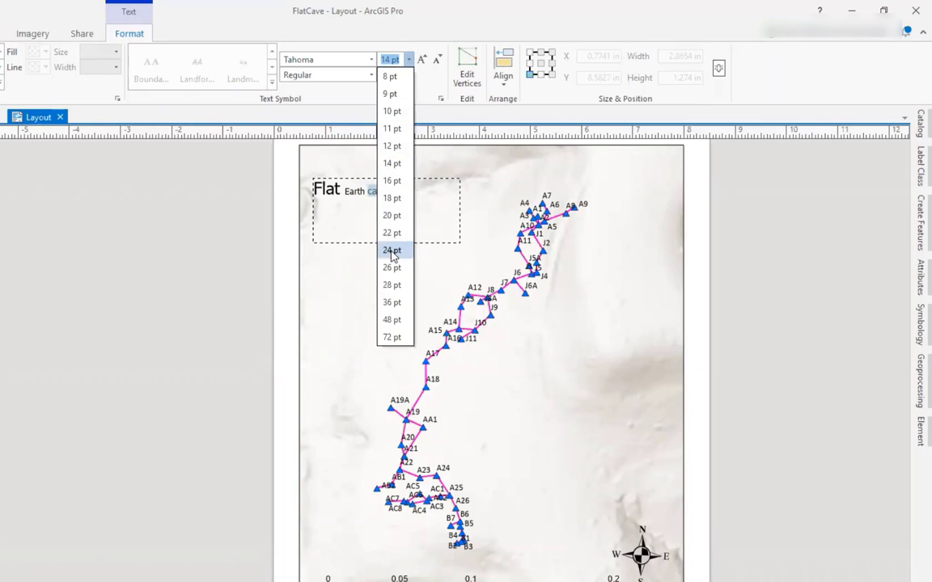
left_click(391, 250)
Color the word "cave" light red, and place the title right of the survey in a box about 2.2 by 0.7 in
left_click(397, 75)
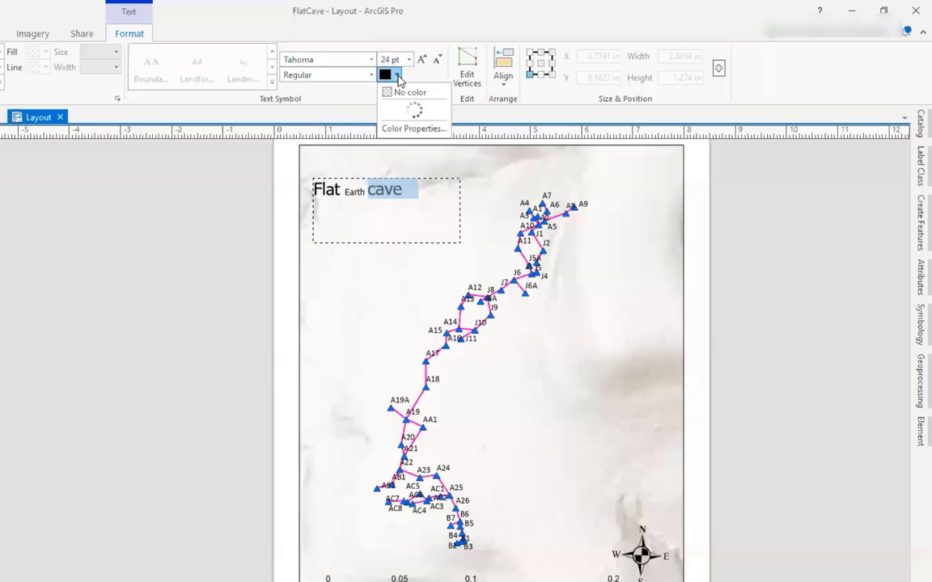
left_click(409, 144)
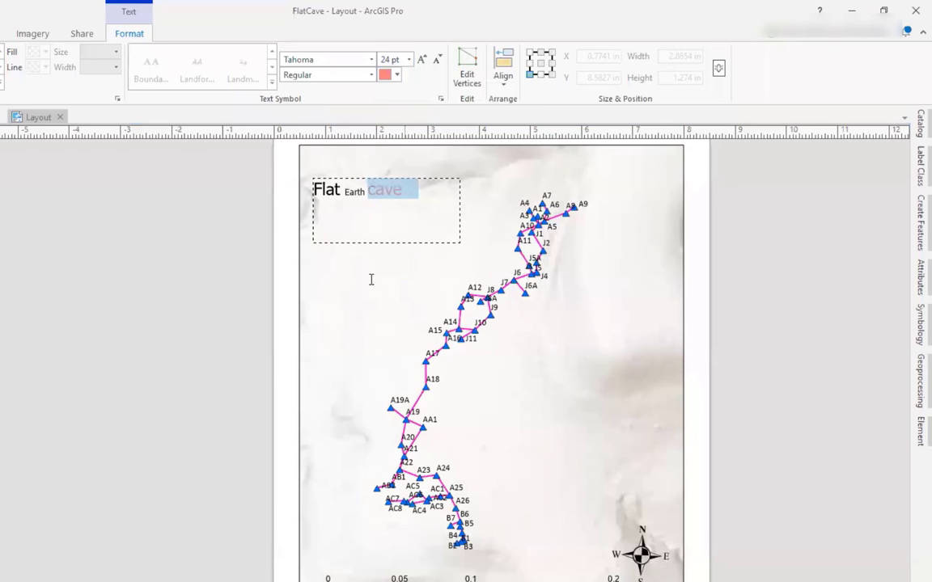
left_click(361, 314)
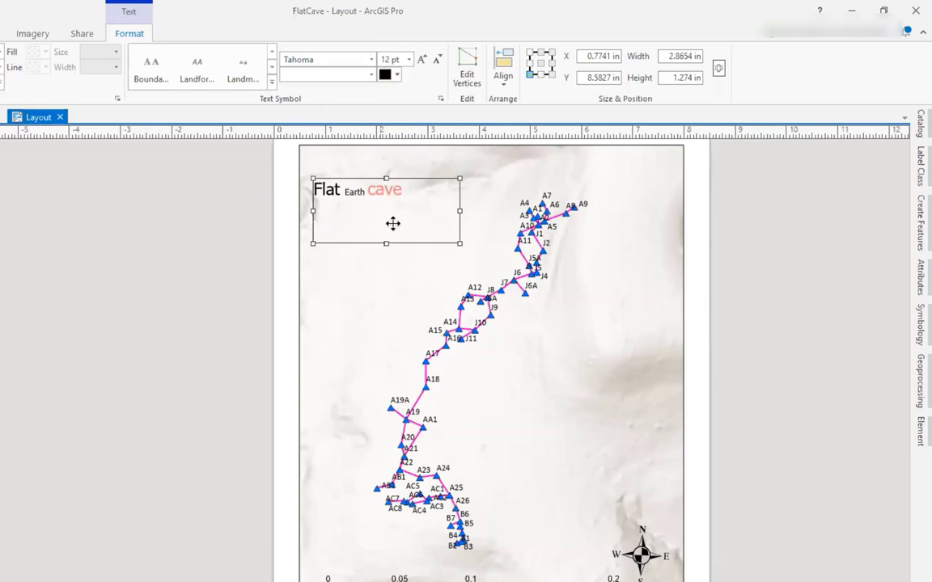
left_click_drag(459, 243, 651, 308)
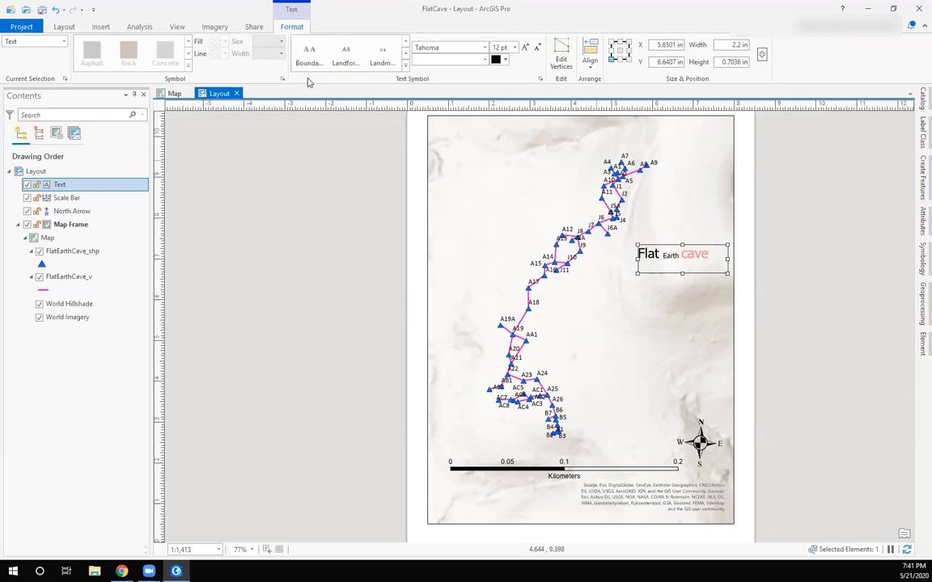
Open the export settings for the layout
left_click(64, 26)
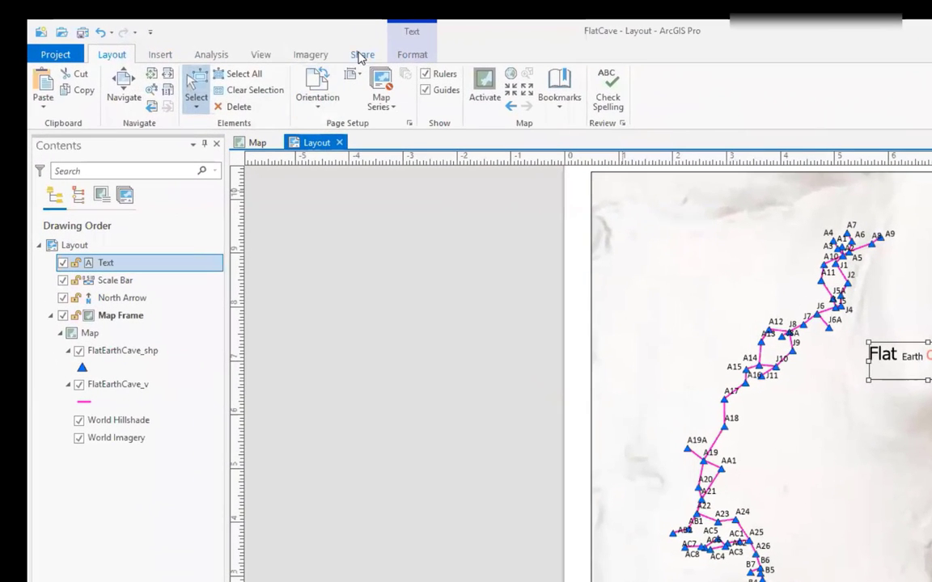
left_click(254, 27)
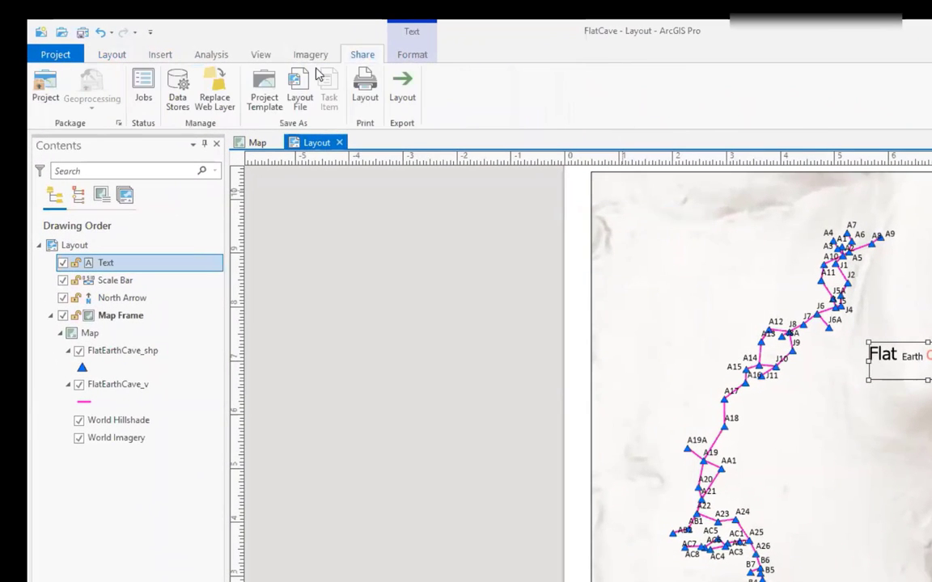
left_click(404, 111)
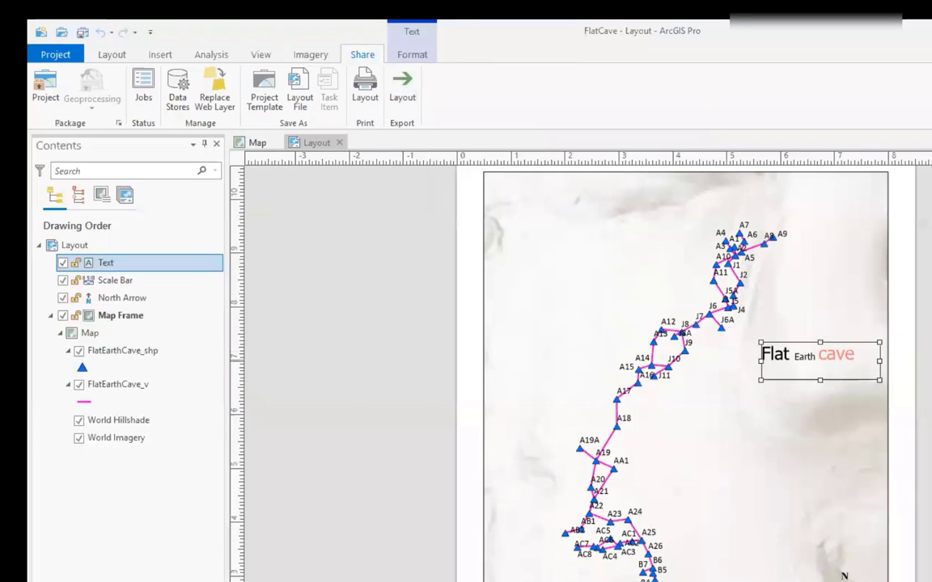
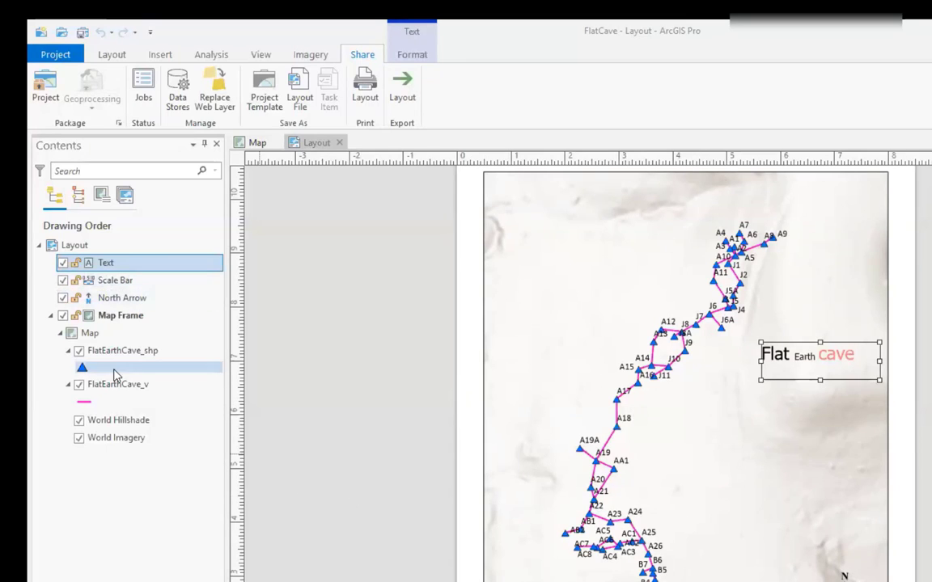
Search the line symbol gallery for "cave" for the FlatEarthCave_v layer, in the project styles and across all styles
left_click(86, 403)
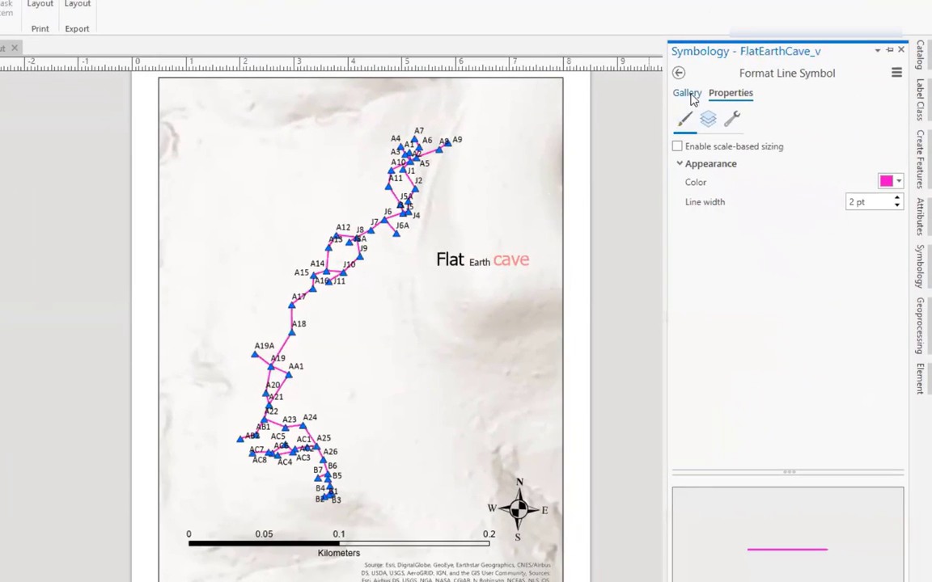
left_click(687, 94)
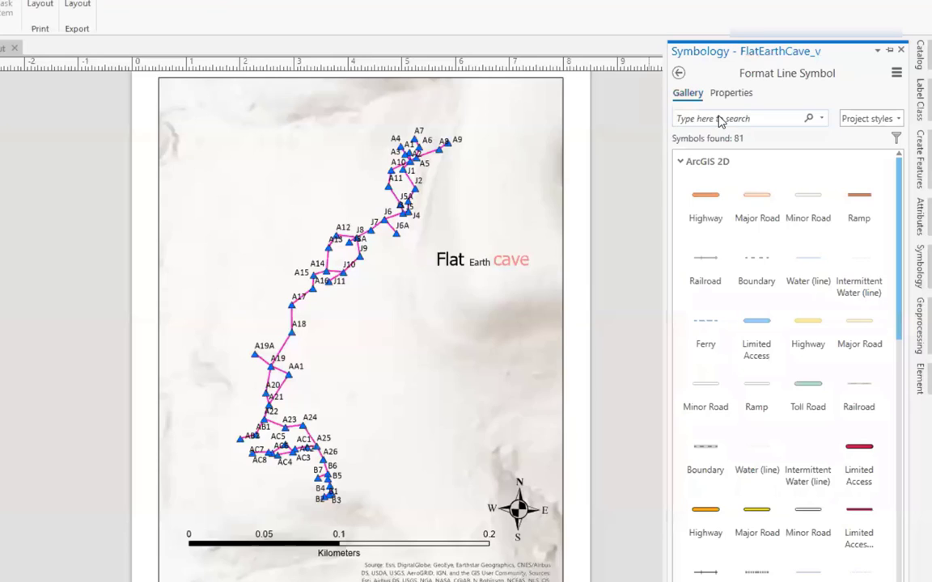
left_click(719, 119)
type("cave")
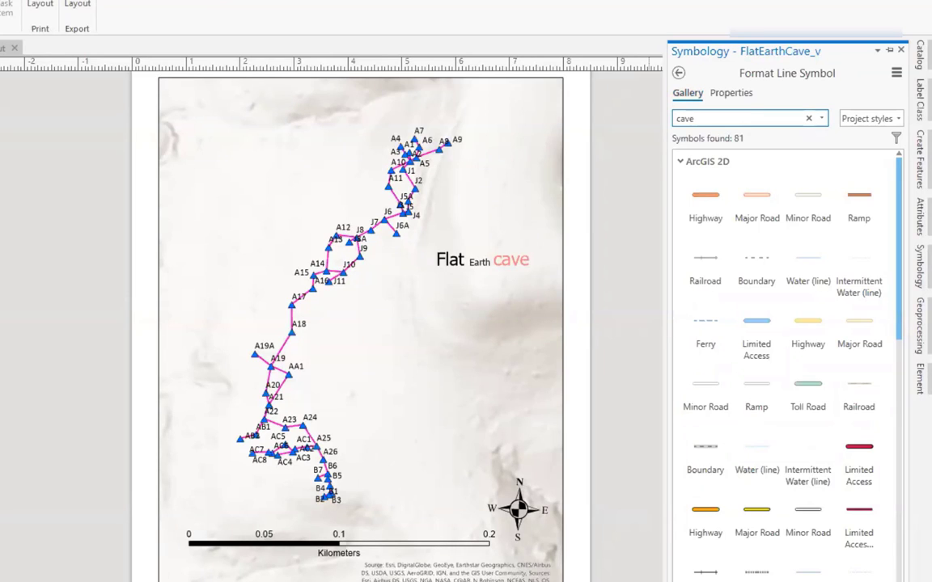
key("Return")
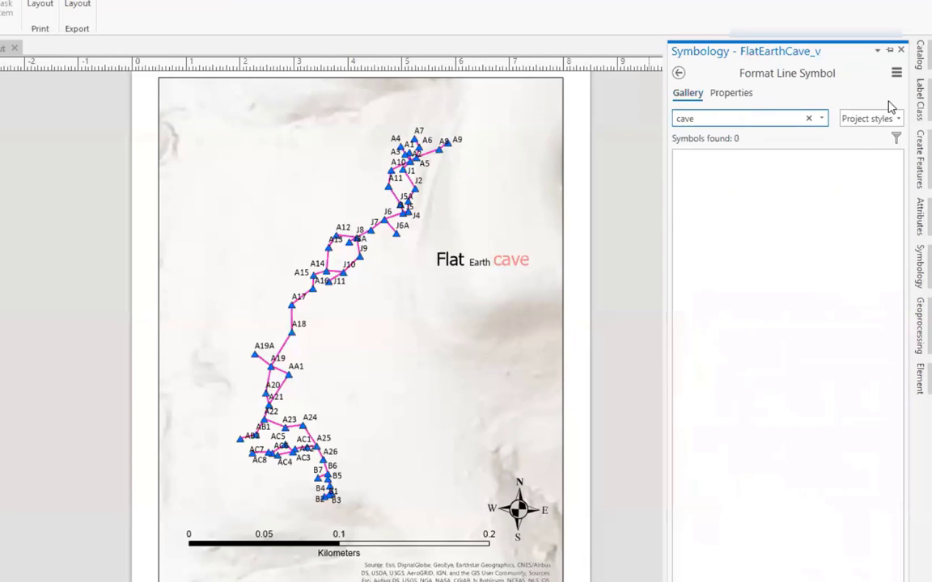
left_click(867, 118)
left_click(857, 149)
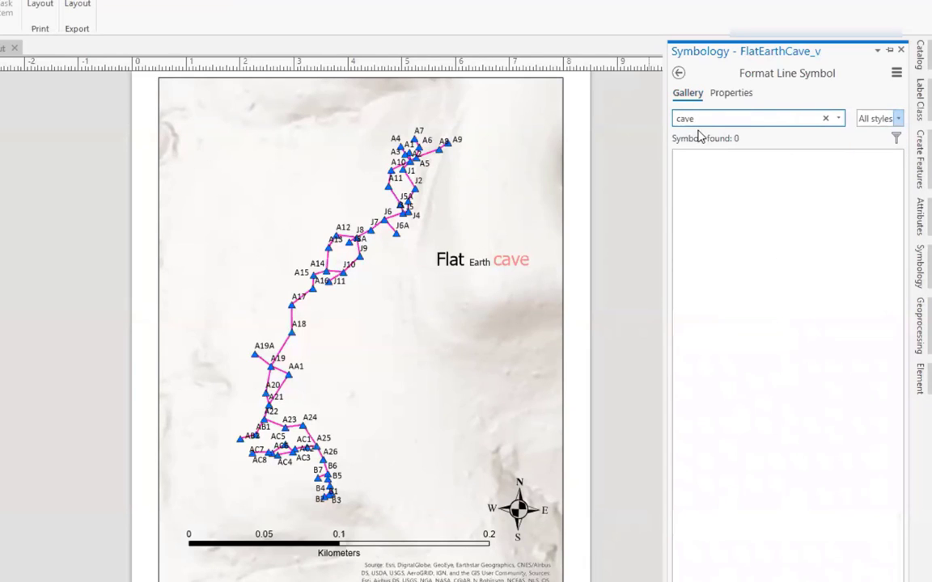
left_click(709, 119)
left_click(910, 272)
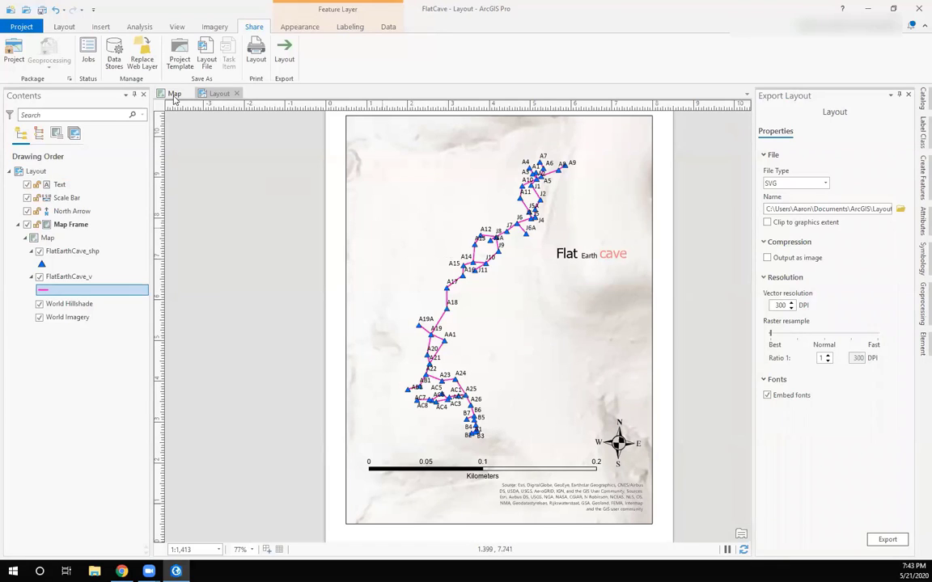
left_click(64, 29)
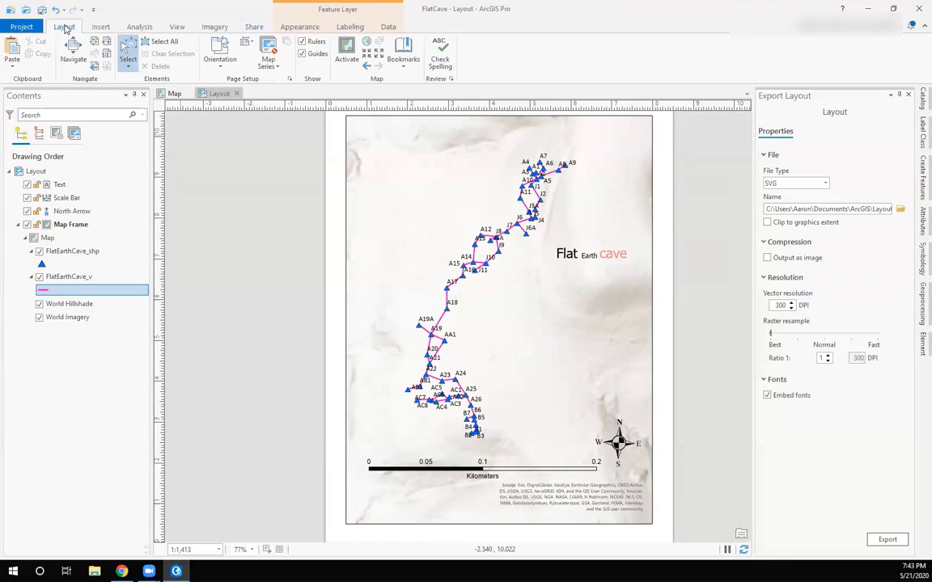
left_click(98, 28)
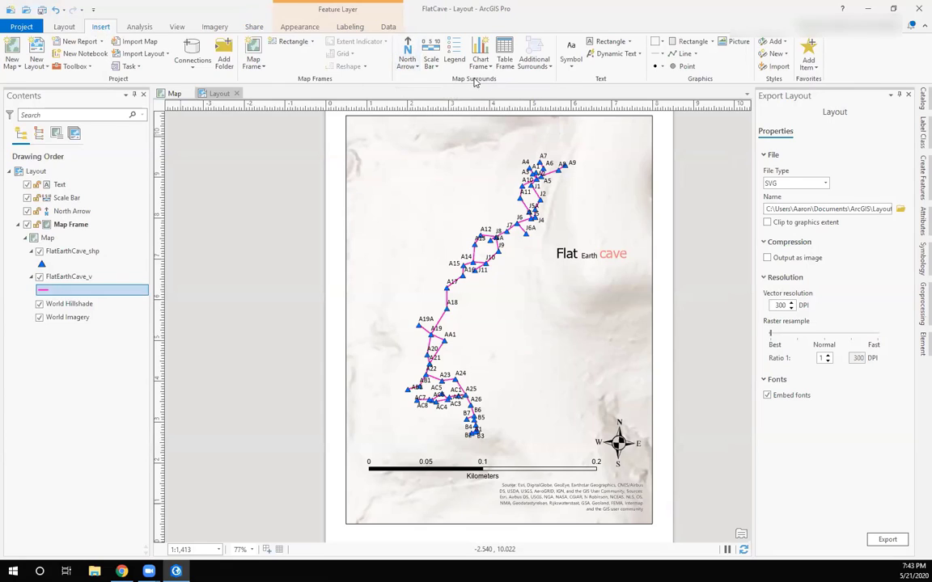
left_click(406, 67)
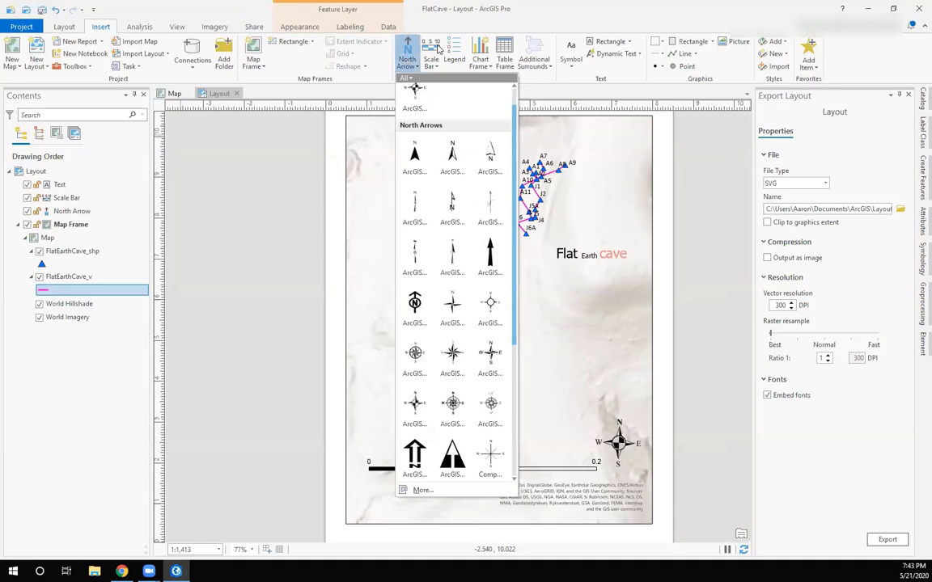
left_click(406, 65)
left_click(431, 64)
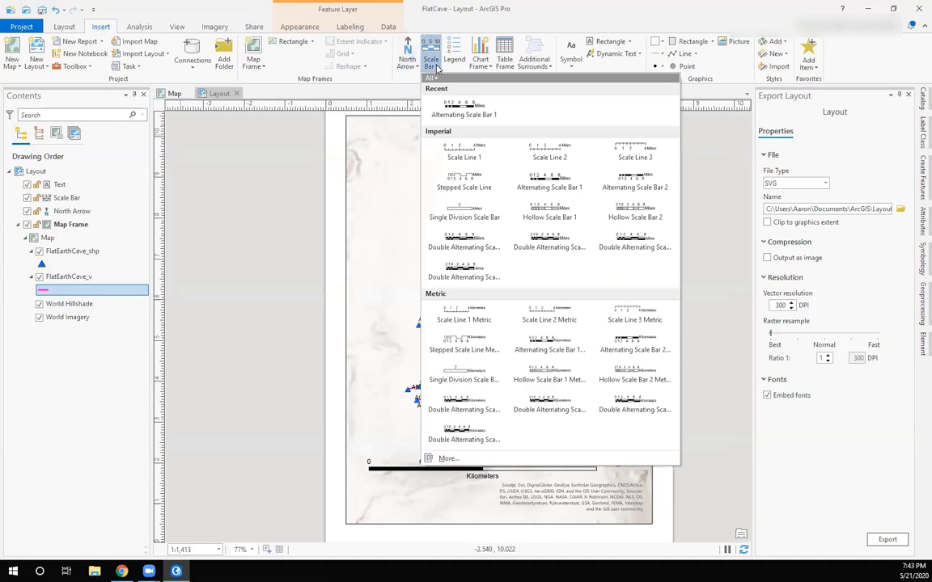
left_click(436, 67)
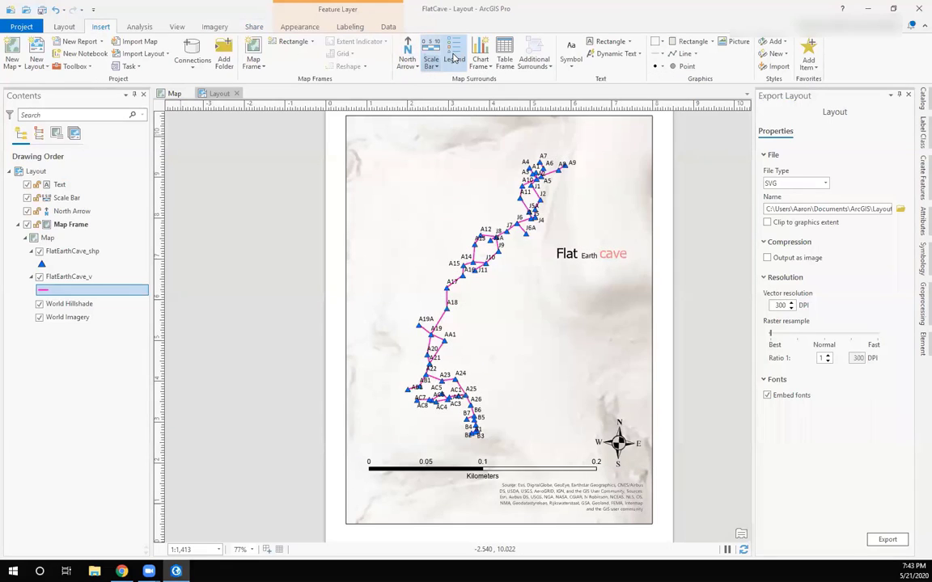
Insert a legend beside the upper part of the survey and shrink its box around the entry to about 2 by 0.4 in
left_click(457, 58)
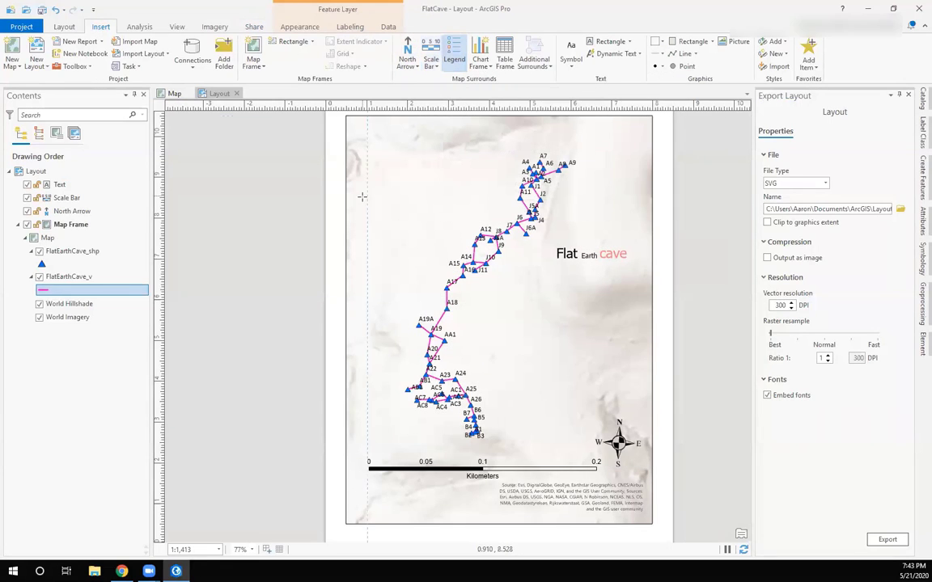
left_click_drag(439, 230, 447, 252)
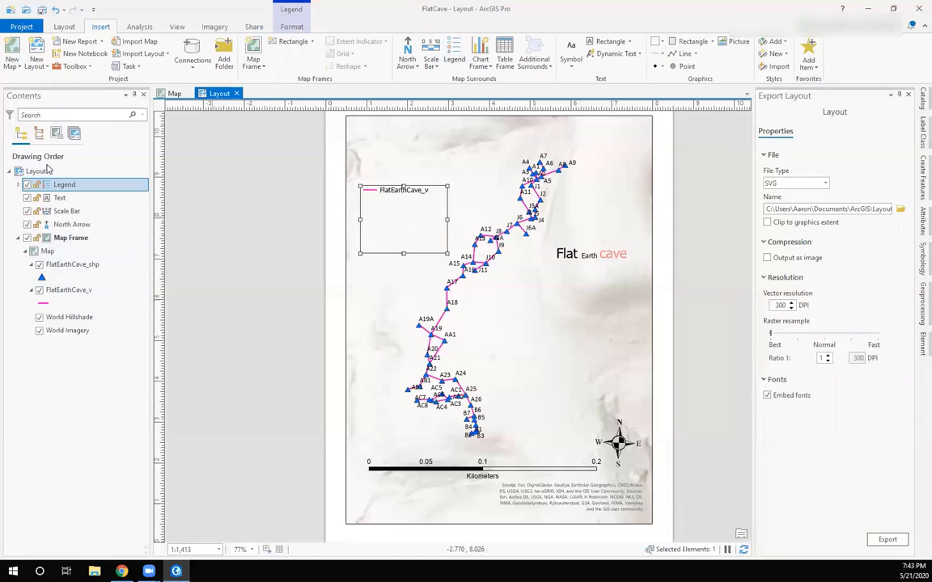
left_click_drag(447, 253, 442, 201)
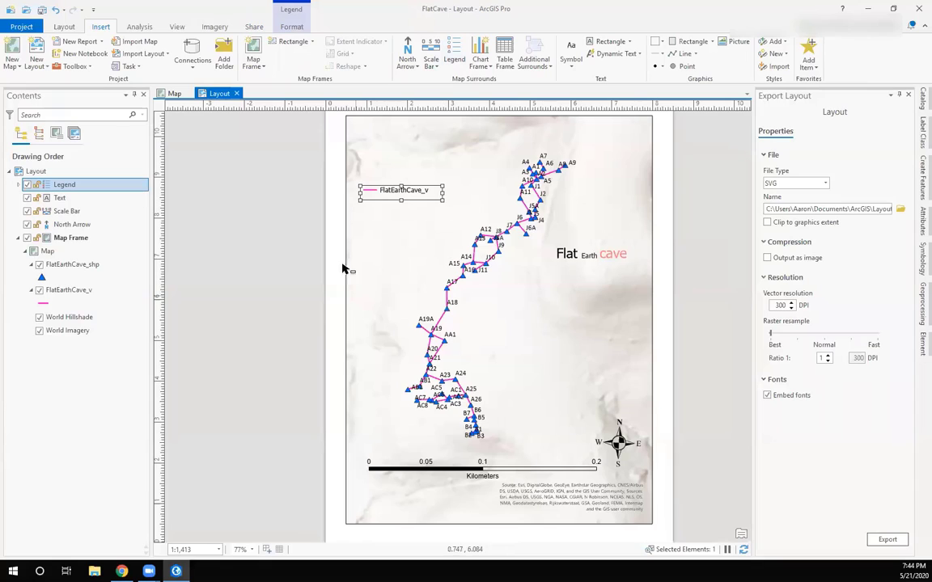
left_click(275, 267)
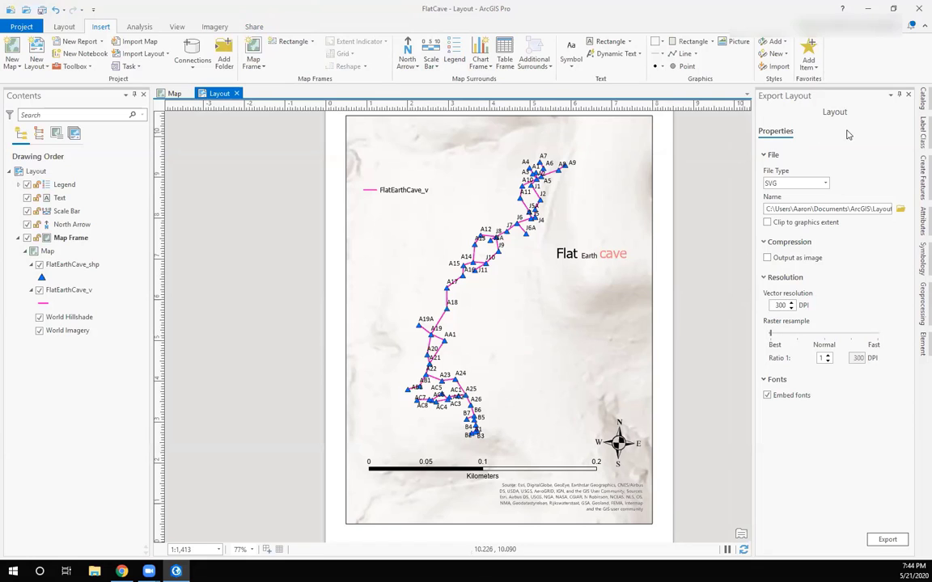
Set the Export Layout pane to auto-hide
left_click(890, 97)
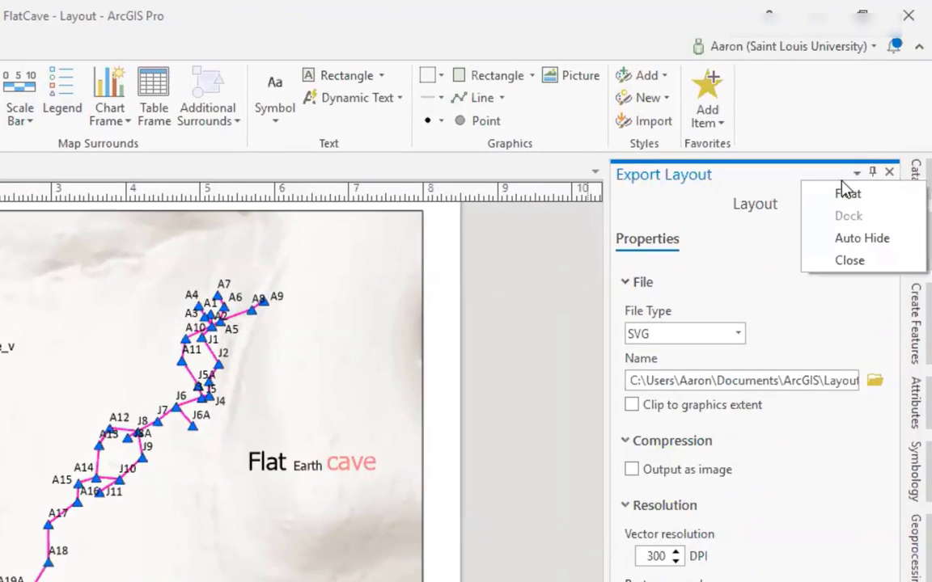
left_click(676, 178)
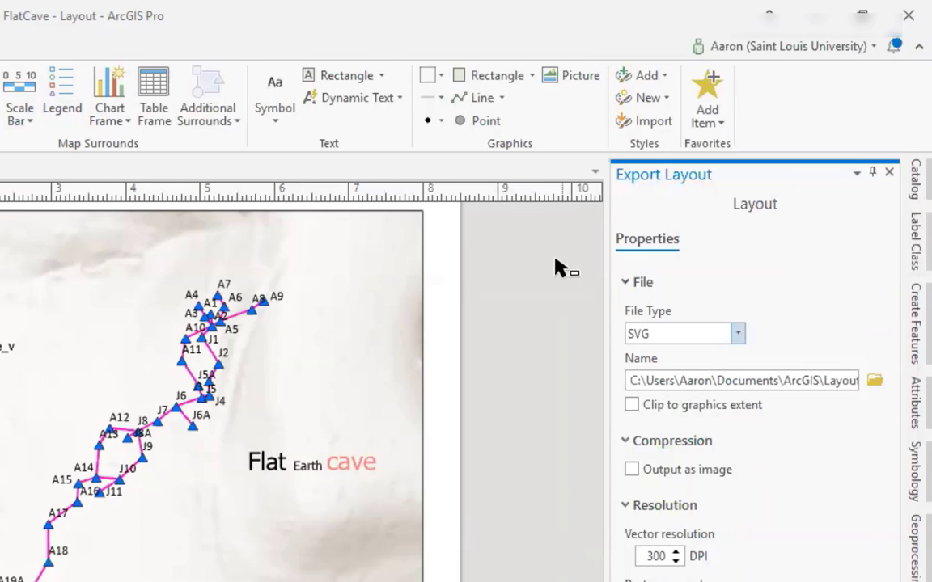
left_click(857, 174)
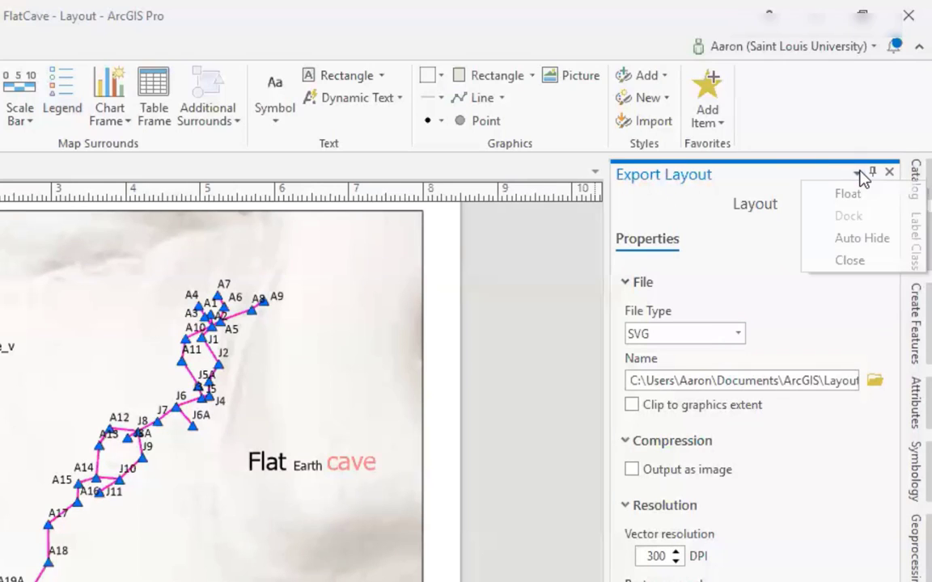
left_click(855, 238)
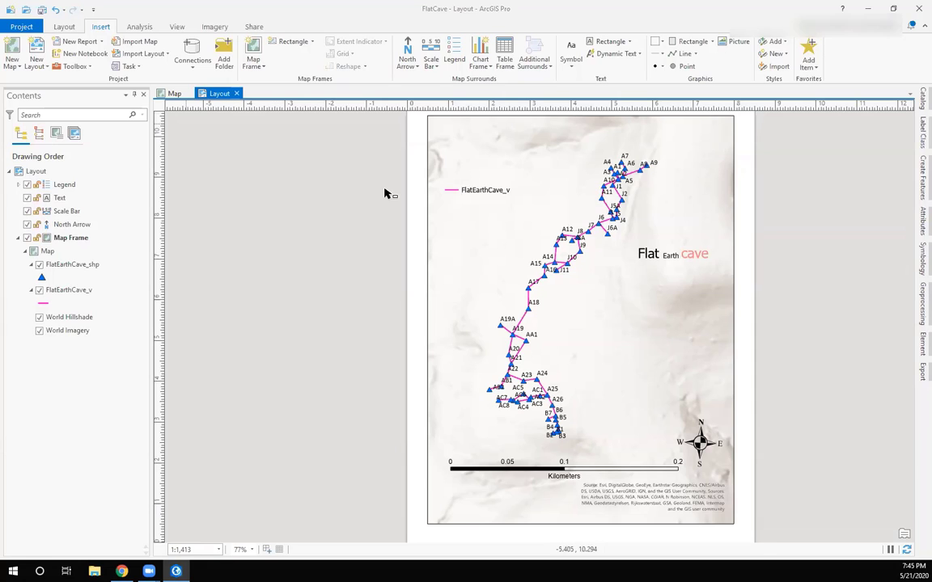
Show the label class settings for the FlatEarthCave_shp layer, and close the Label Class pane
left_click(922, 134)
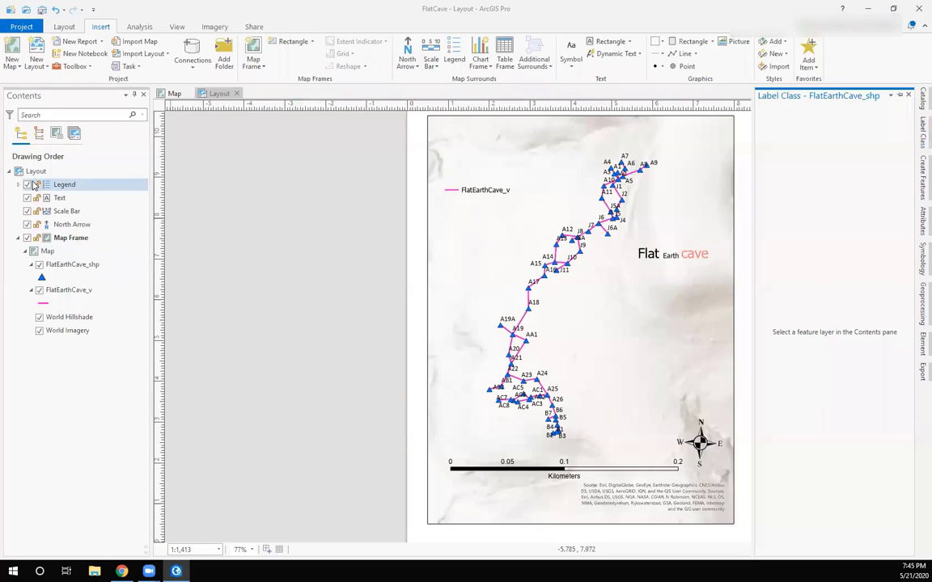
left_click(68, 267)
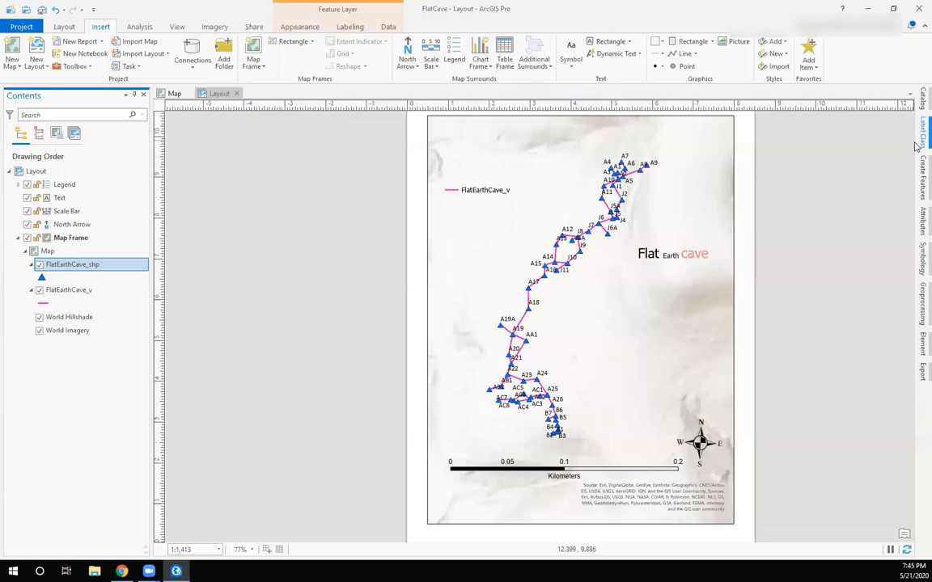
left_click(916, 145)
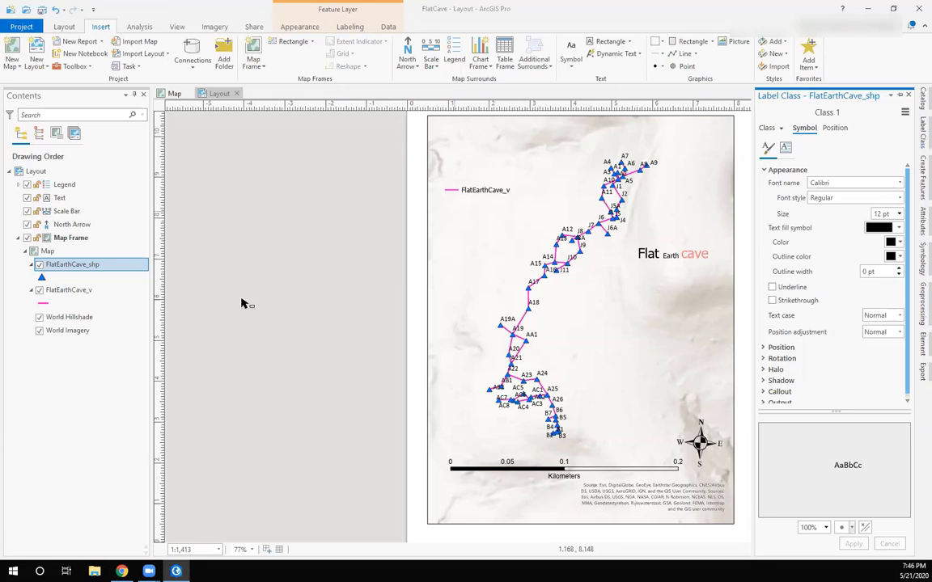
left_click(890, 95)
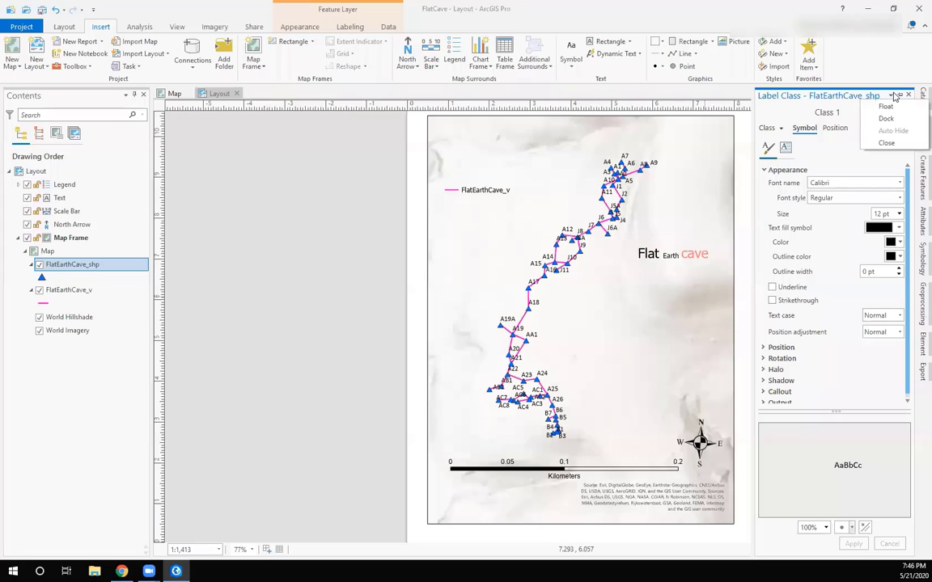
left_click(867, 146)
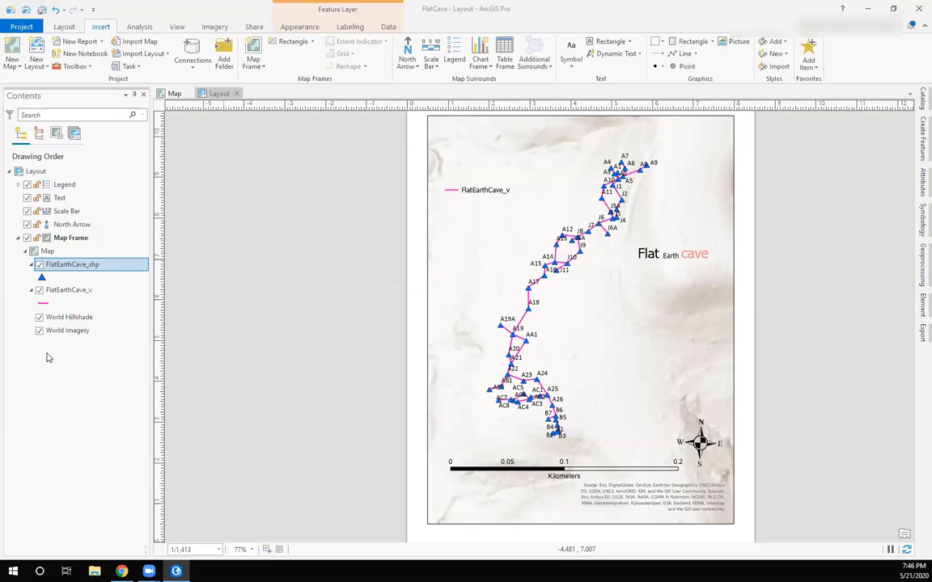
left_click(174, 93)
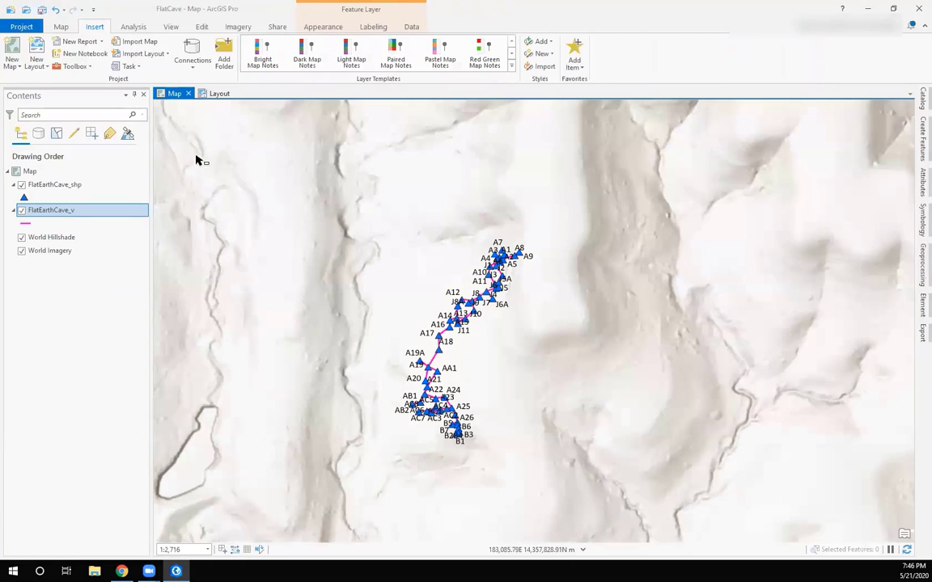
left_click(216, 93)
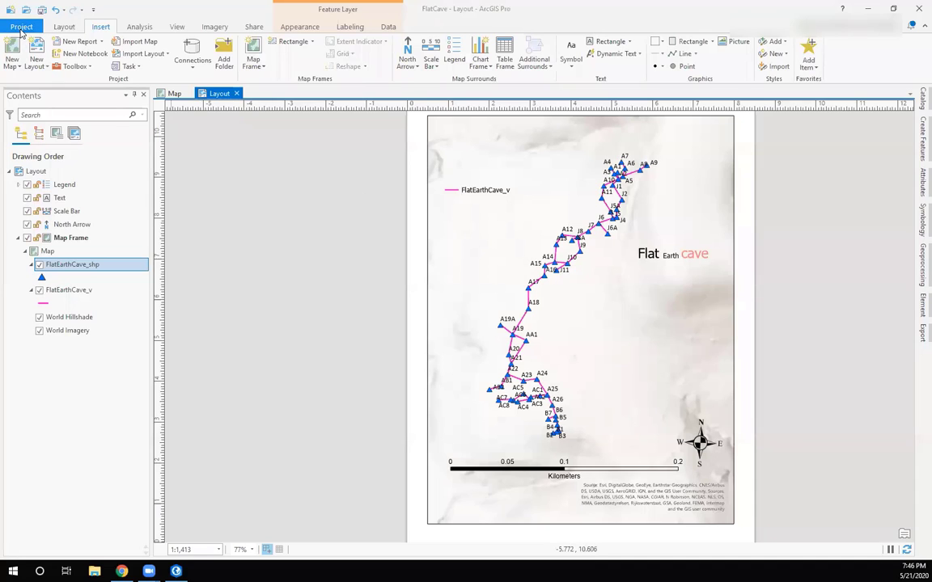
left_click(21, 27)
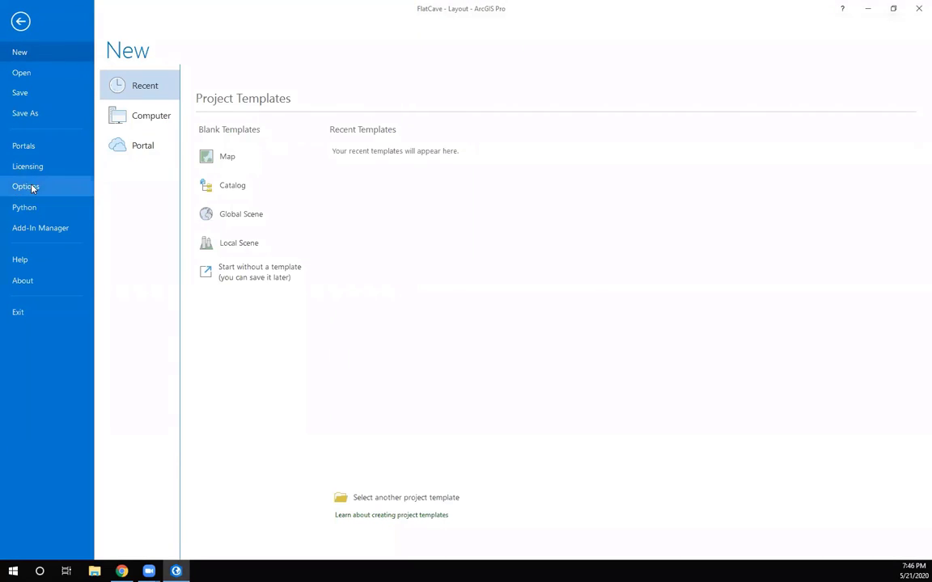
left_click(24, 25)
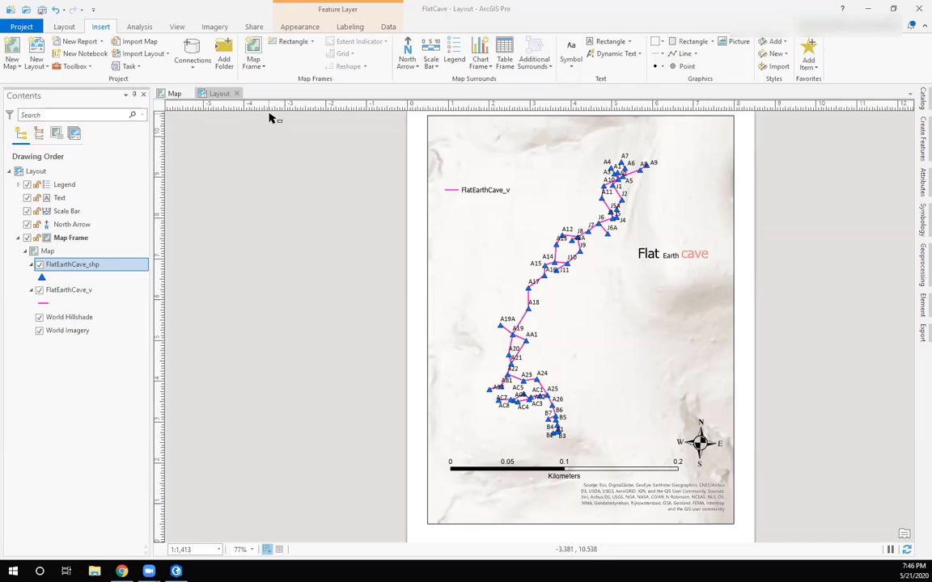
Turn off the World Hillshade layer in the map view to reveal the imagery under the cave survey
left_click(174, 93)
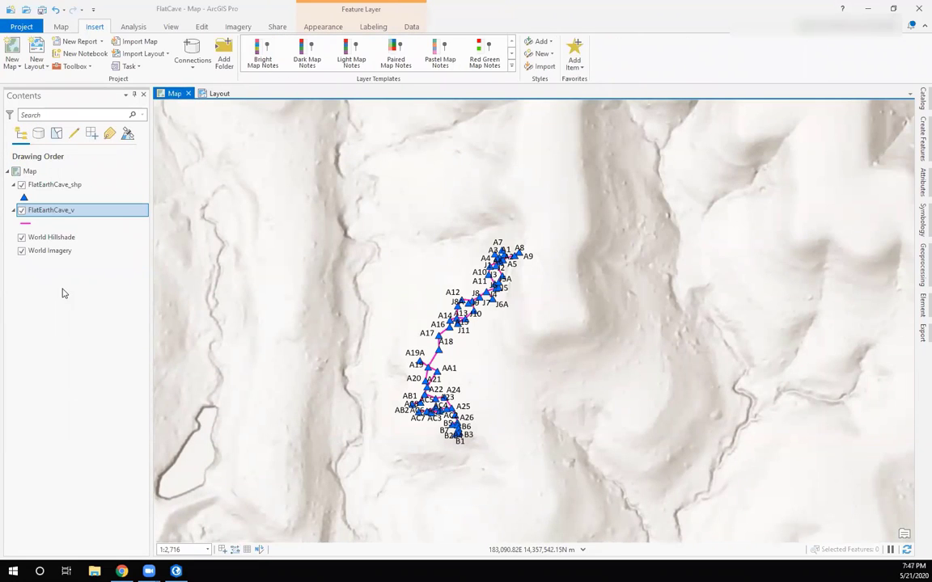
left_click(22, 237)
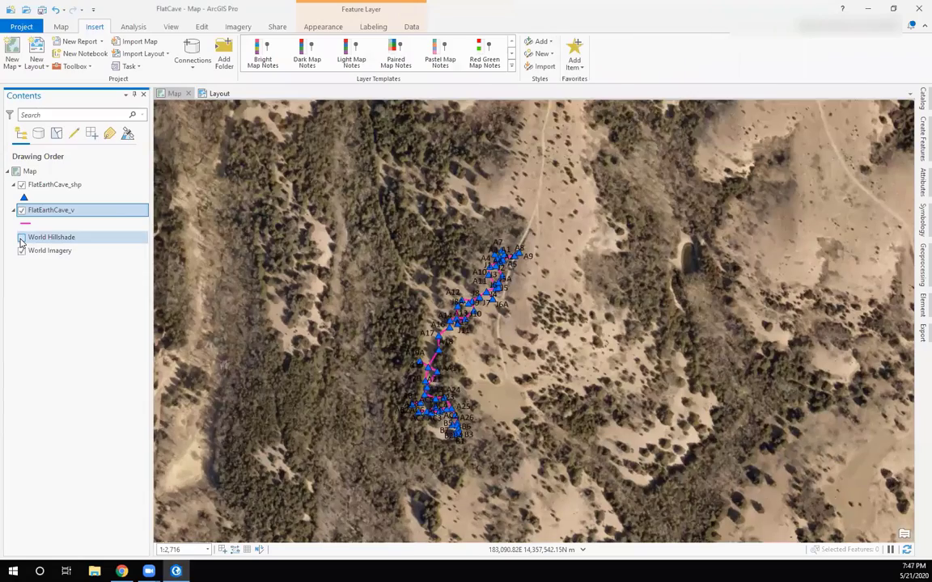
scroll(520, 269, "up", 1)
scroll(520, 268, "up", 2)
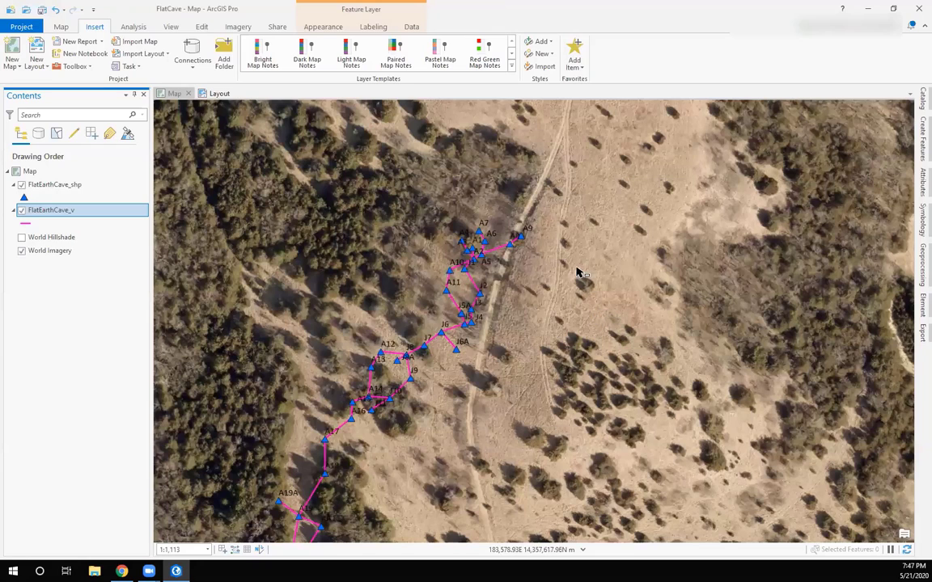
mouse_move(596, 249)
left_mouse_down()
mouse_move(587, 291)
mouse_move(609, 258)
left_mouse_up()
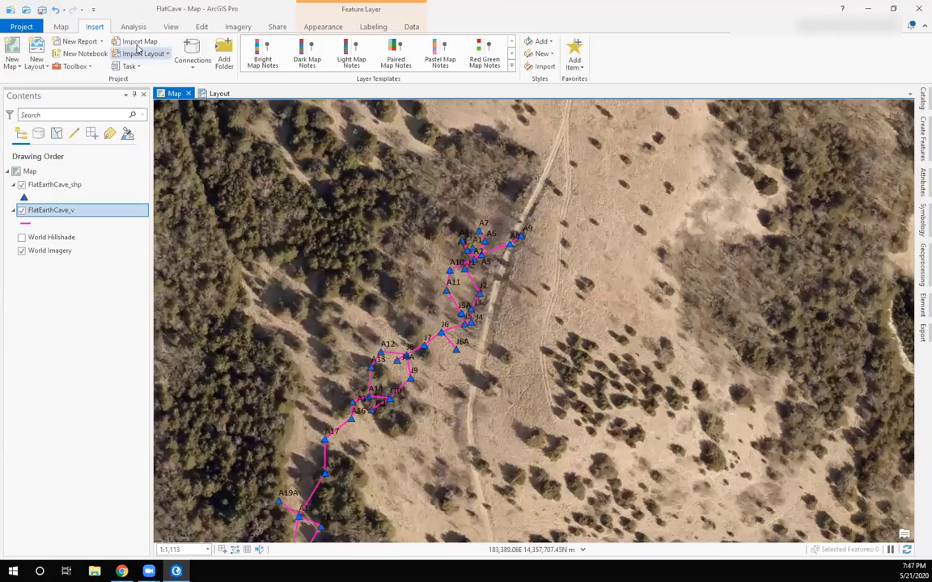
Explore the imagery north of the cave survey, following the dirt track toward the wider road
left_click(61, 27)
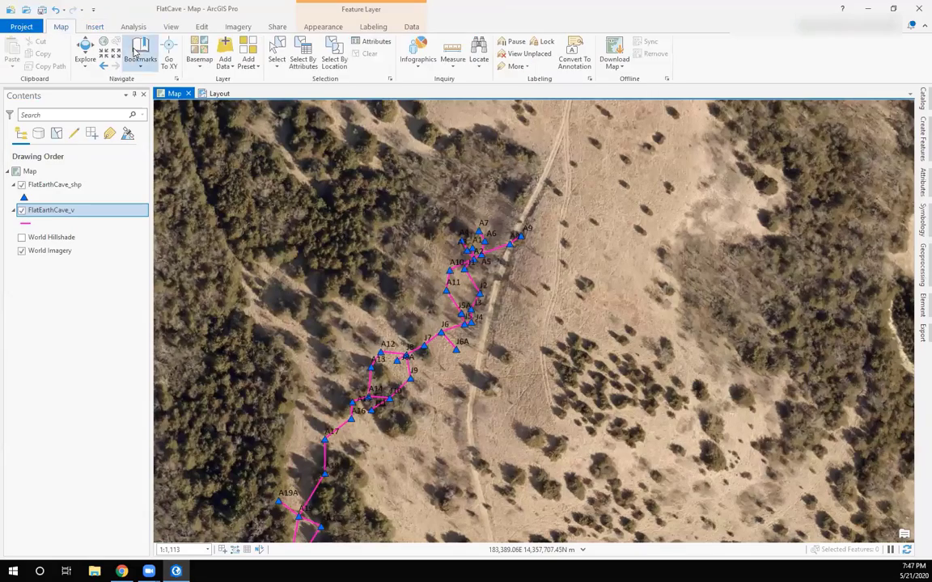
left_click(86, 58)
key("Up")
key("Up")
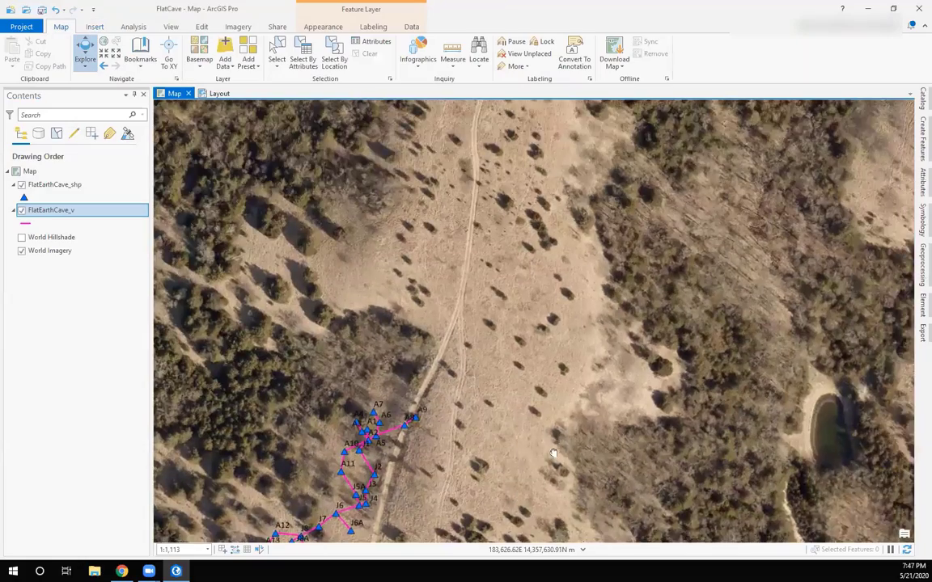
scroll(584, 261, "down", 2)
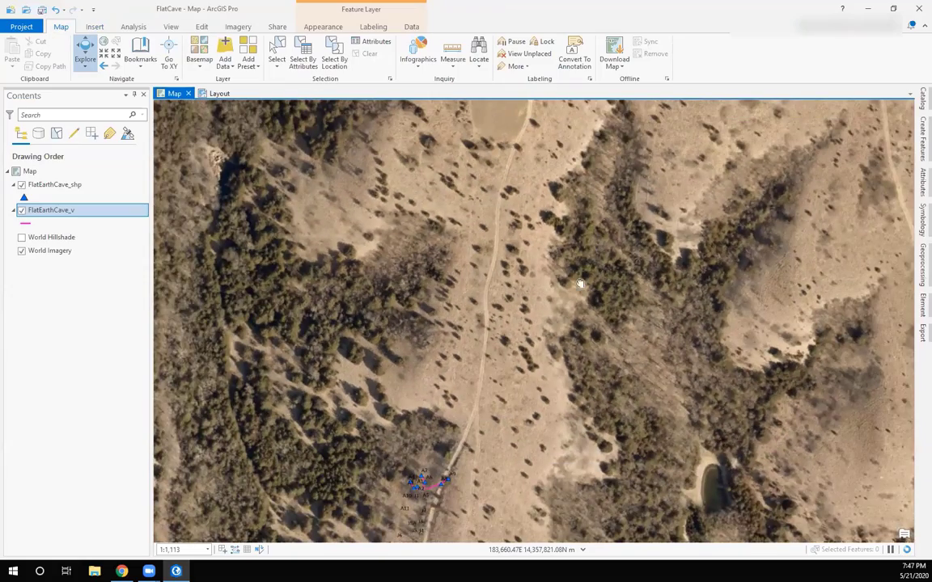
key("Up")
key("Up")
scroll(586, 416, "down", 4)
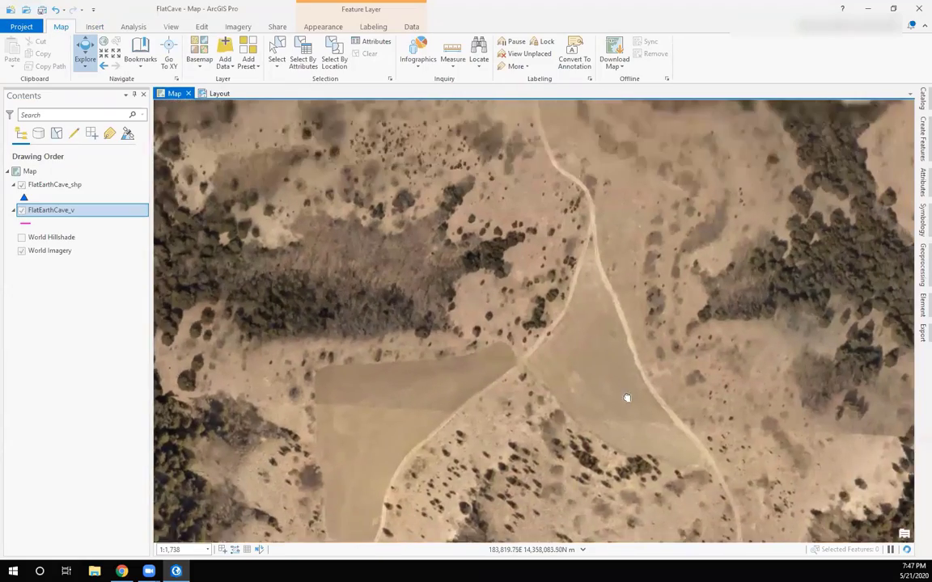
key("Up")
key("Up")
key("Up")
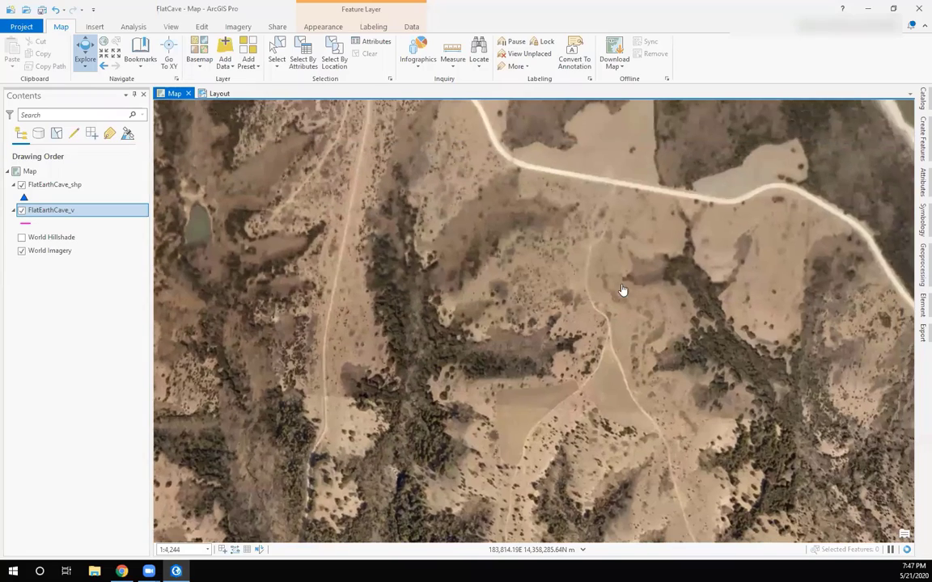
scroll(630, 326, "up", 2)
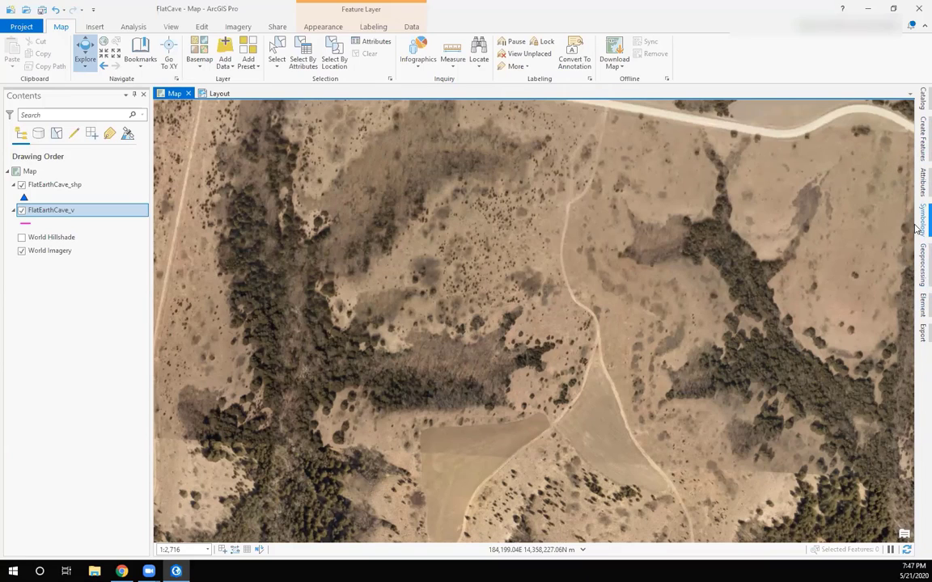
Start a new feature class in the FlatCave.gdb geodatabase
left_click(919, 100)
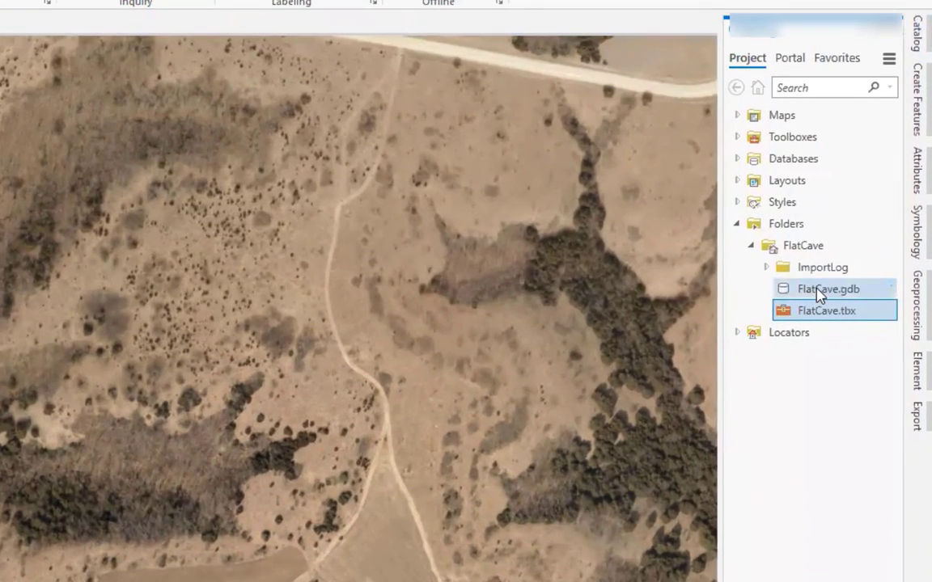
left_click(819, 291)
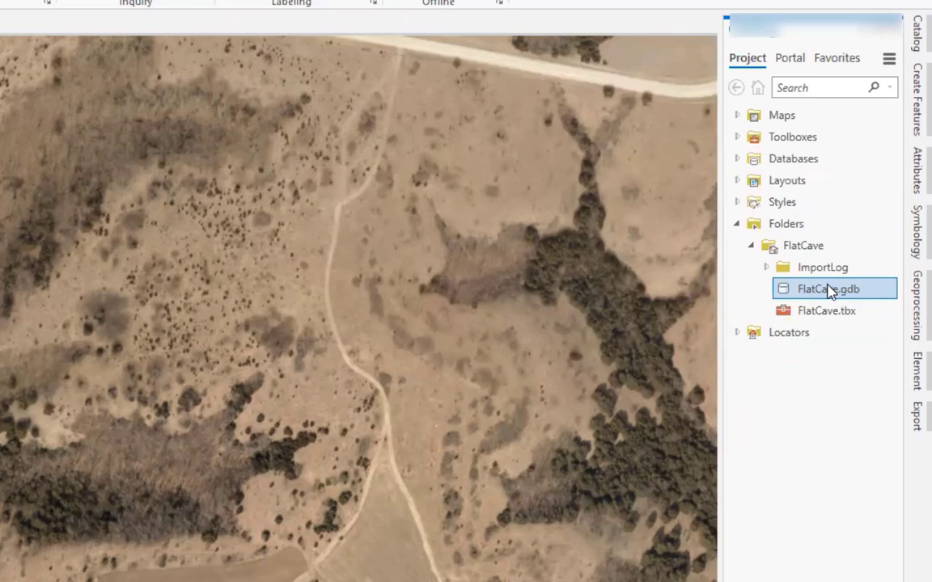
mouse_move(832, 294)
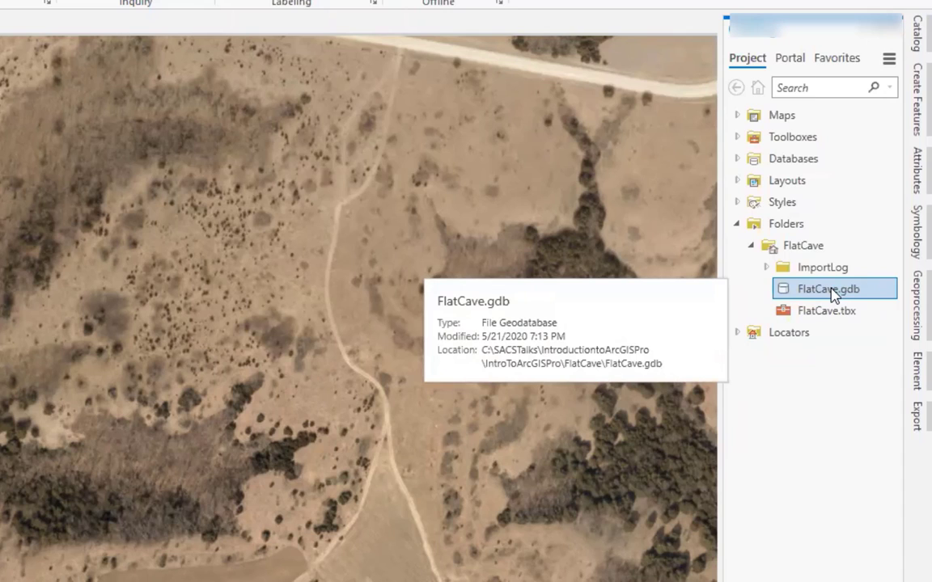
right_click(831, 293)
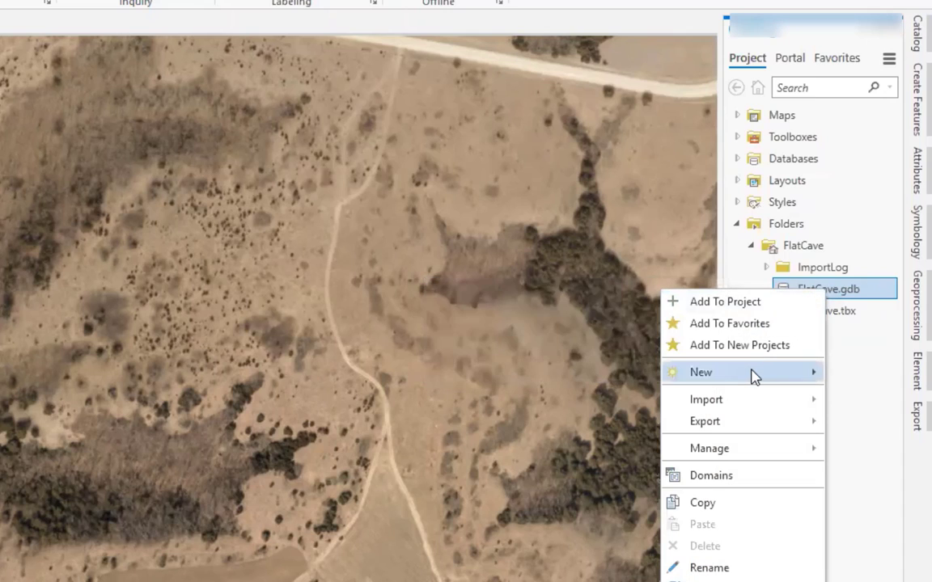
mouse_move(752, 378)
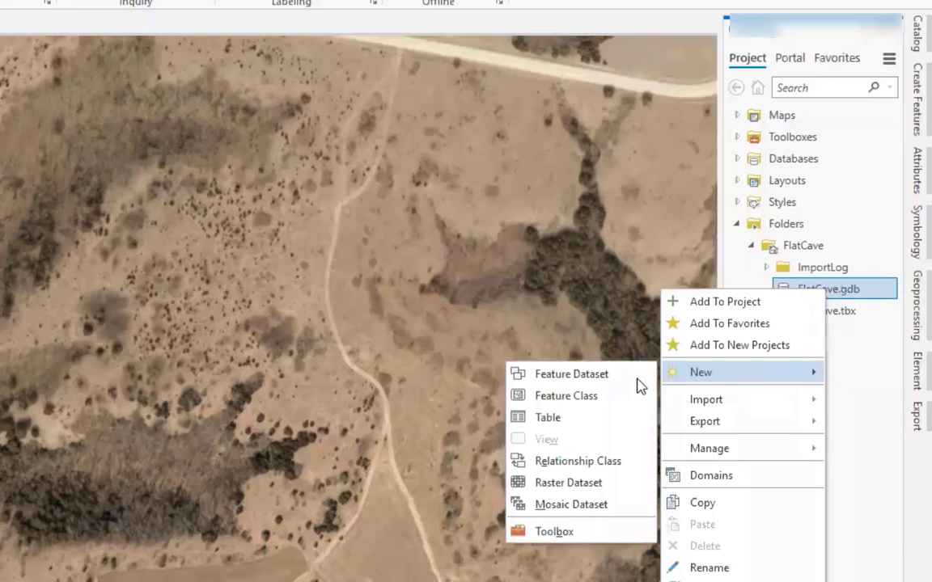
left_click(566, 396)
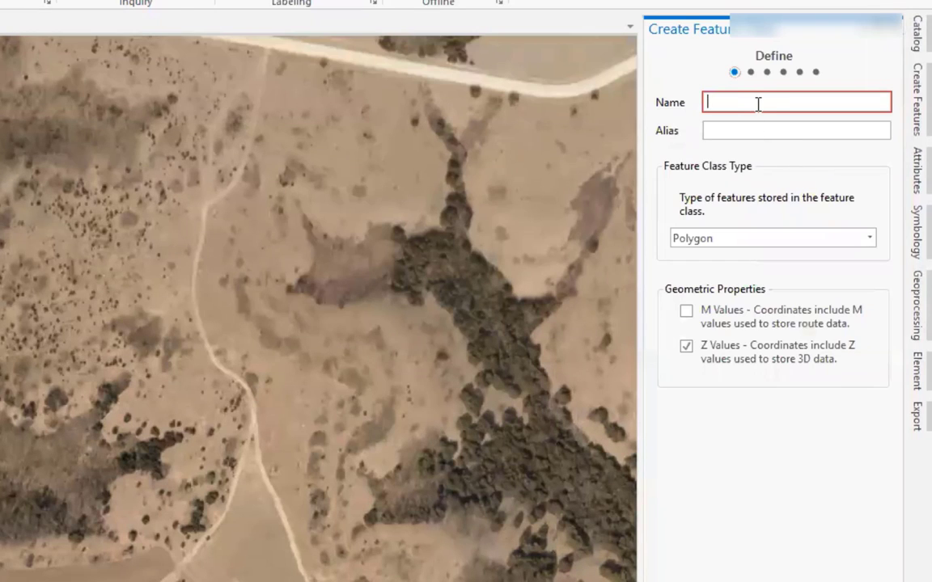
Name the new feature class Trails and set its feature type to Line
type("Trails")
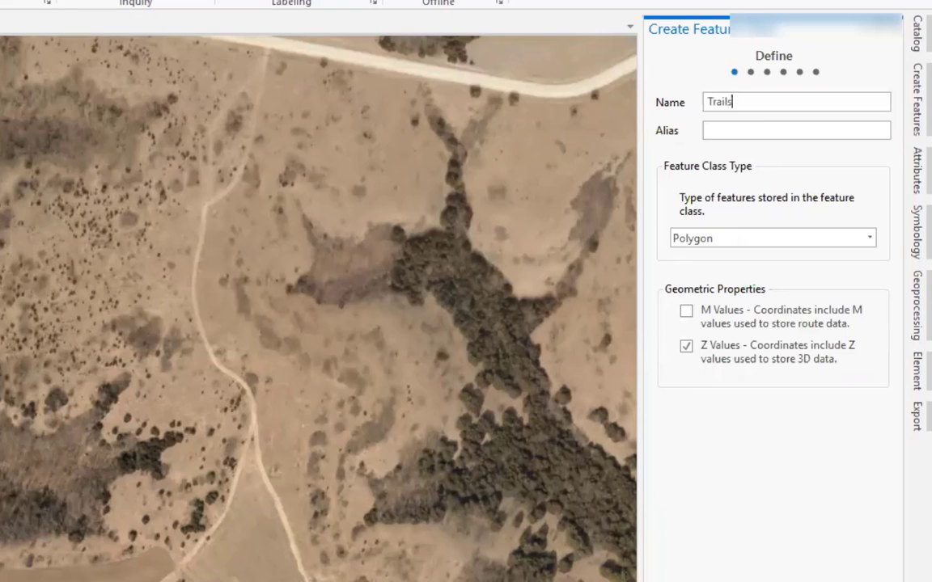
left_click(740, 246)
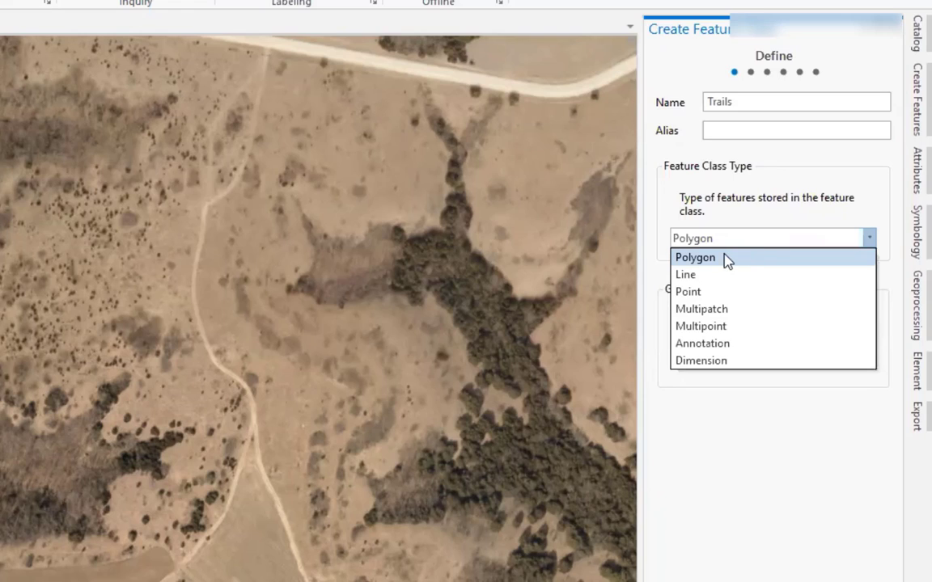
left_click(686, 275)
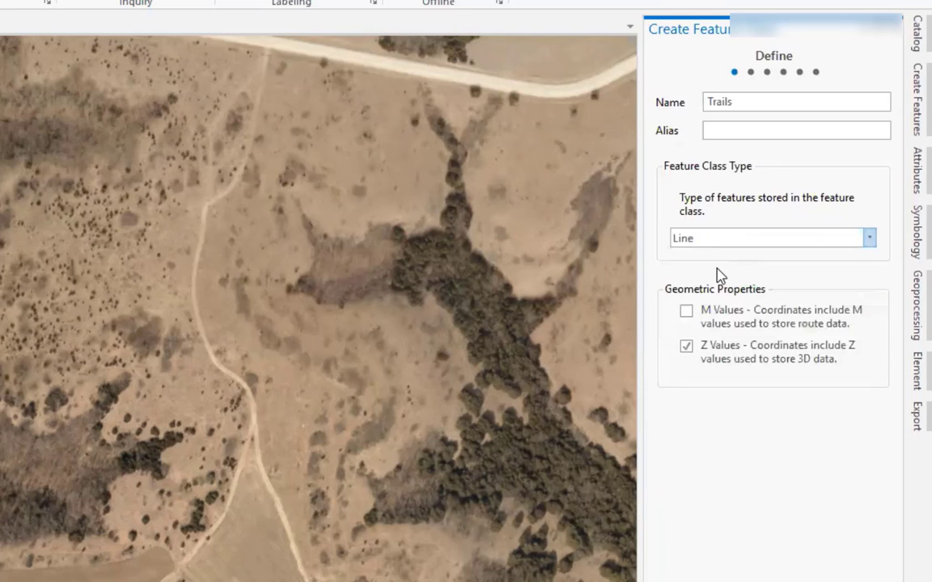
key("Return")
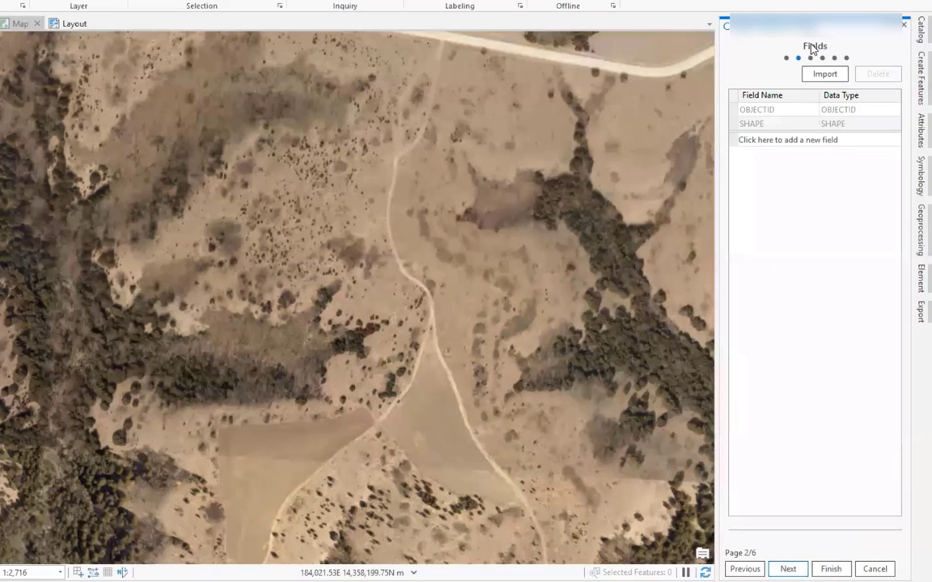
Accept the default fields, WGS 1984 UTM Zone 15S coordinate system, tolerance and resolution, and finish creating the Trails feature class
left_click(788, 570)
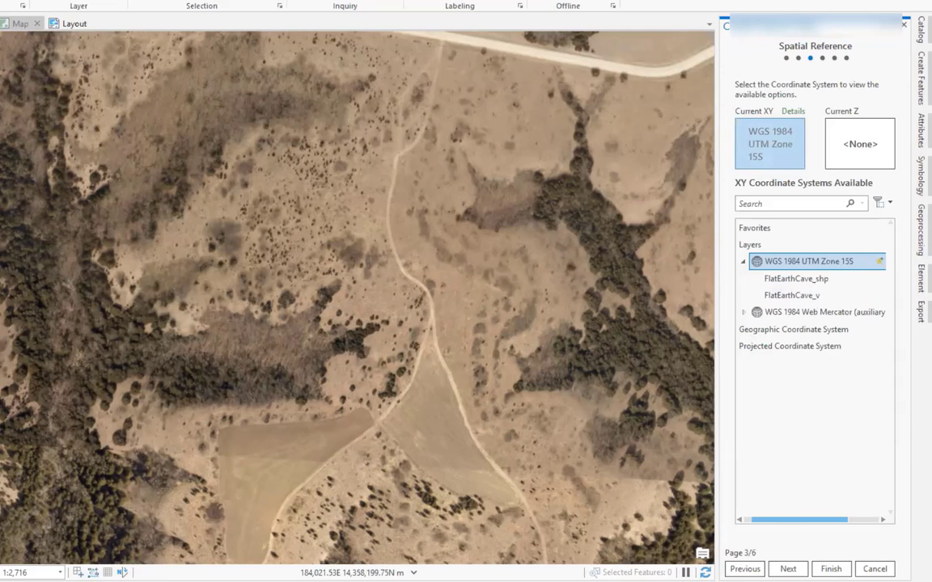
left_click(784, 560)
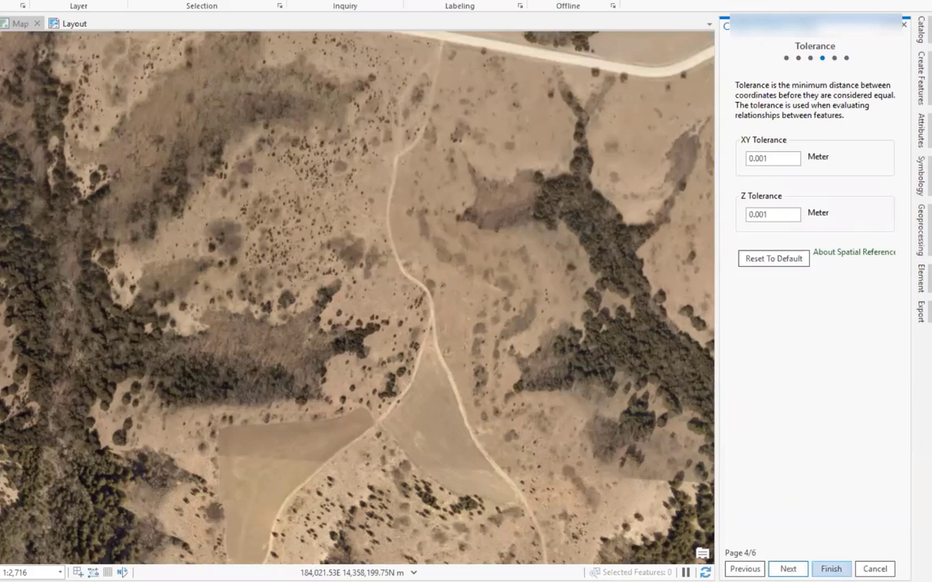
left_click(786, 569)
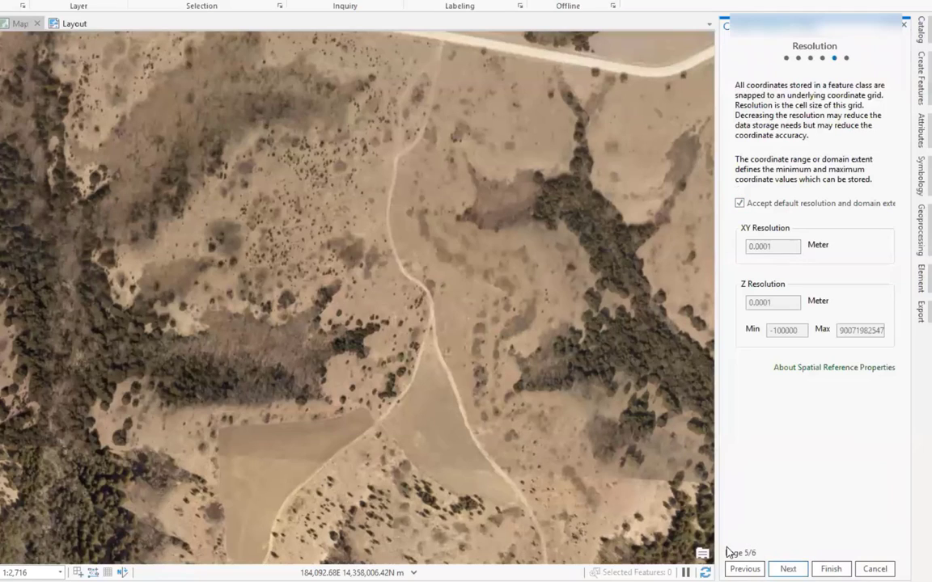
left_click(831, 569)
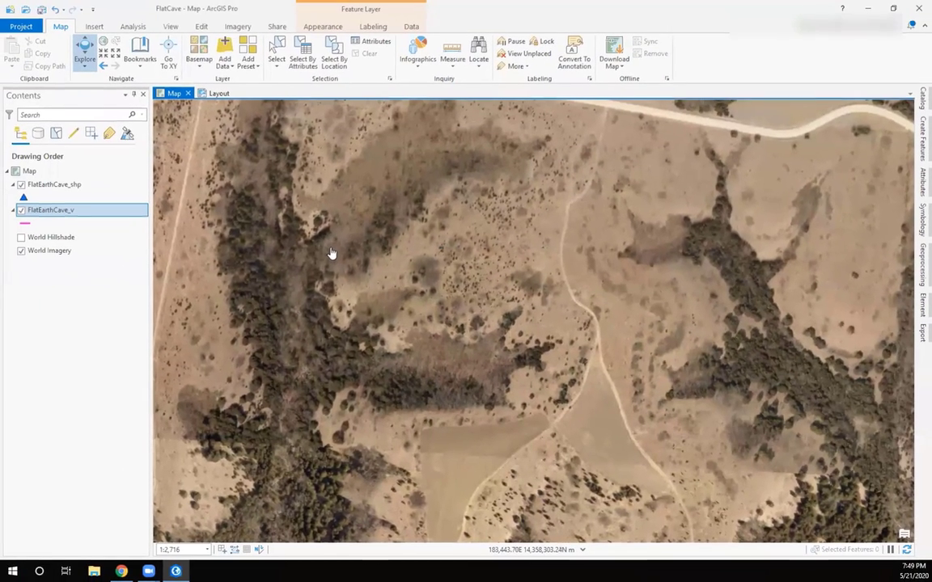
Add the Trails feature class from FlatCave.gdb to the map
left_click(922, 100)
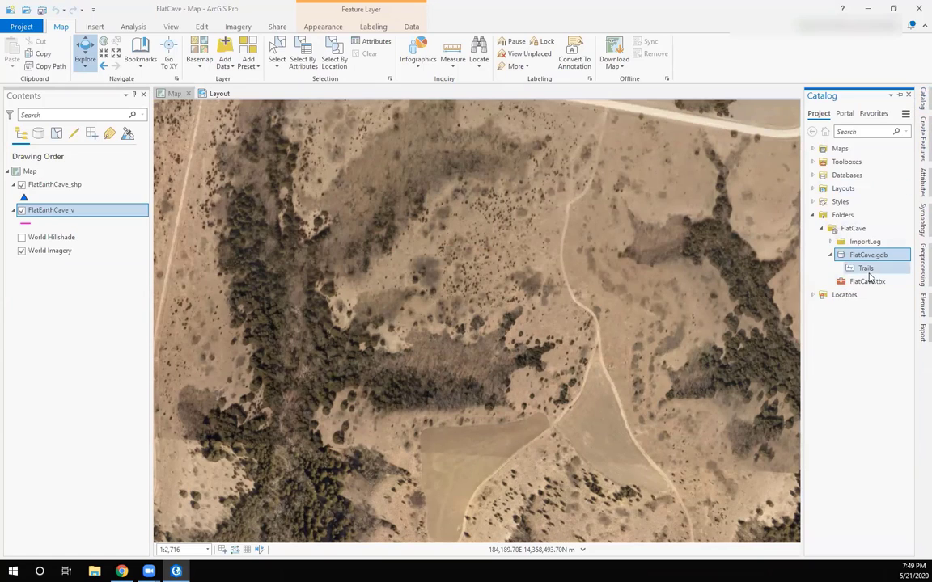
left_click_drag(863, 274, 855, 268)
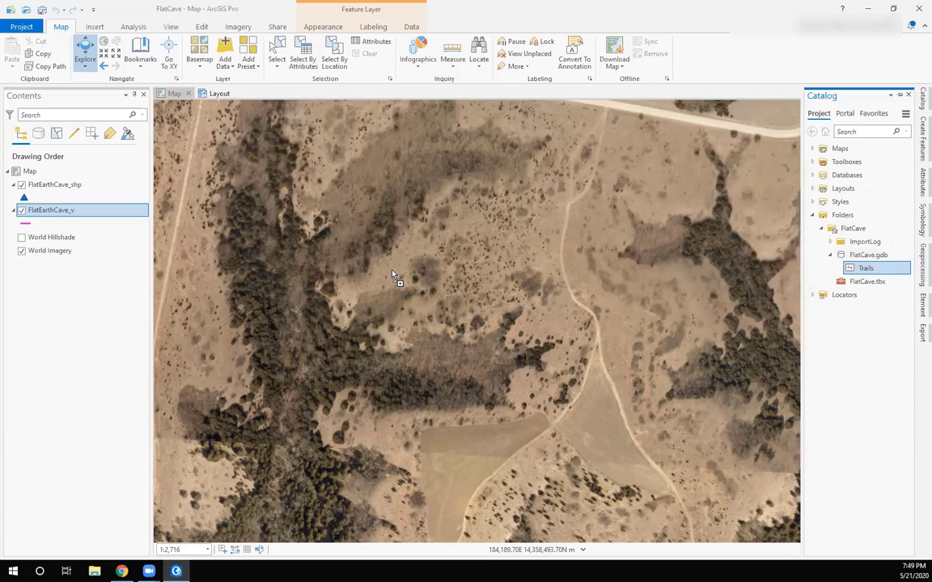
left_click_drag(363, 276, 360, 274)
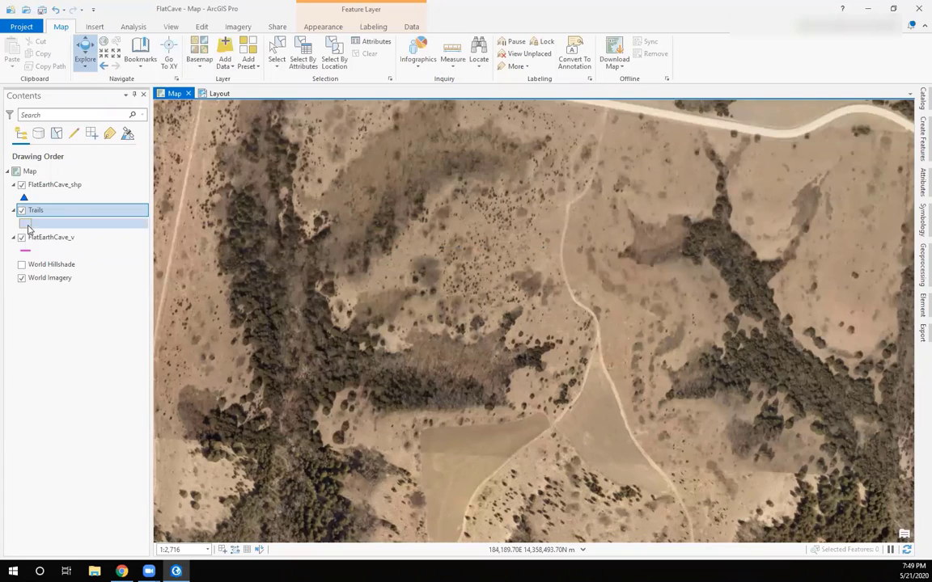
Symbolize the Trails layer with a red line 4 pt wide, and return to the map
left_click(25, 228)
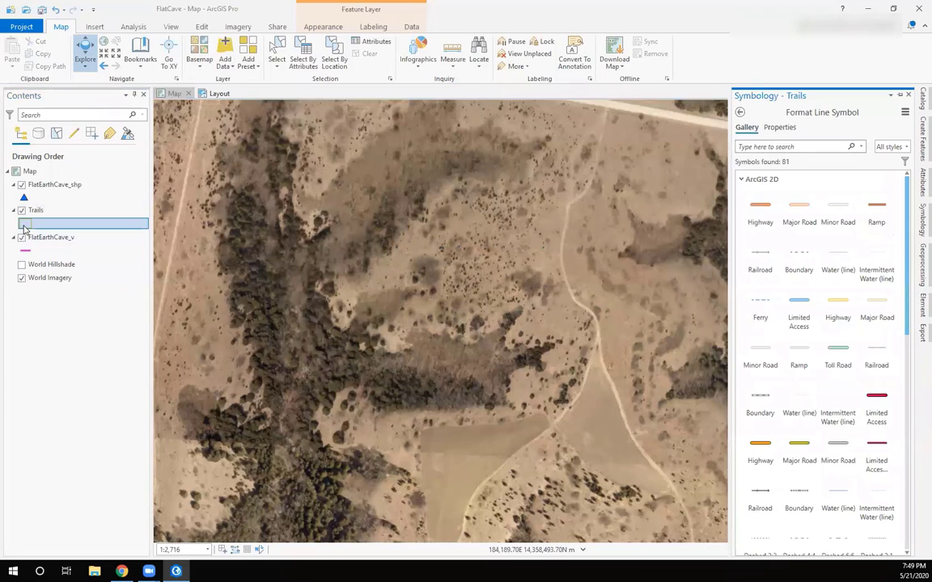
left_click(781, 129)
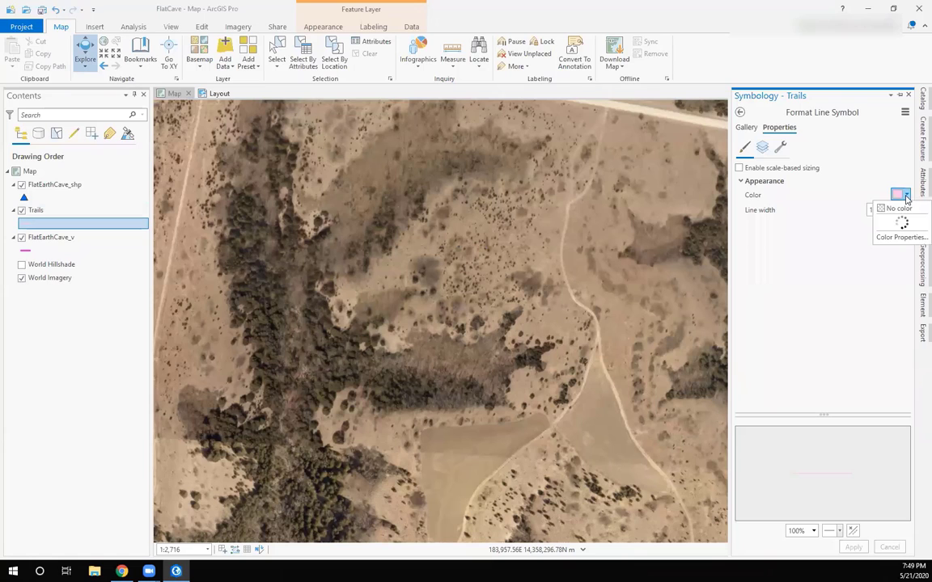
left_click(905, 195)
left_click(811, 255)
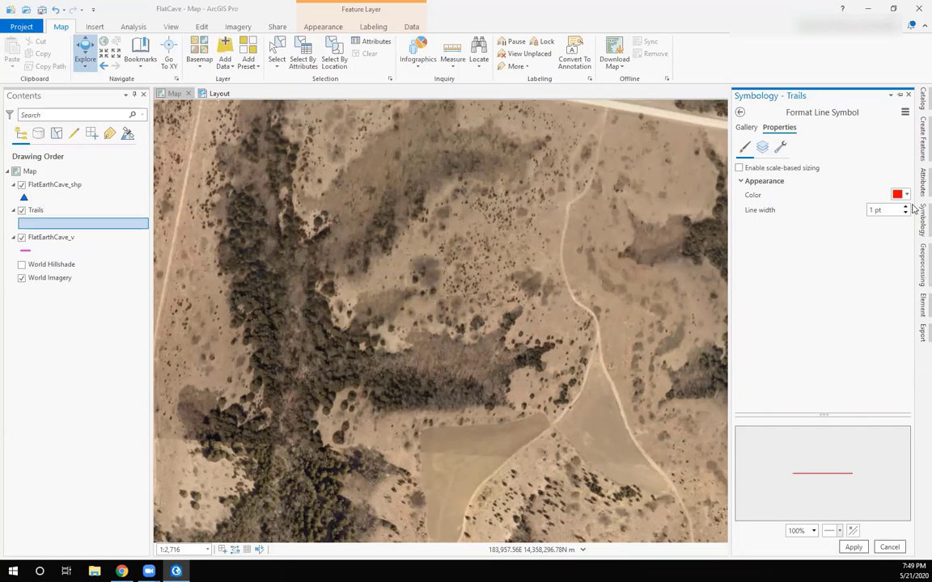
left_click(906, 206)
left_click(906, 206)
left_click(906, 206)
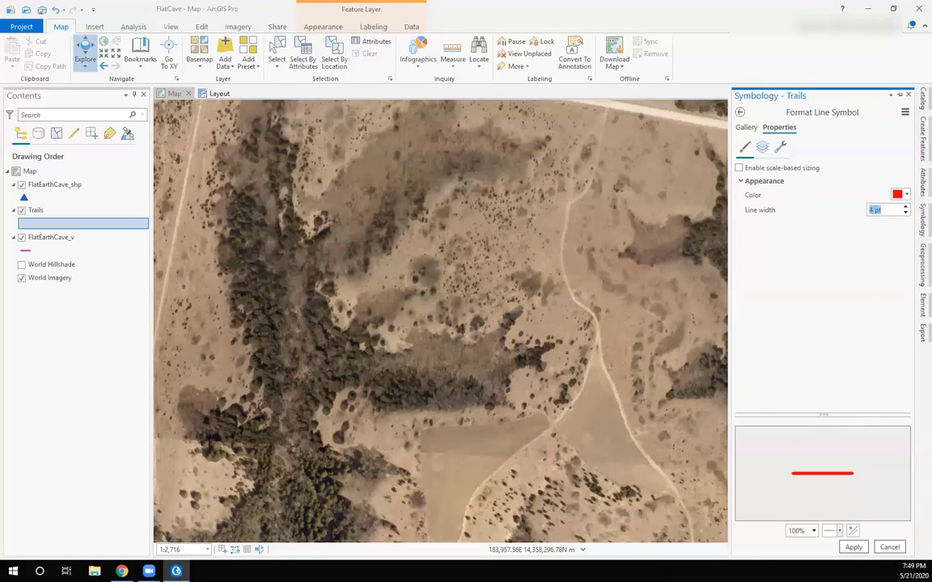
left_click(853, 547)
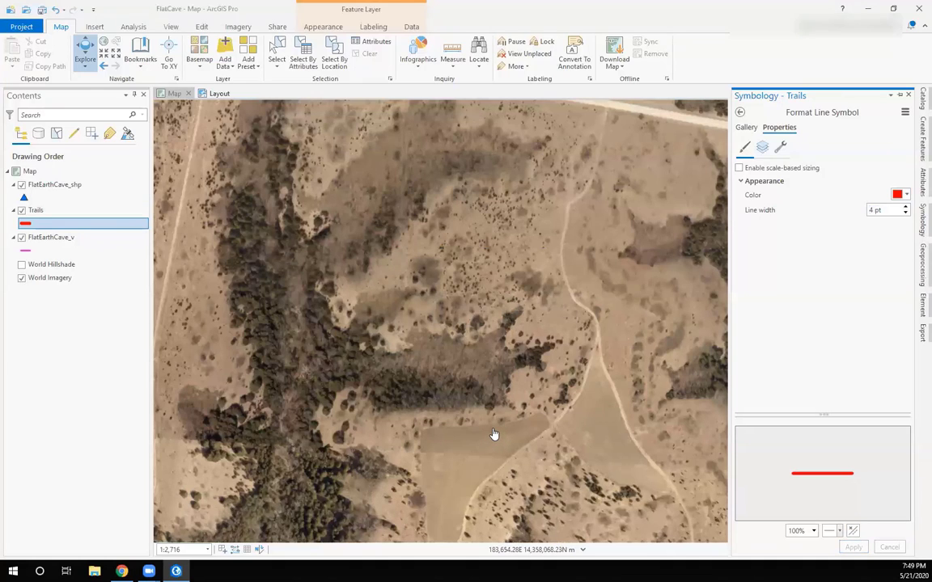
left_click(37, 213)
left_click(230, 266)
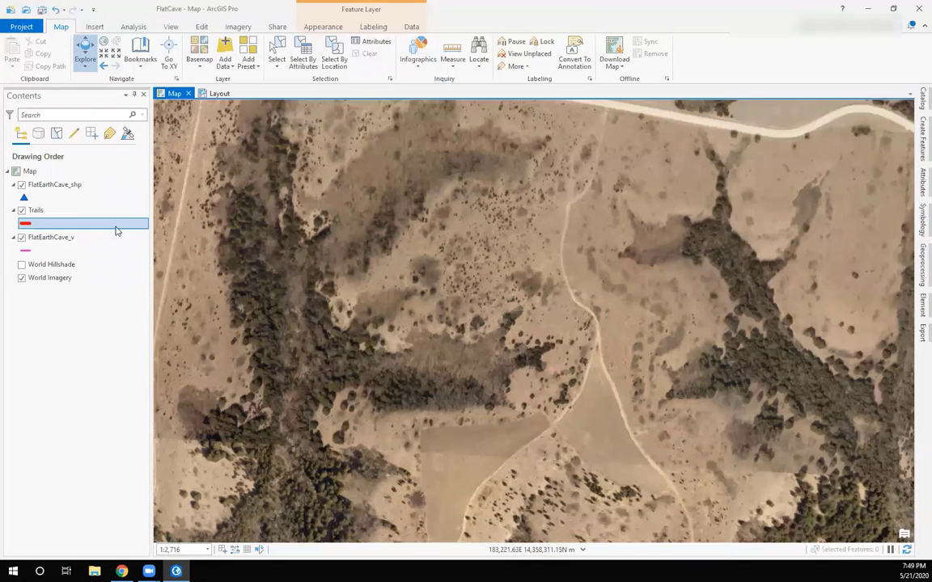
Create a Trails line feature tracing the dirt track from the wide northern road south past the fork along its eastern branch
left_click(40, 213)
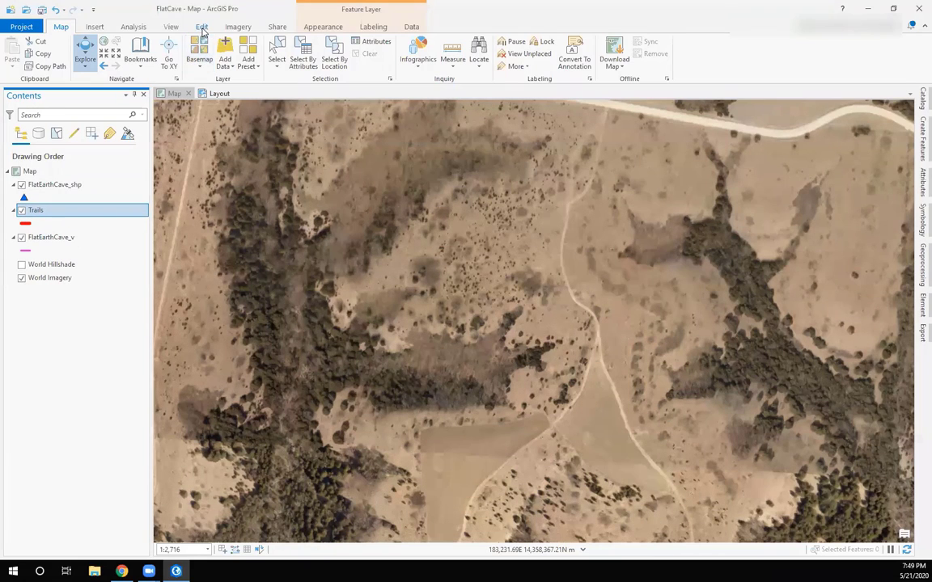
left_click(202, 27)
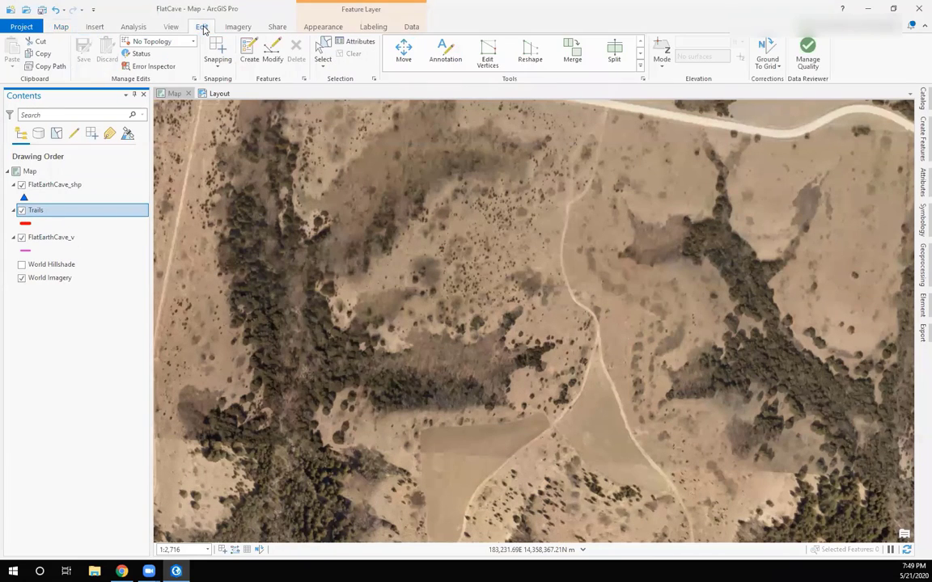
left_click(250, 58)
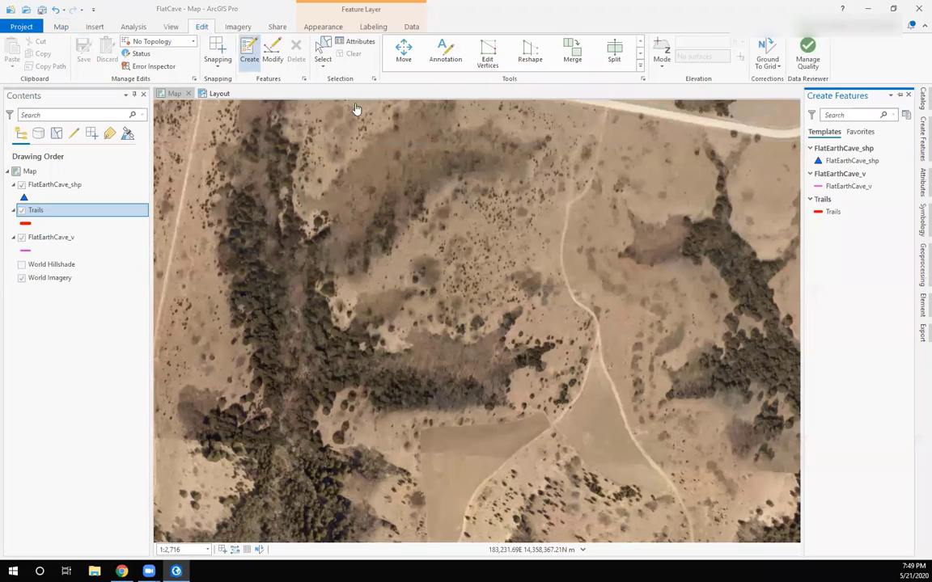
left_click(827, 212)
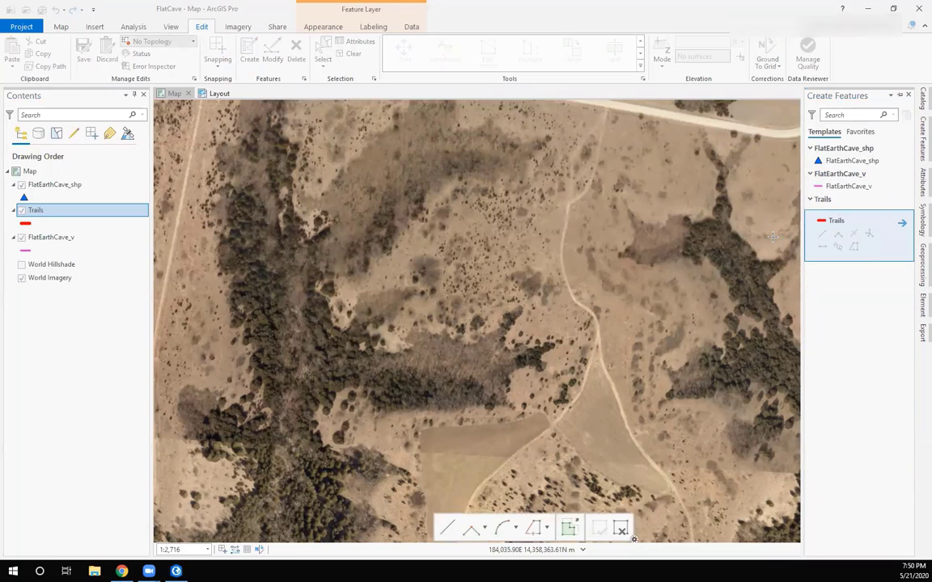
left_click(607, 108)
left_click(594, 124)
left_click(570, 163)
left_click(569, 197)
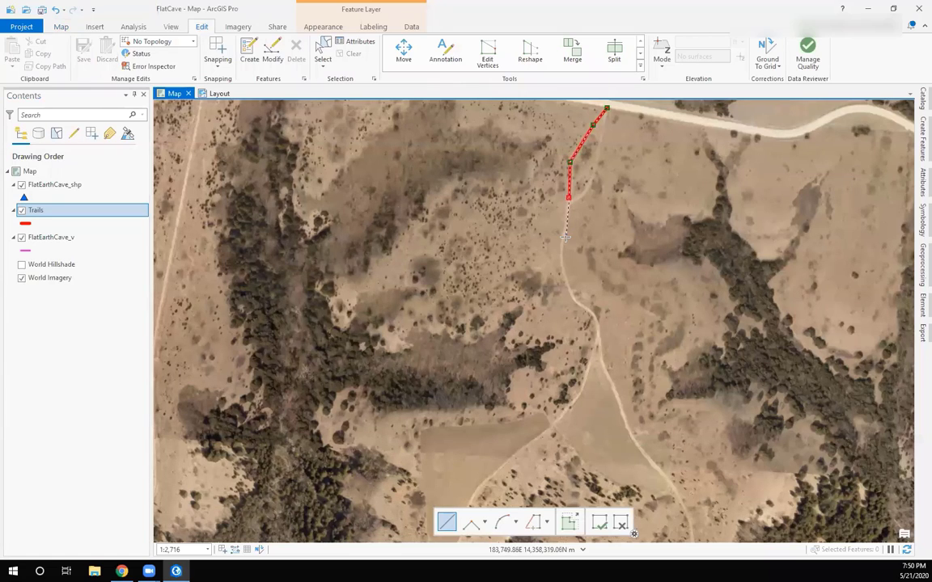
left_click(561, 245)
left_click(565, 280)
left_click(580, 302)
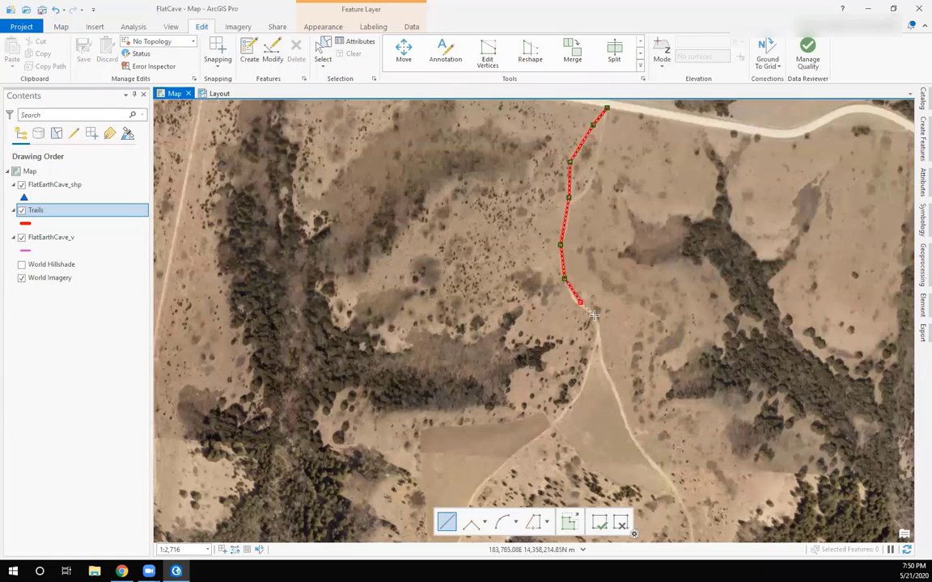
left_click(598, 327)
left_click(605, 372)
left_click(623, 408)
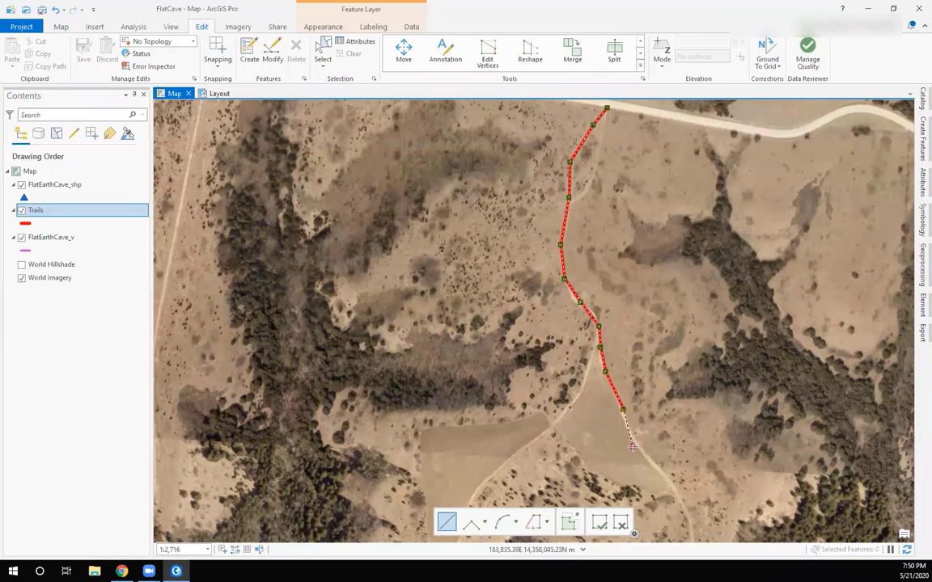
left_click(632, 447)
left_click(666, 477)
left_click(680, 501)
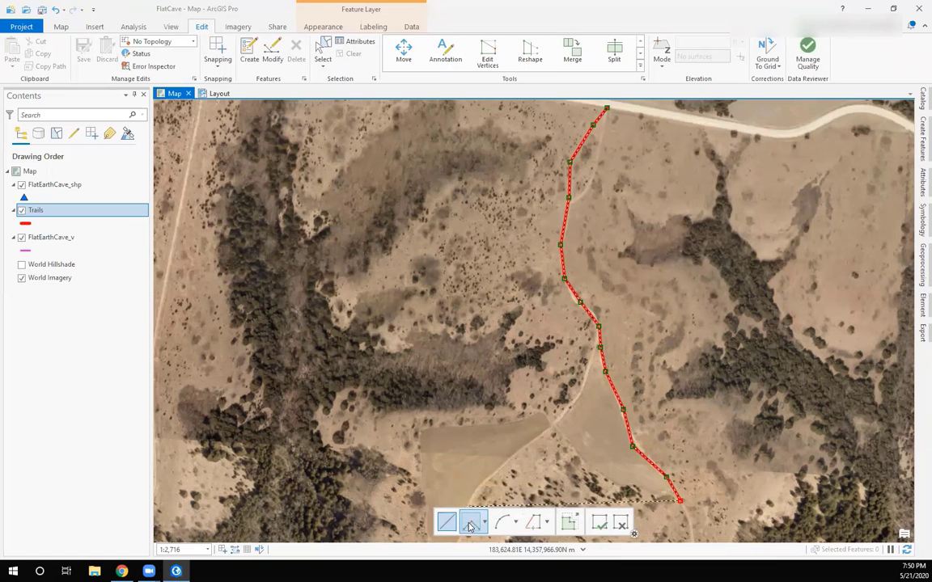
double_click(689, 535)
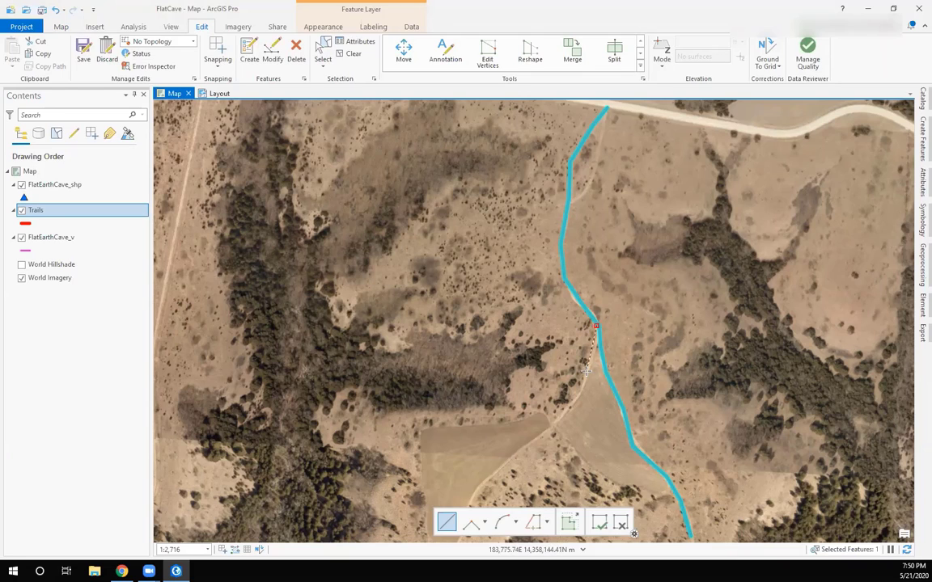
Create a second Trails line tracing the southwestern branch of the dirt track from the fork beside the field
left_click(596, 326)
left_click(586, 375)
left_click(570, 405)
left_click(542, 435)
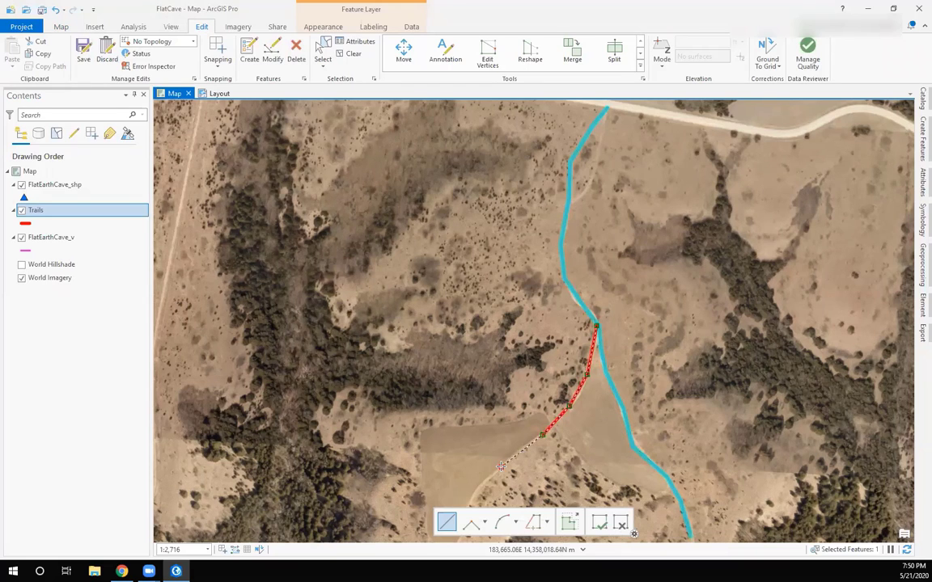
left_click(501, 466)
left_click(482, 483)
double_click(472, 495)
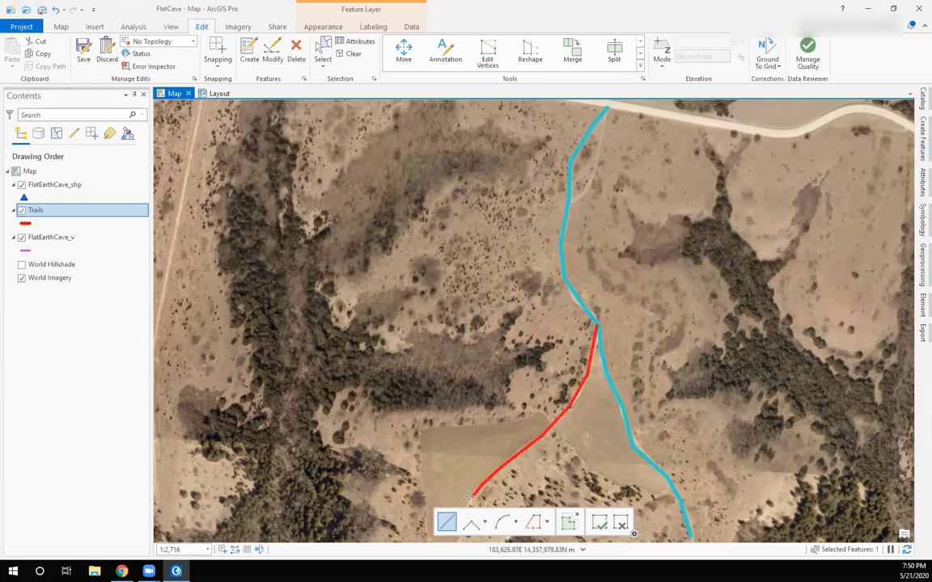
Create a third Trails line tracing the short eastern spur from the main trail north to the junction with the wide road
left_click(570, 201)
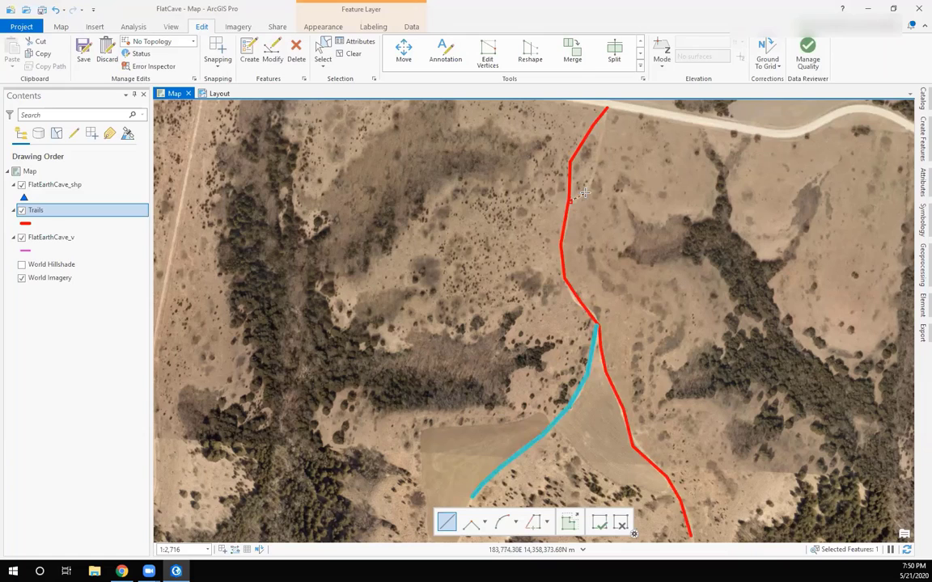
left_click(584, 192)
left_click(600, 153)
left_click(605, 127)
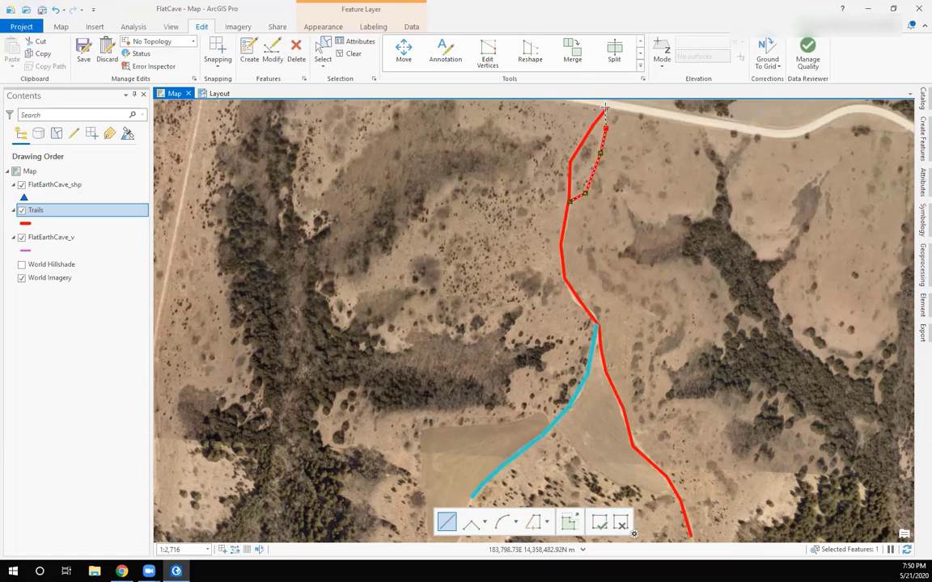
double_click(605, 107)
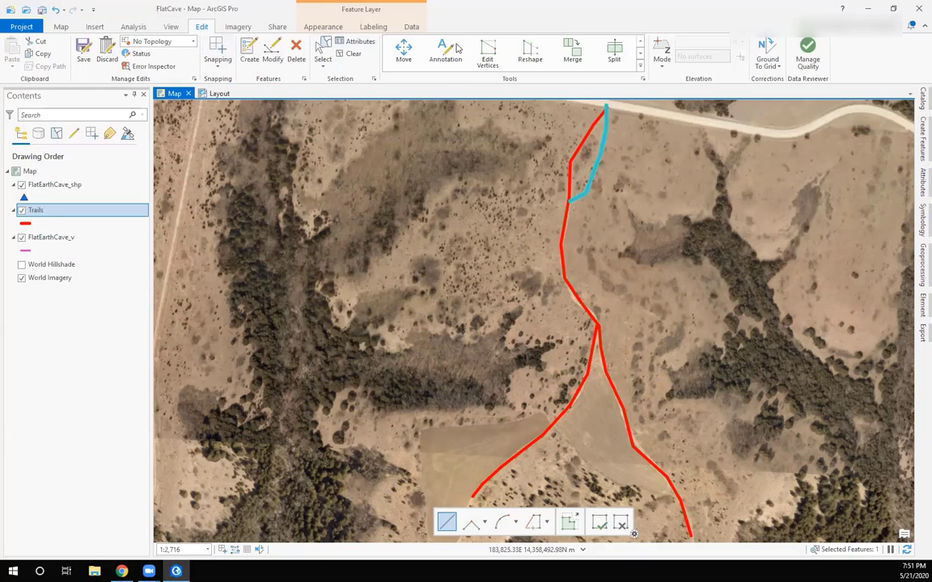
Save all edits to the Trails layer and clear the feature selection
left_click(83, 52)
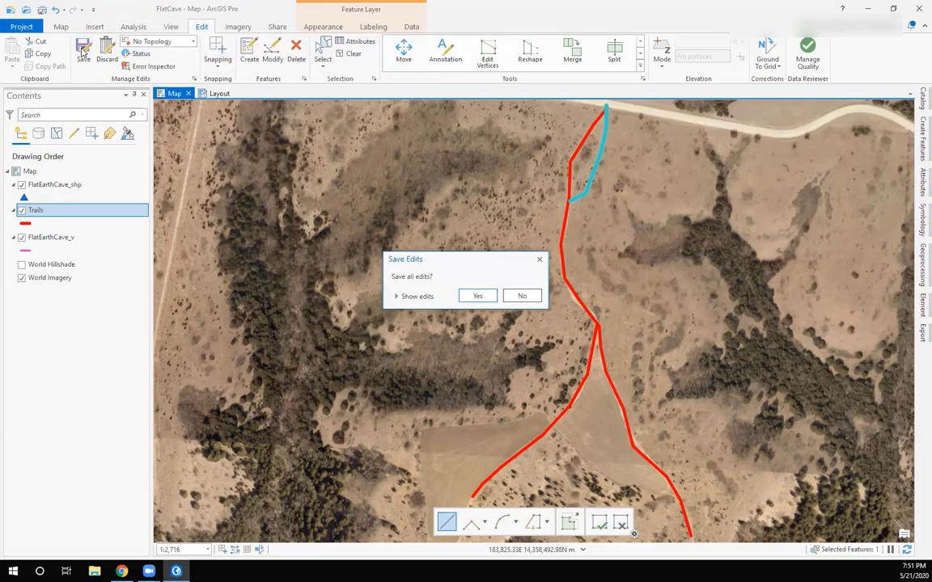
left_click(475, 296)
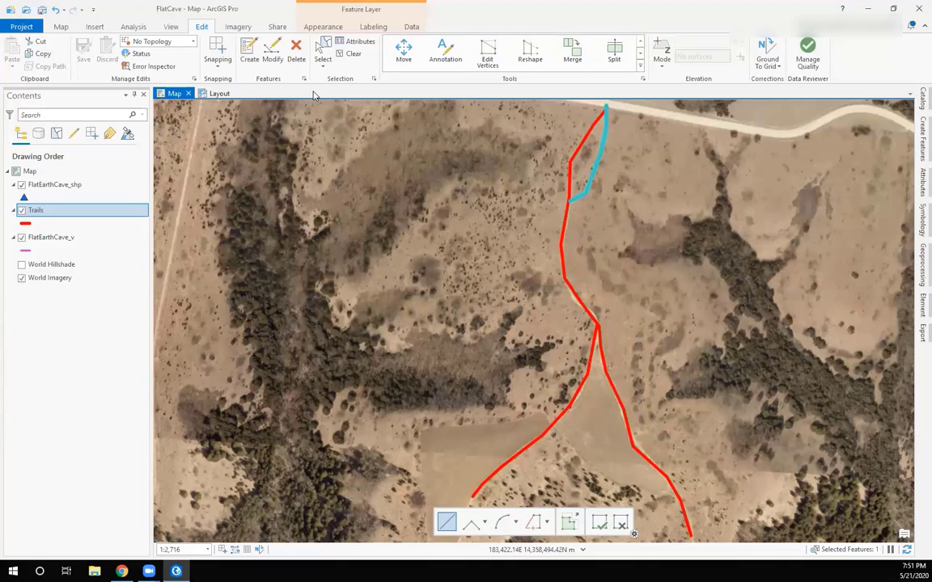
left_click(351, 53)
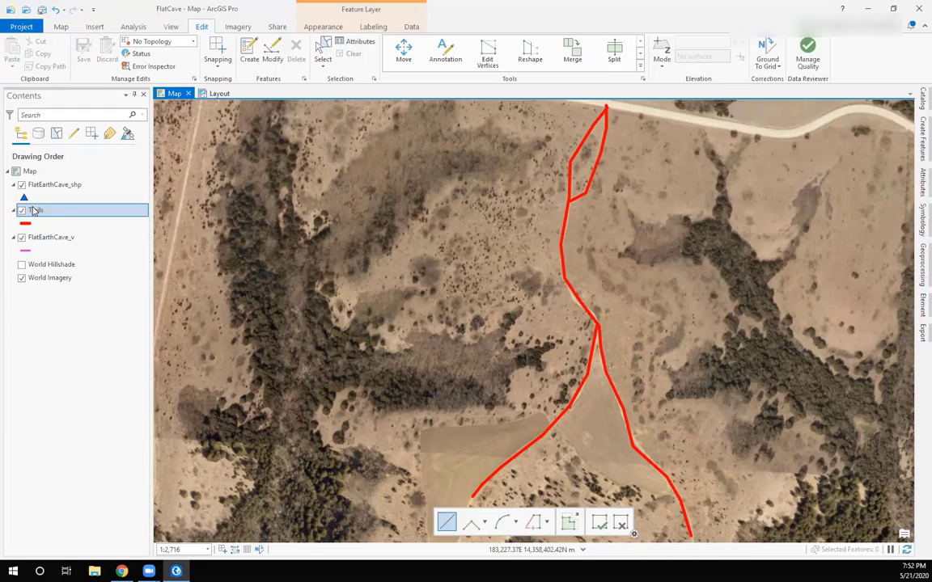
scroll(395, 263, "down", 1)
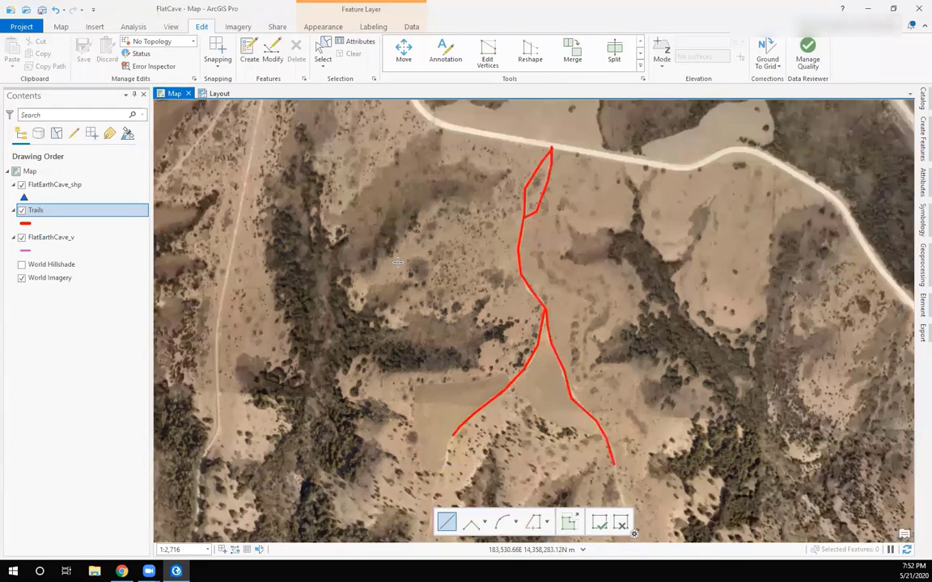
scroll(397, 261, "down", 3)
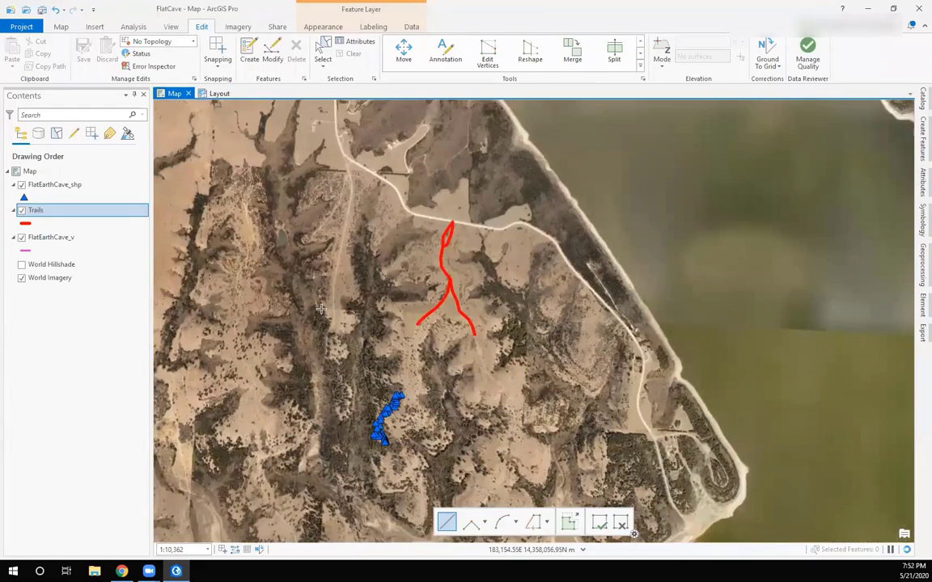